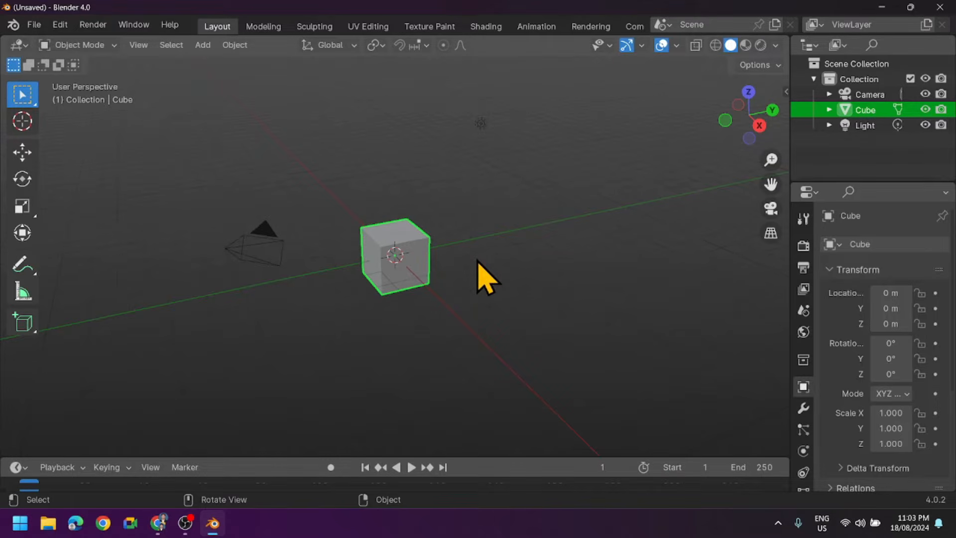
- Delete the default cube from the scene
{"action": "scroll", "coordinate": [480, 277], "scroll_direction": "up", "scroll_amount": 2}
{"action": "scroll", "coordinate": [491, 299], "scroll_direction": "up", "scroll_amount": 1}
{"action": "scroll", "coordinate": [483, 283], "scroll_direction": "up", "scroll_amount": 1}
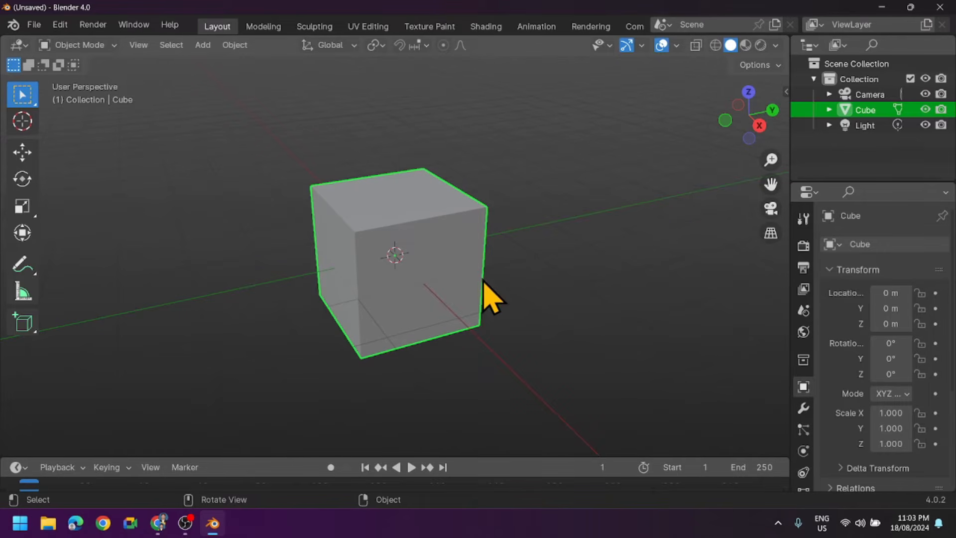
{"action": "key", "text": "x"}
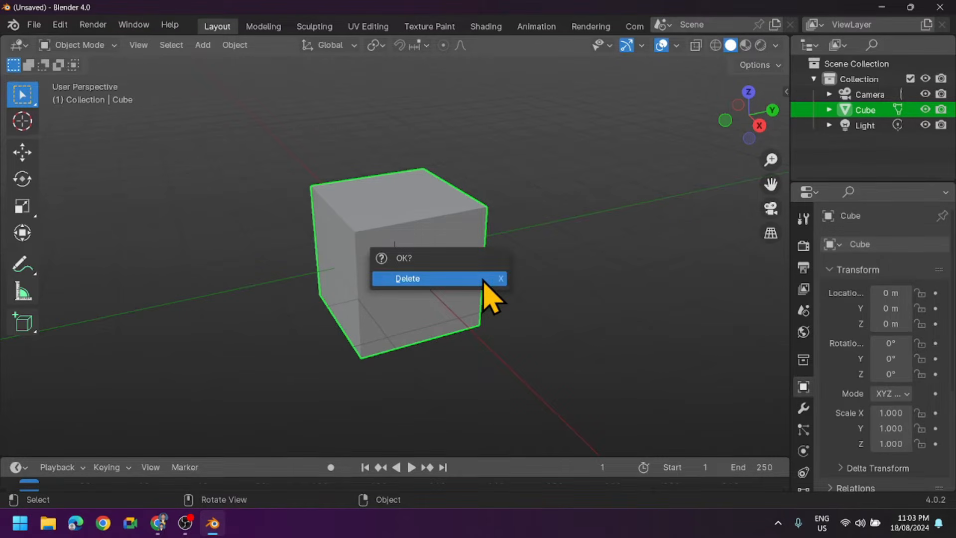
{"action": "left_click", "coordinate": [490, 293]}
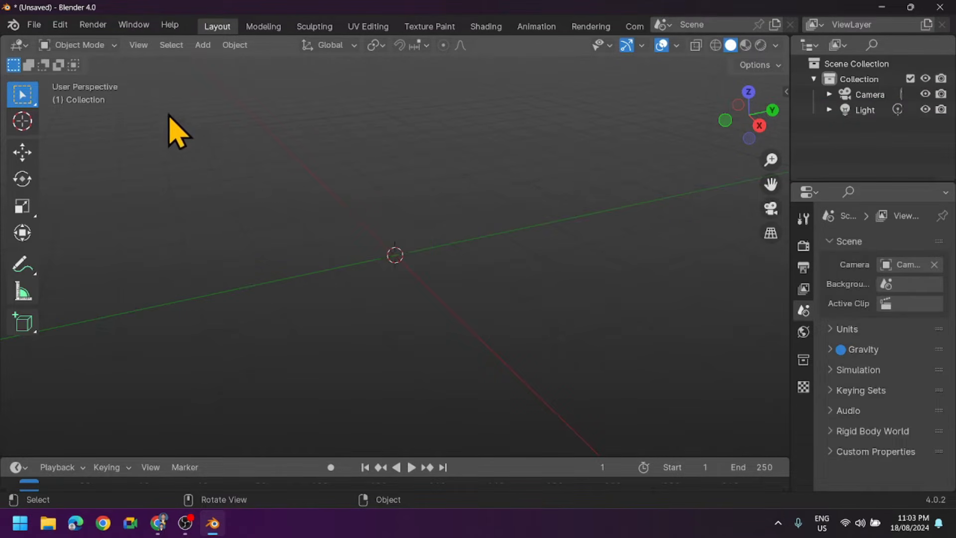
- Add a cylinder mesh at the origin and set its vertex count to 8
{"action": "left_click", "coordinate": [199, 45]}
{"action": "mouse_move", "coordinate": [229, 66]}
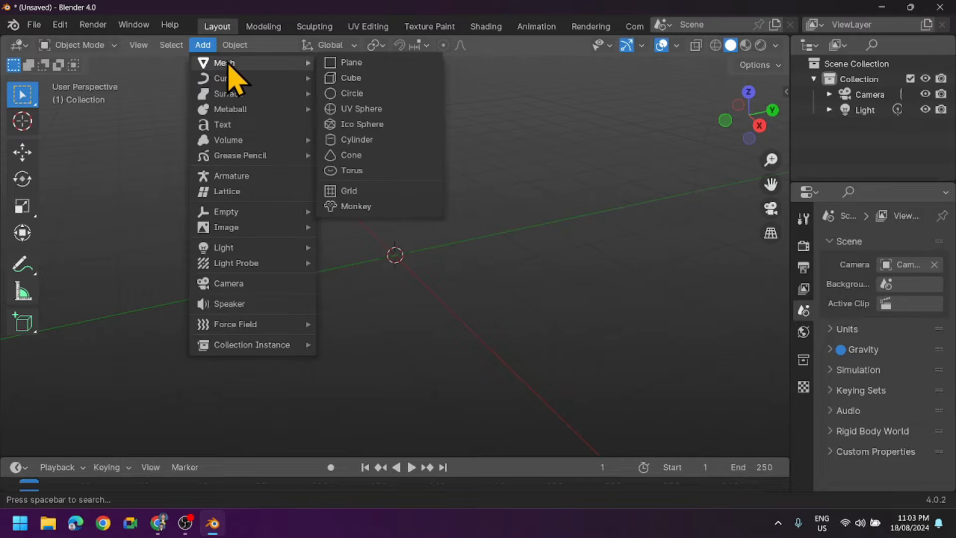
{"action": "left_click", "coordinate": [356, 140]}
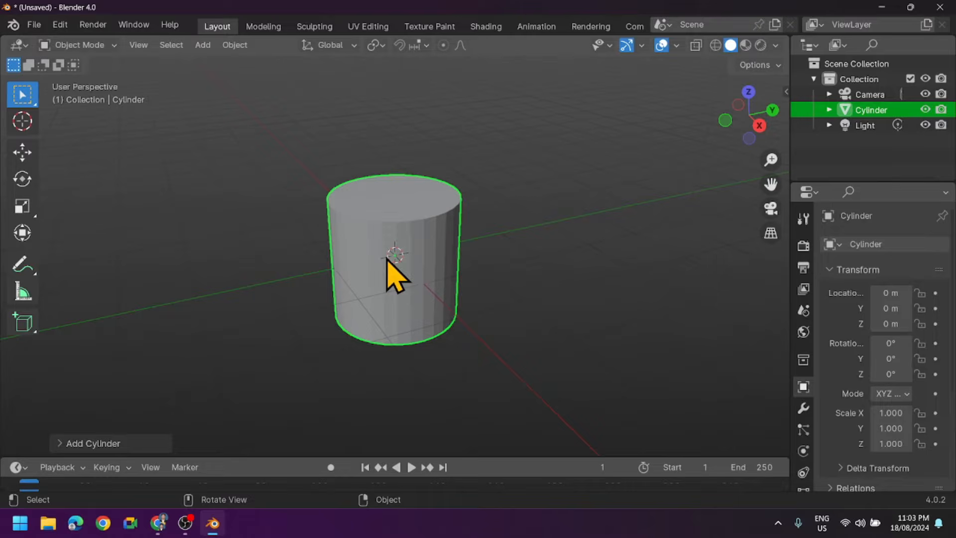
{"action": "left_click", "coordinate": [152, 443]}
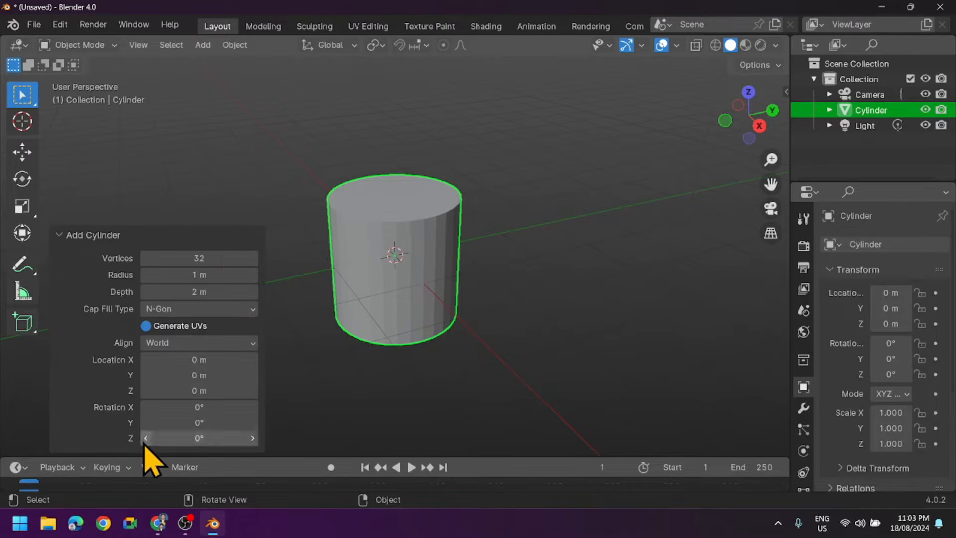
{"action": "left_click_drag", "start_coordinate": [209, 257], "coordinate": [185, 257]}
{"action": "left_click", "coordinate": [223, 258]}
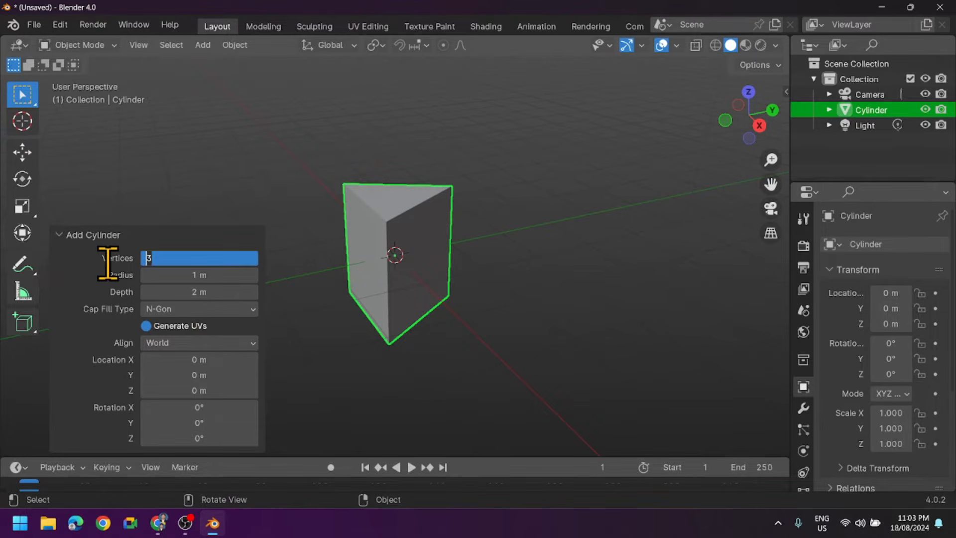
{"action": "key", "text": "Return"}
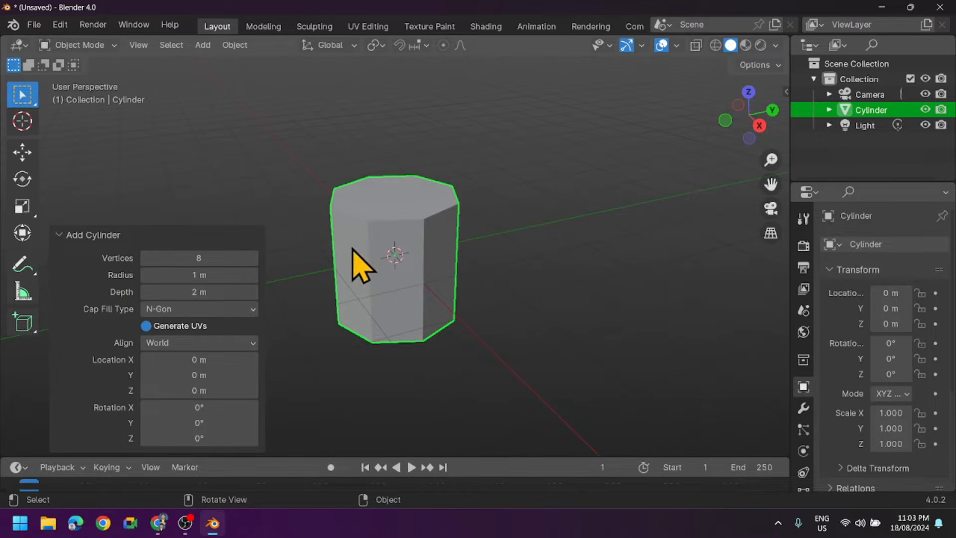
- Switch the octagonal cylinder to Edit Mode with face selection active
{"action": "left_click", "coordinate": [94, 48]}
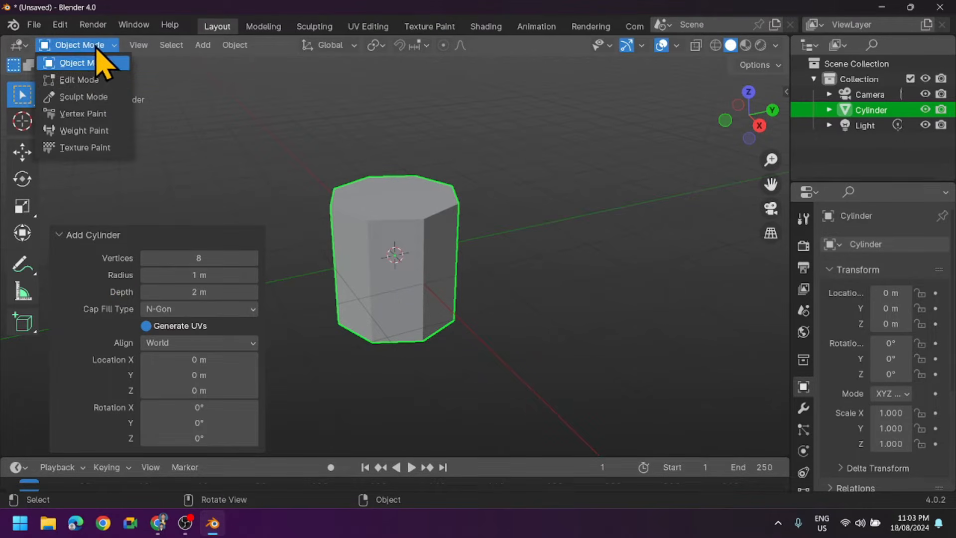
{"action": "left_click", "coordinate": [80, 80]}
{"action": "left_click", "coordinate": [161, 45]}
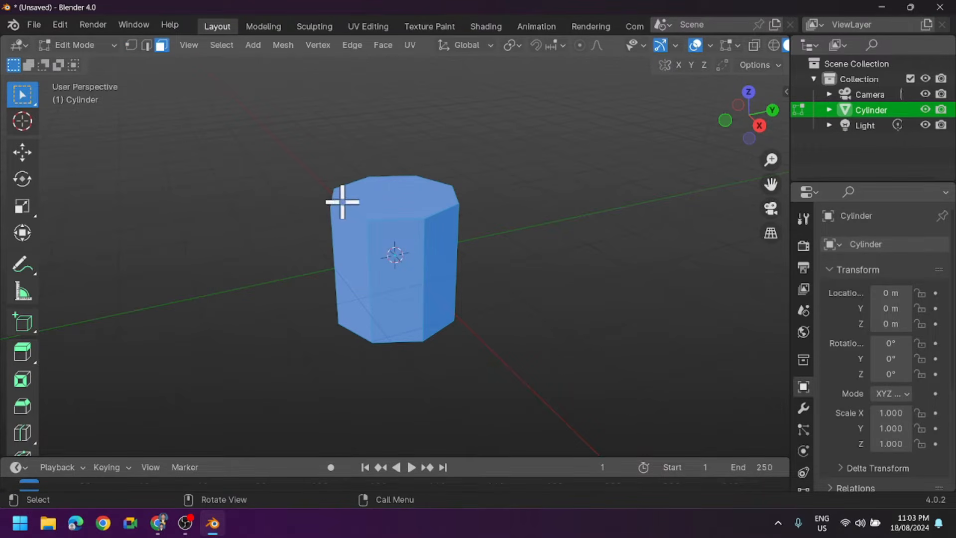
- Scale the cylinder's top face down uniformly to a small cap so the body tapers like a cone, then deselect it
{"action": "left_click", "coordinate": [402, 203]}
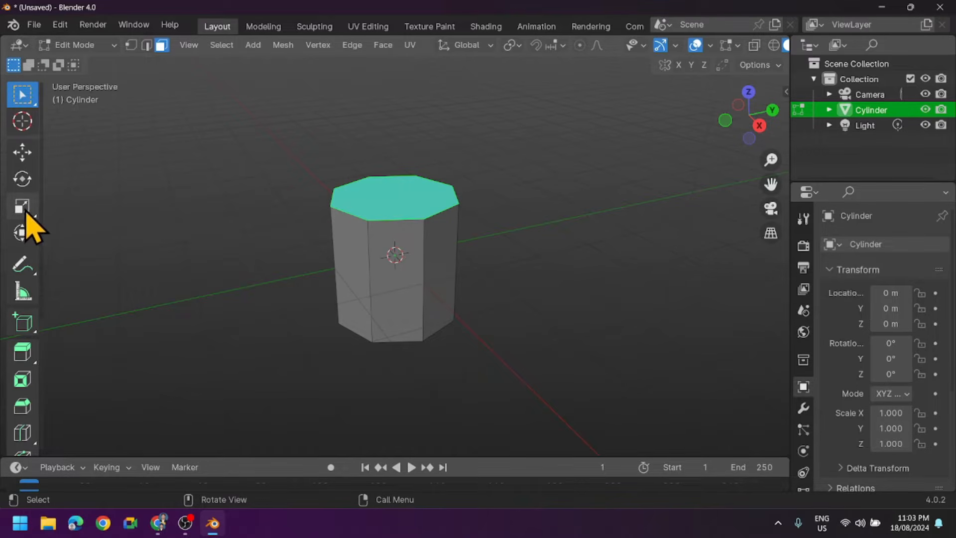
{"action": "left_click", "coordinate": [24, 211]}
{"action": "left_click_drag", "start_coordinate": [37, 197], "coordinate": [107, 202]}
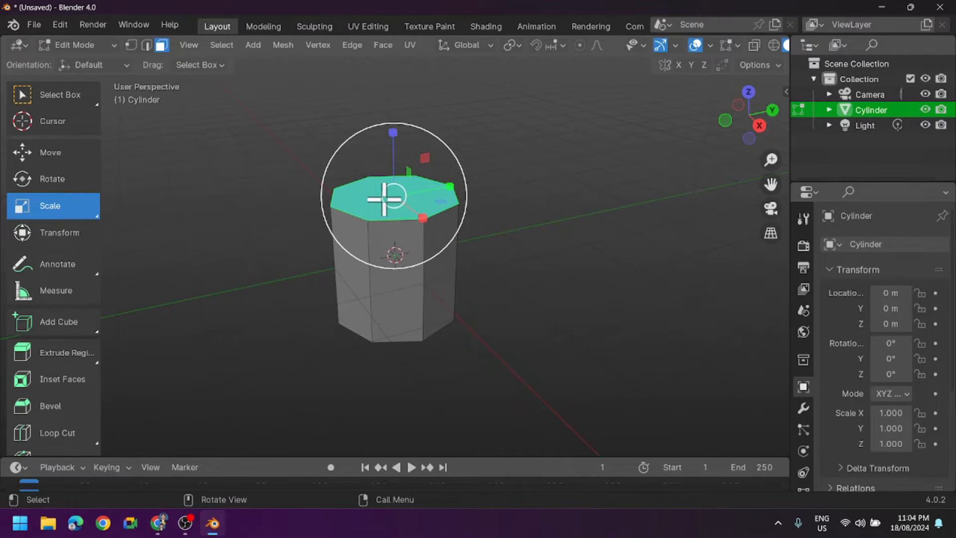
{"action": "left_click_drag", "start_coordinate": [384, 200], "coordinate": [393, 195]}
{"action": "left_click", "coordinate": [542, 259]}
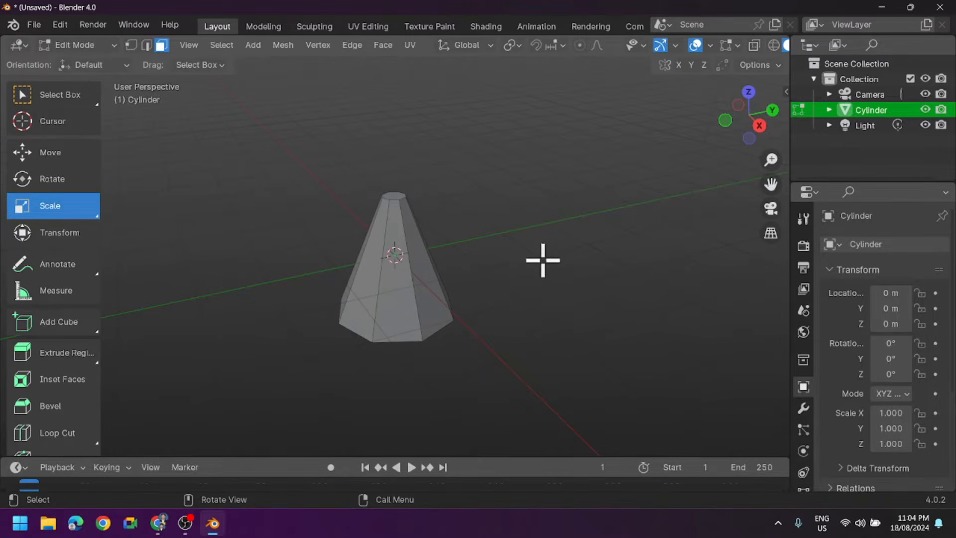
- Scale the cone's bottom face up uniformly by about 1.86 to widen the base
{"action": "middle_click_drag", "start_coordinate": [445, 272], "coordinate": [407, 248]}
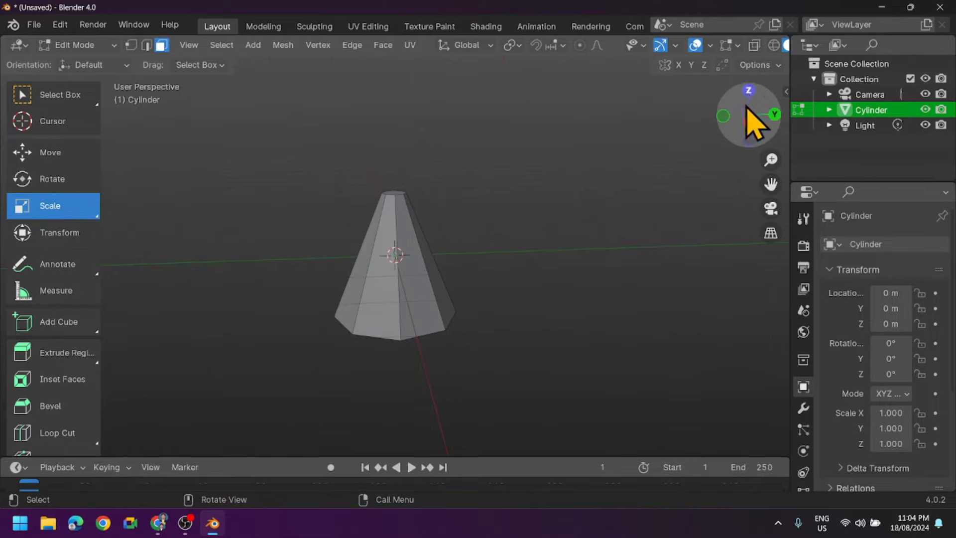
{"action": "left_click", "coordinate": [750, 143]}
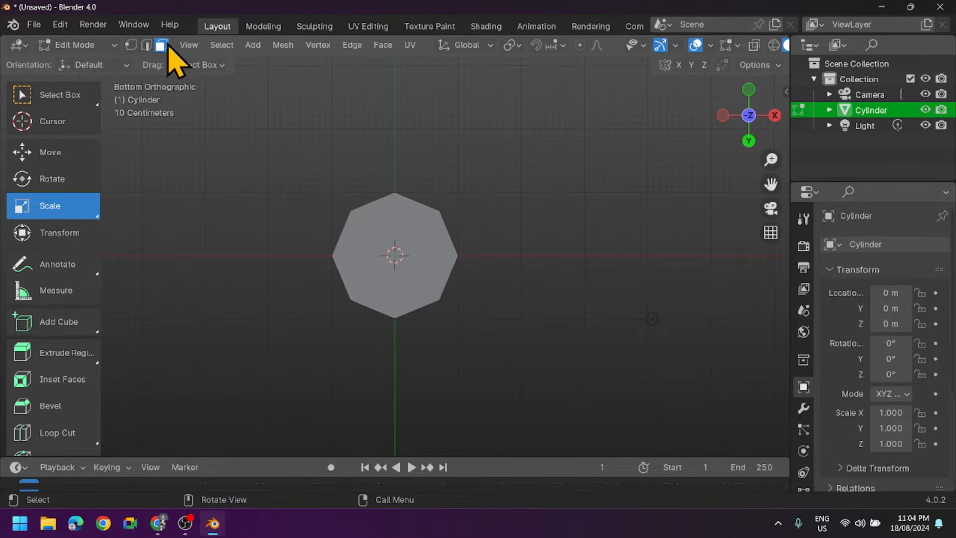
{"action": "left_click", "coordinate": [373, 271]}
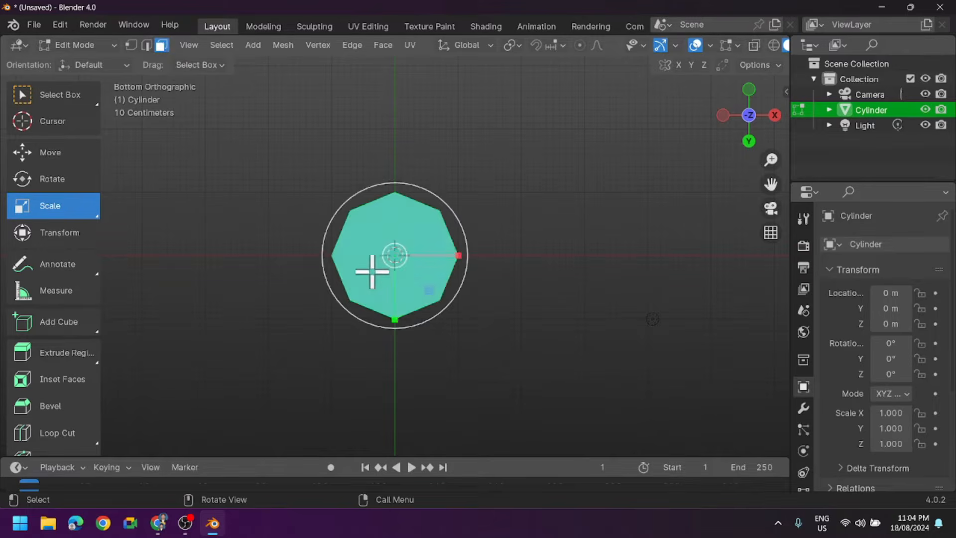
{"action": "left_click_drag", "start_coordinate": [392, 256], "coordinate": [379, 268]}
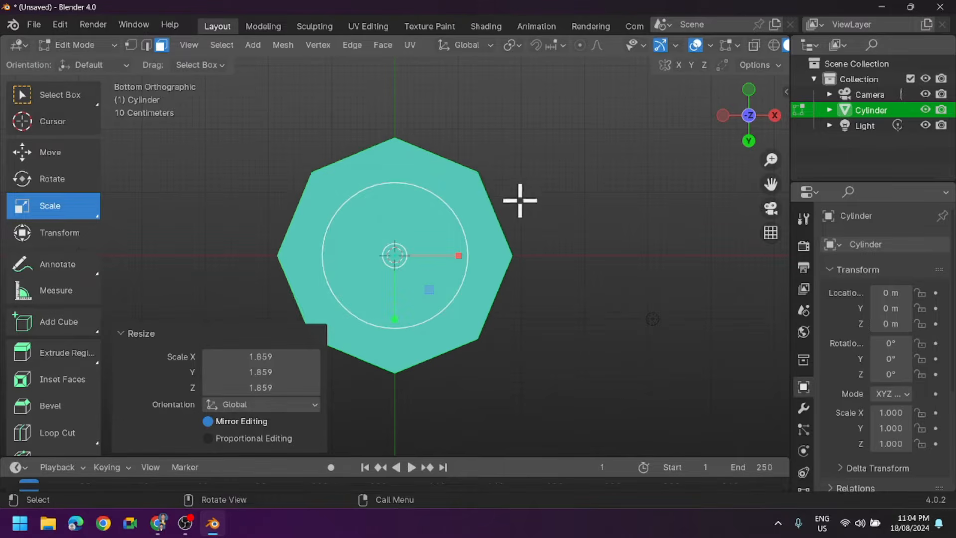
- Inset the cone's bottom face with a thickness of about 0.076 m to form a thin rim
{"action": "left_click", "coordinate": [748, 119]}
{"action": "left_click", "coordinate": [748, 141]}
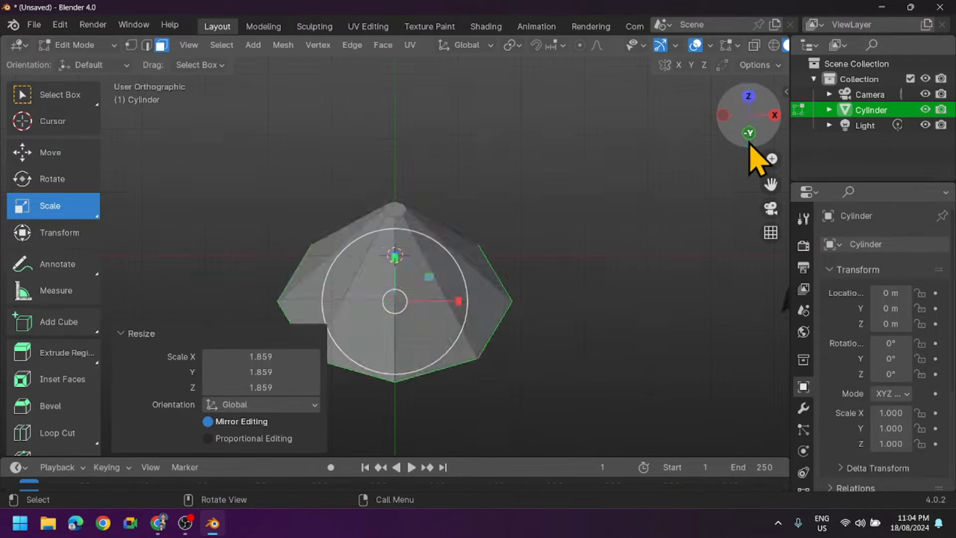
{"action": "left_click", "coordinate": [750, 117]}
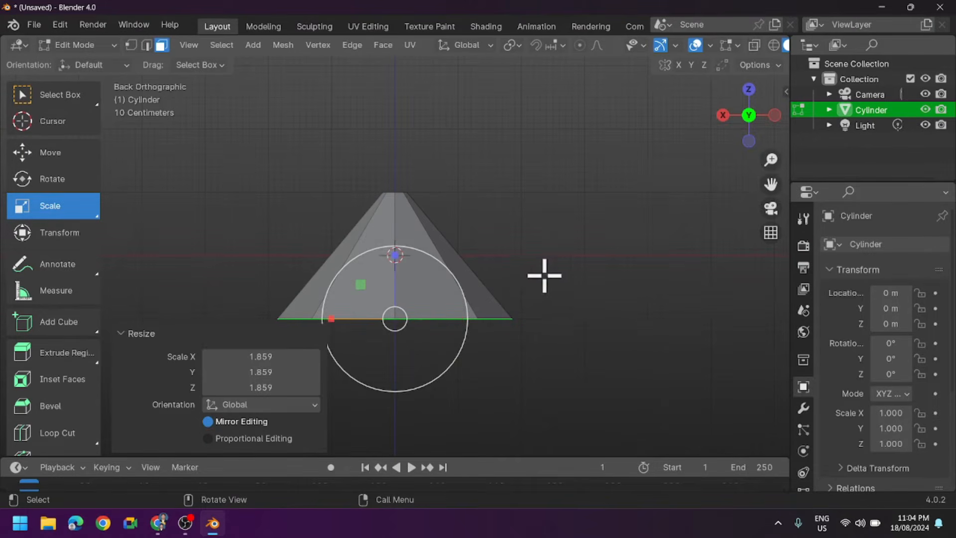
{"action": "scroll", "coordinate": [513, 290], "scroll_direction": "up", "scroll_amount": 3}
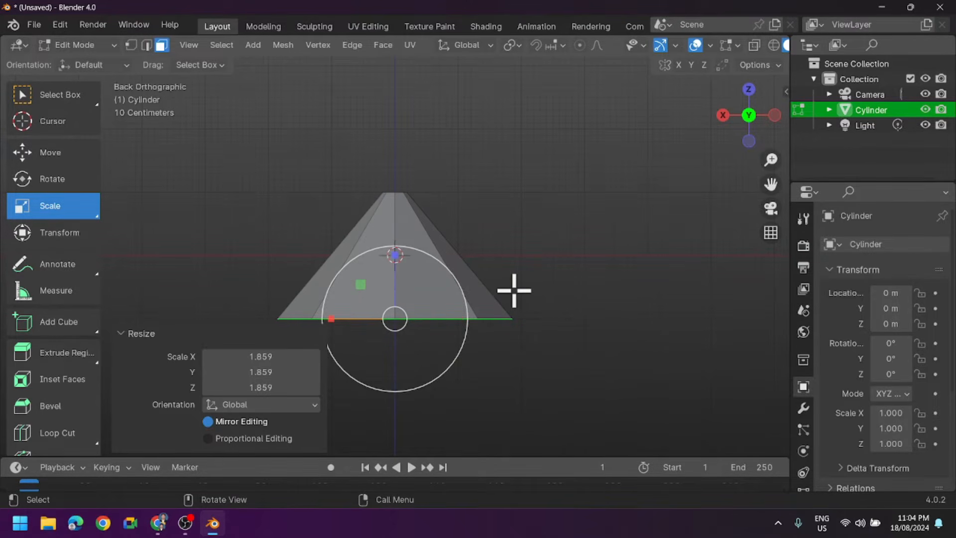
{"action": "scroll", "coordinate": [514, 291], "scroll_direction": "up", "scroll_amount": 2}
{"action": "scroll", "coordinate": [514, 292], "scroll_direction": "down", "scroll_amount": 4}
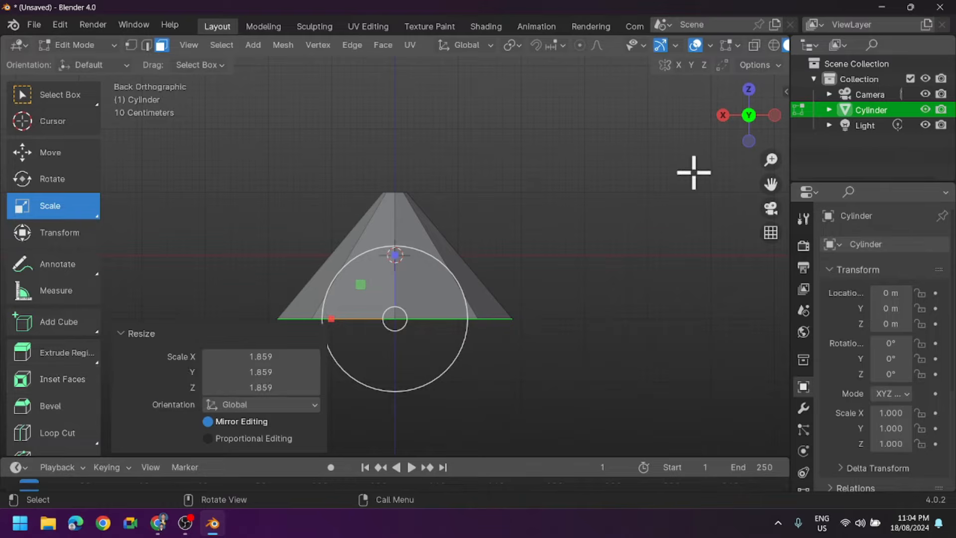
{"action": "left_click_drag", "start_coordinate": [757, 152], "coordinate": [757, 161]}
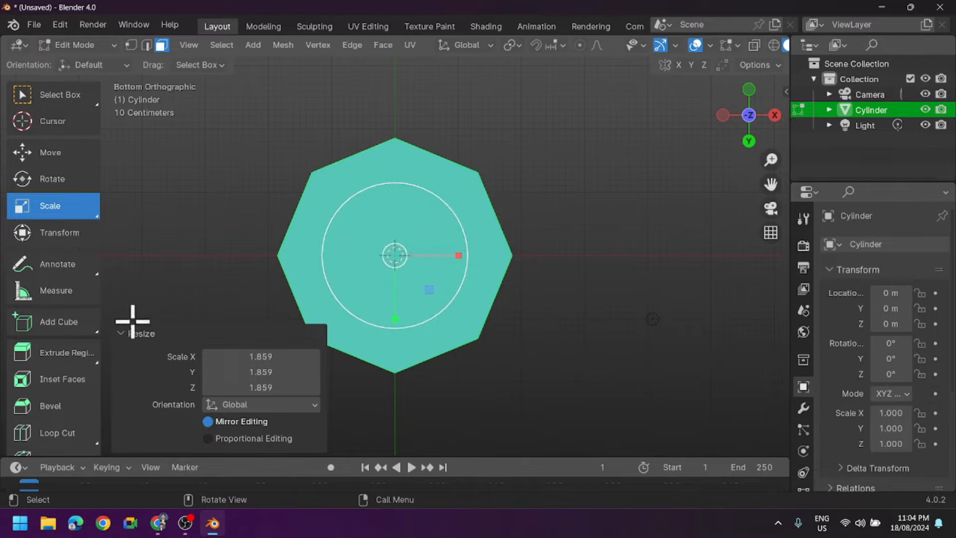
{"action": "left_click", "coordinate": [57, 383]}
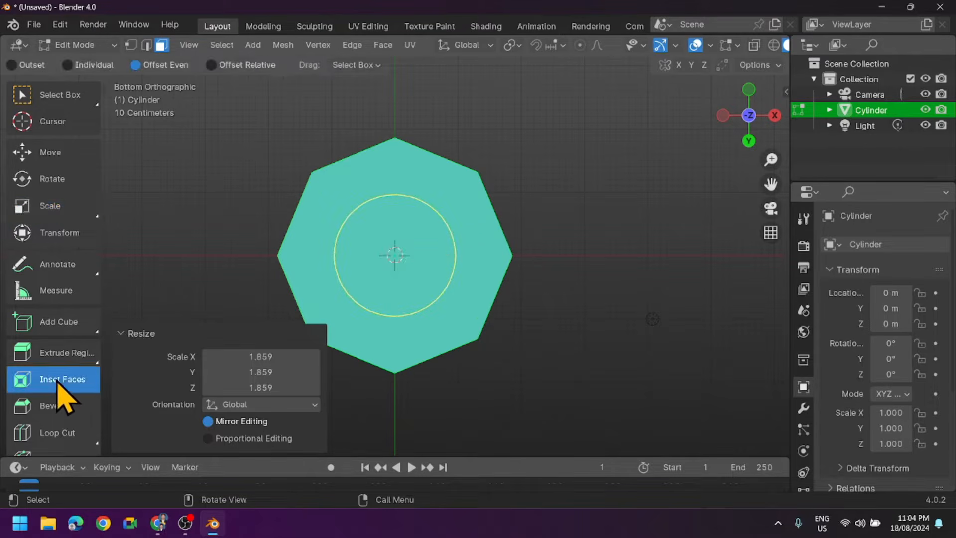
{"action": "mouse_move", "coordinate": [419, 279]}
{"action": "left_mouse_down"}
{"action": "mouse_move", "coordinate": [431, 286]}
{"action": "mouse_move", "coordinate": [418, 271]}
{"action": "left_mouse_up"}
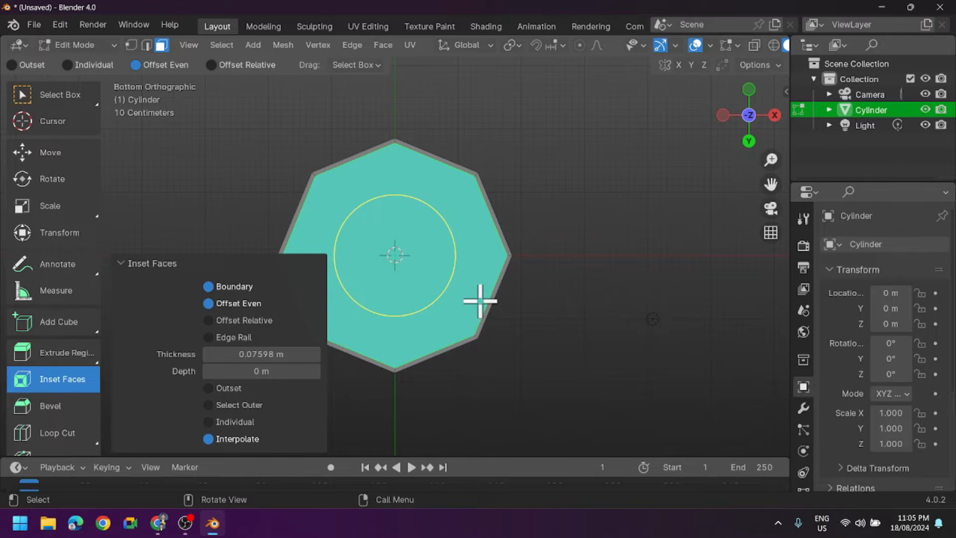
- Examine the inset base from the back and from below, with X-ray display temporarily on
{"action": "left_click", "coordinate": [748, 141]}
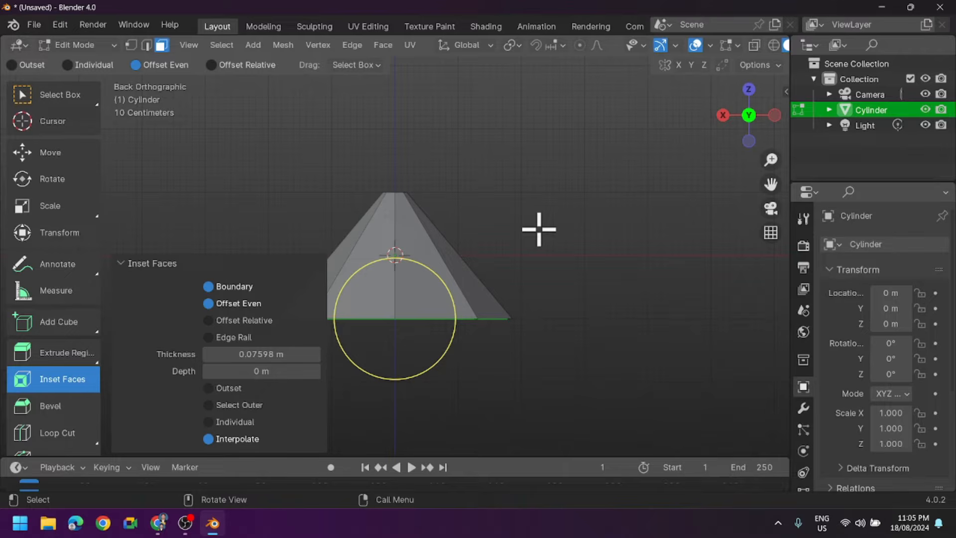
{"action": "key", "text": "alt+z"}
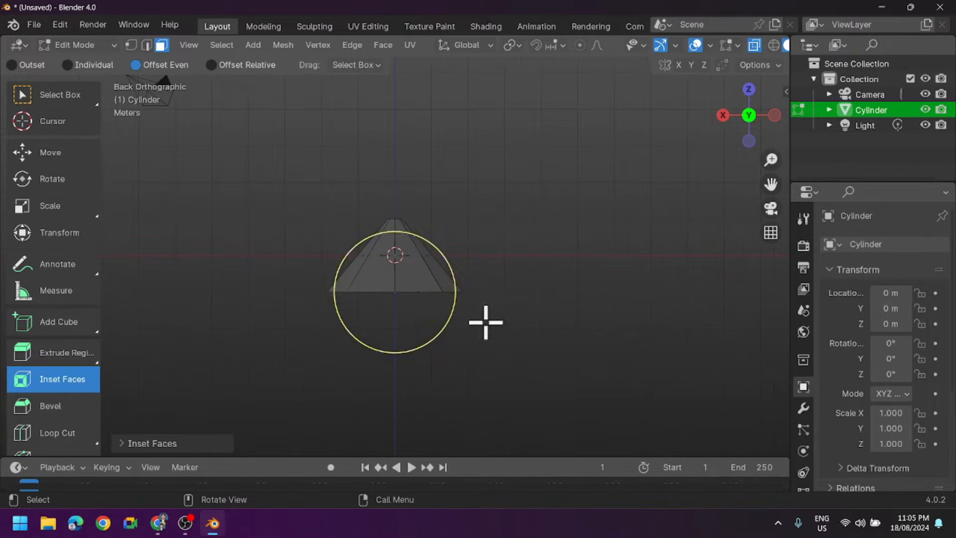
{"action": "scroll", "coordinate": [486, 323], "scroll_direction": "up", "scroll_amount": 7}
{"action": "scroll", "coordinate": [491, 326], "scroll_direction": "down", "scroll_amount": 2}
{"action": "scroll", "coordinate": [491, 326], "scroll_direction": "up", "scroll_amount": 1}
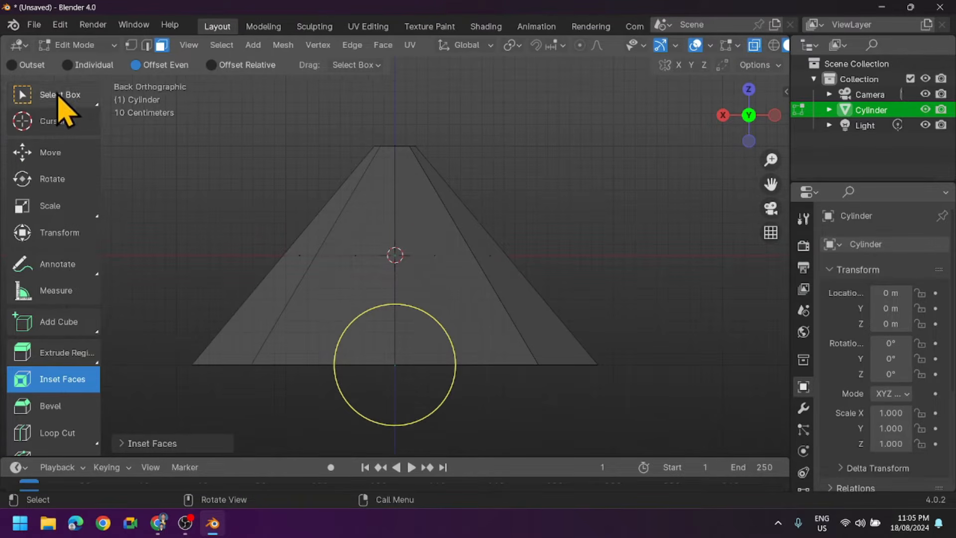
{"action": "left_click", "coordinate": [15, 99]}
{"action": "middle_click_drag", "start_coordinate": [519, 334], "coordinate": [555, 207]}
{"action": "scroll", "coordinate": [529, 224], "scroll_direction": "down", "scroll_amount": 3}
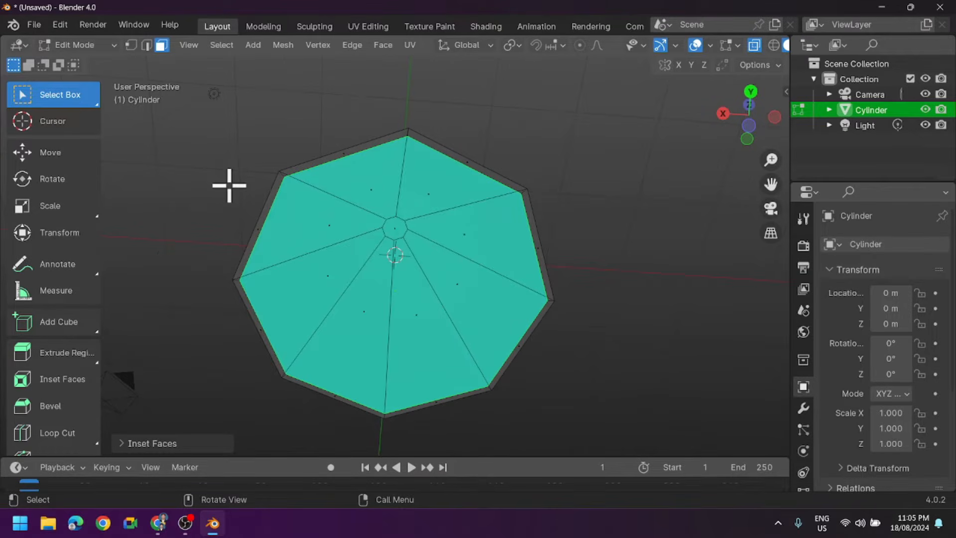
{"action": "key", "text": "alt"}
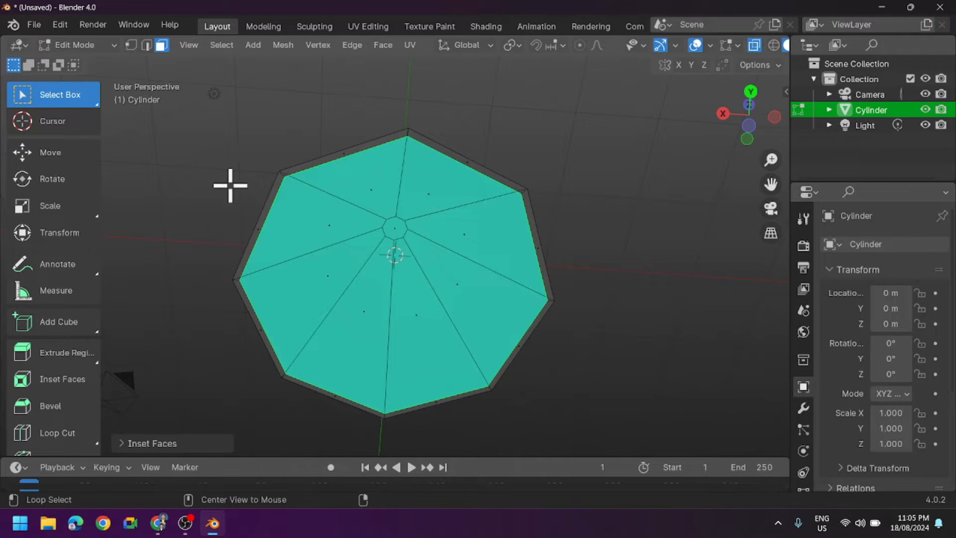
{"action": "key", "text": "alt+z"}
{"action": "scroll", "coordinate": [529, 200], "scroll_direction": "down", "scroll_amount": 1}
{"action": "middle_click_drag", "start_coordinate": [529, 202], "coordinate": [526, 233]}
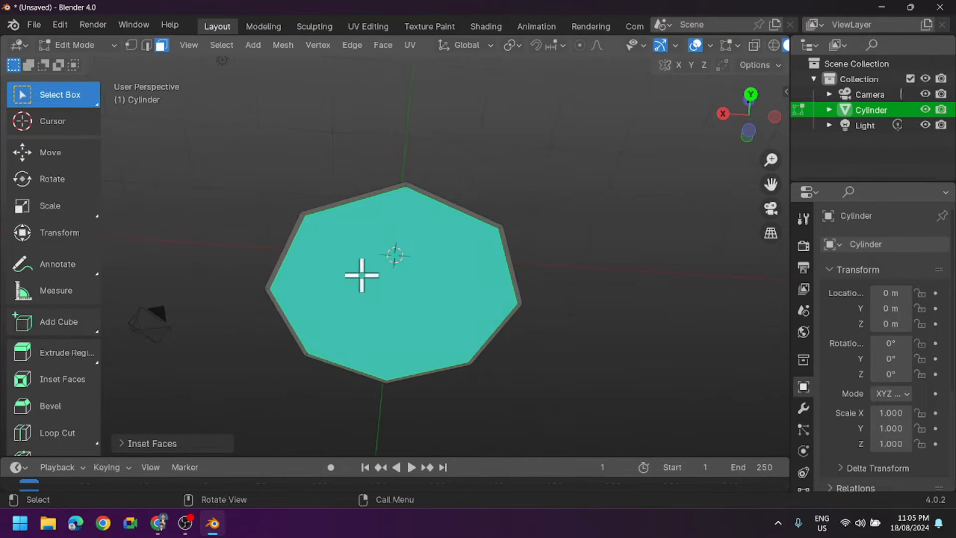
{"action": "middle_click_drag", "start_coordinate": [394, 287], "coordinate": [360, 309]}
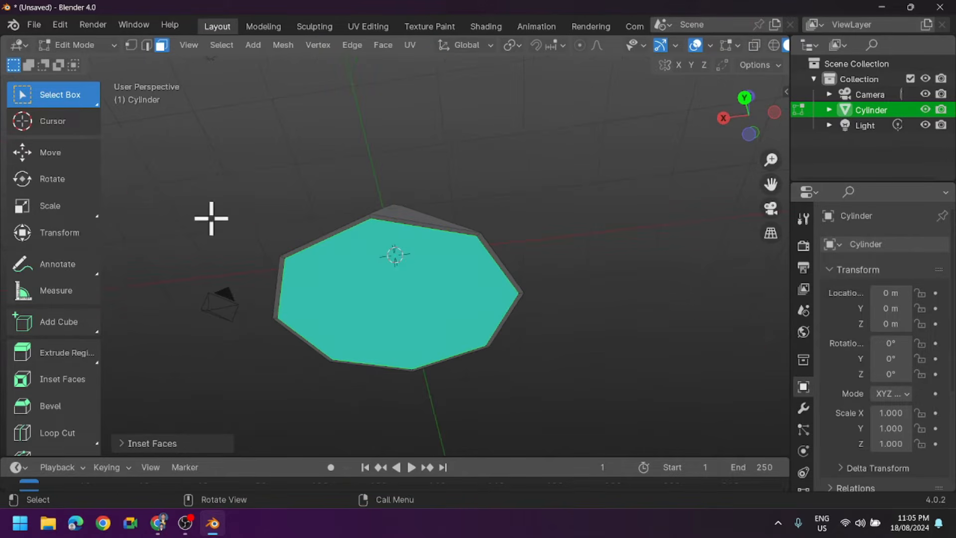
- Move the inset bottom face up along the Z axis towards the cone's small top
{"action": "left_click", "coordinate": [52, 158]}
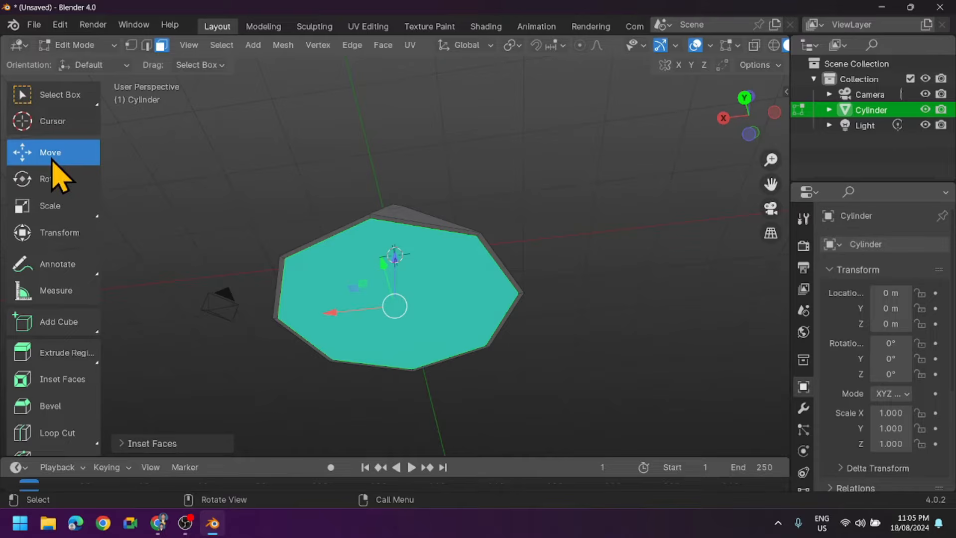
{"action": "middle_click_drag", "start_coordinate": [473, 191], "coordinate": [414, 263]}
{"action": "left_click_drag", "start_coordinate": [394, 257], "coordinate": [396, 172]}
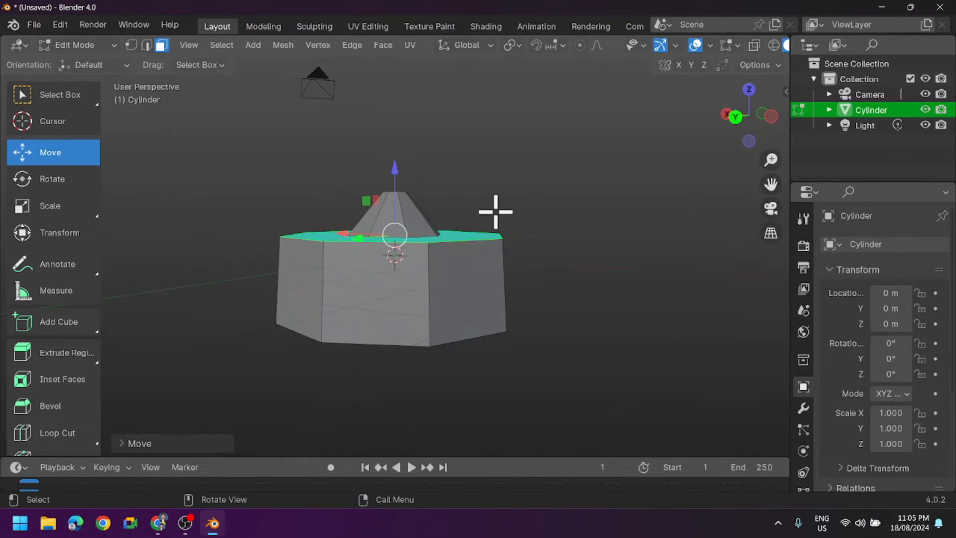
- Scale the raised inner face down uniformly until it fits inside the cone, leaving a hollow underside
{"action": "left_click", "coordinate": [56, 208]}
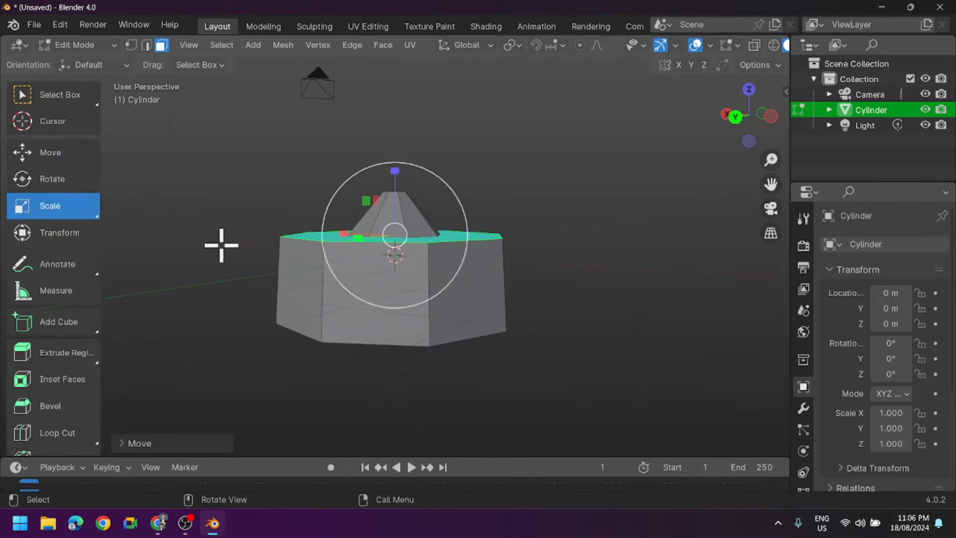
{"action": "left_click_drag", "start_coordinate": [408, 237], "coordinate": [394, 234]}
{"action": "middle_click_drag", "start_coordinate": [422, 259], "coordinate": [467, 177]}
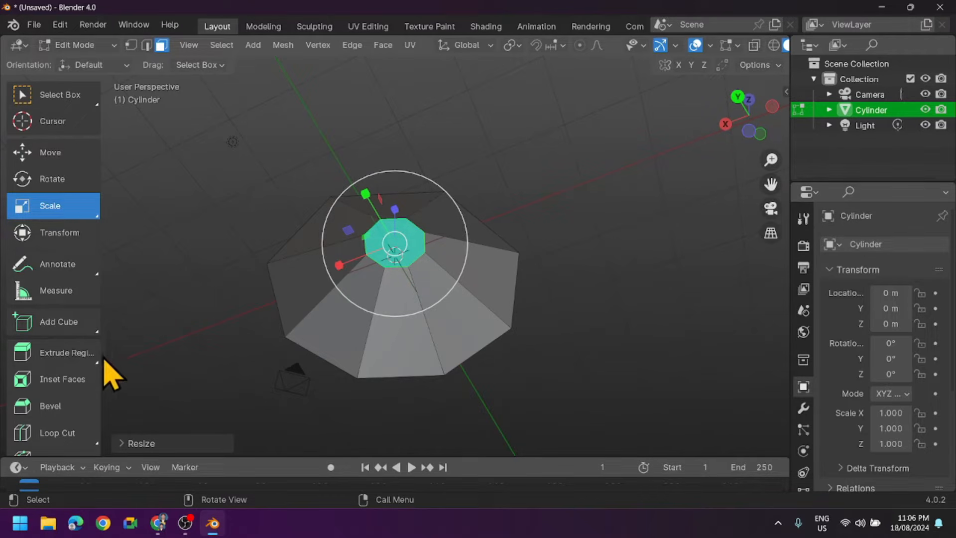
- Extrude the small inner face straight down through the cone's hollow to just below its bottom rim
{"action": "left_click", "coordinate": [52, 355]}
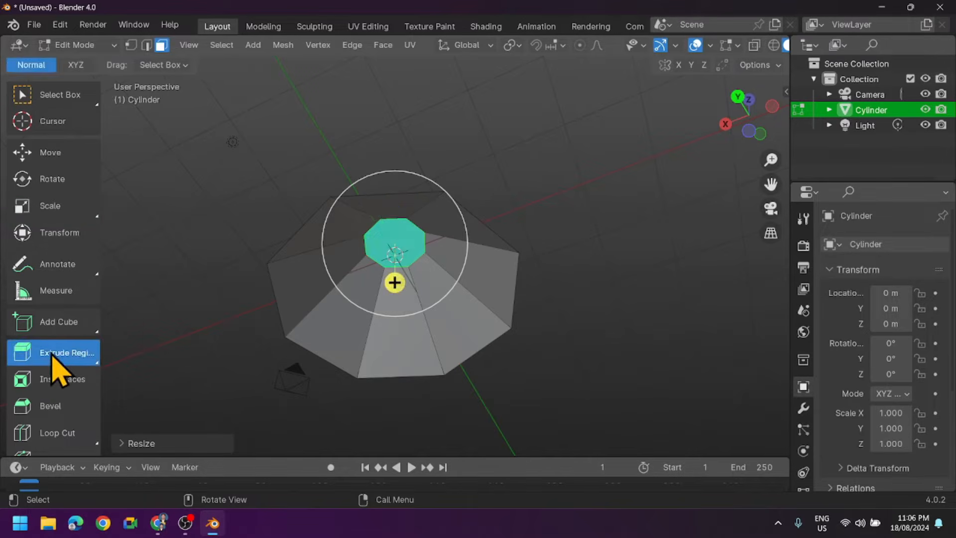
{"action": "middle_click_drag", "start_coordinate": [495, 313], "coordinate": [471, 320]}
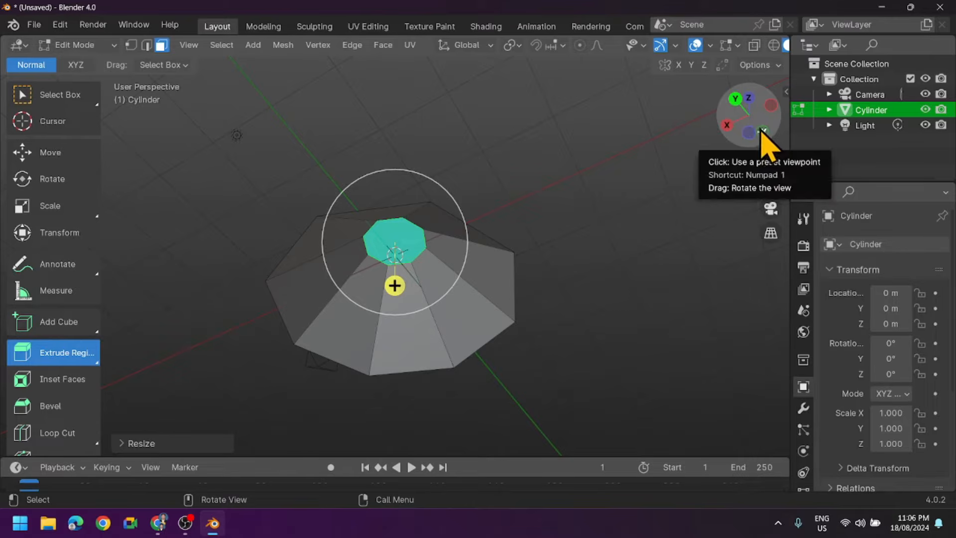
{"action": "left_click", "coordinate": [736, 100]}
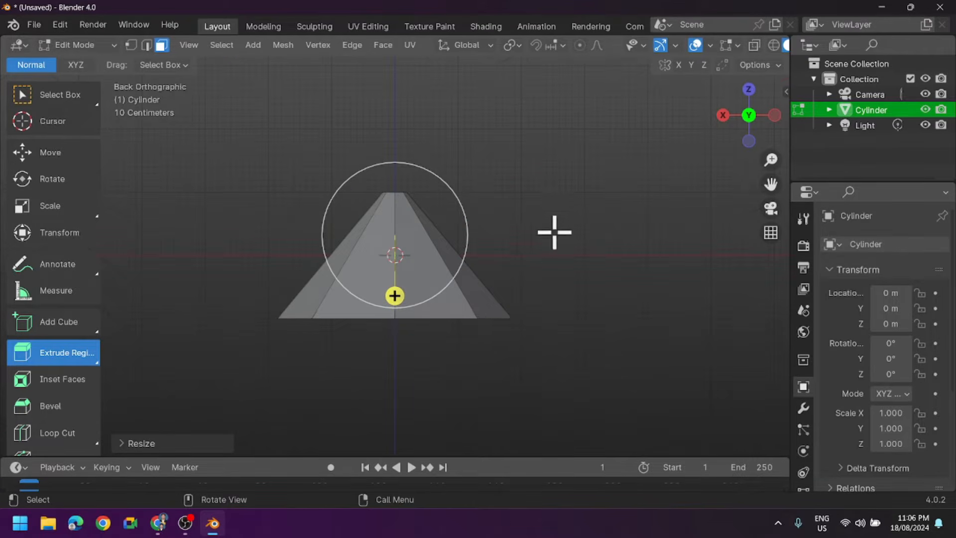
{"action": "left_click_drag", "start_coordinate": [395, 299], "coordinate": [394, 390]}
{"action": "middle_click_drag", "start_coordinate": [395, 390], "coordinate": [538, 281]}
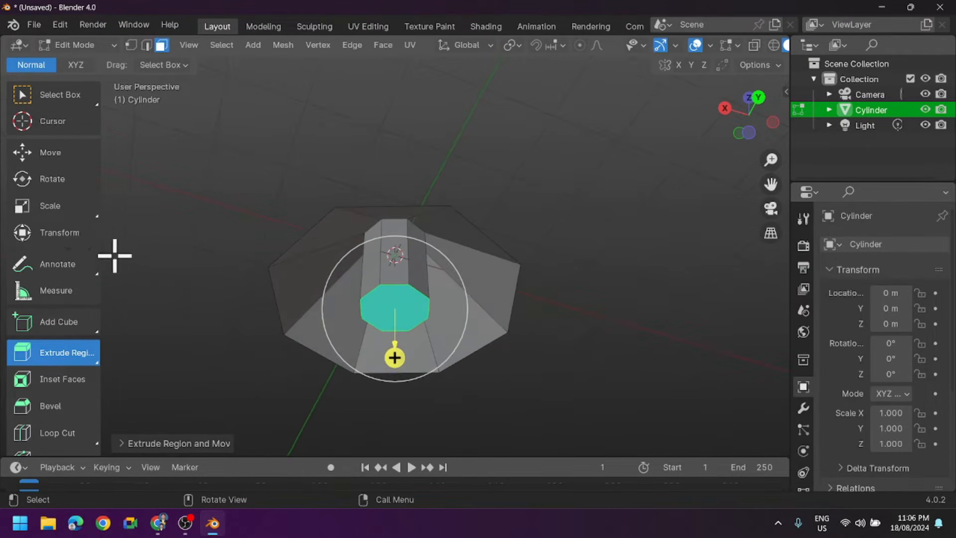
- Scale the extruded stem's bottom face down uniformly to roughly half its width so the stem tapers
{"action": "left_click", "coordinate": [54, 206]}
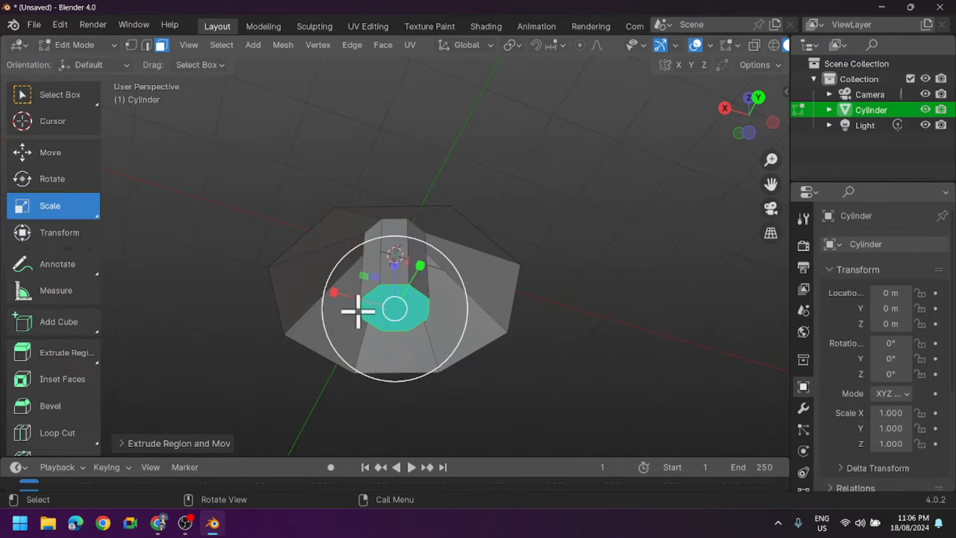
{"action": "left_click_drag", "start_coordinate": [400, 319], "coordinate": [394, 315]}
{"action": "left_click_drag", "start_coordinate": [387, 322], "coordinate": [390, 319]}
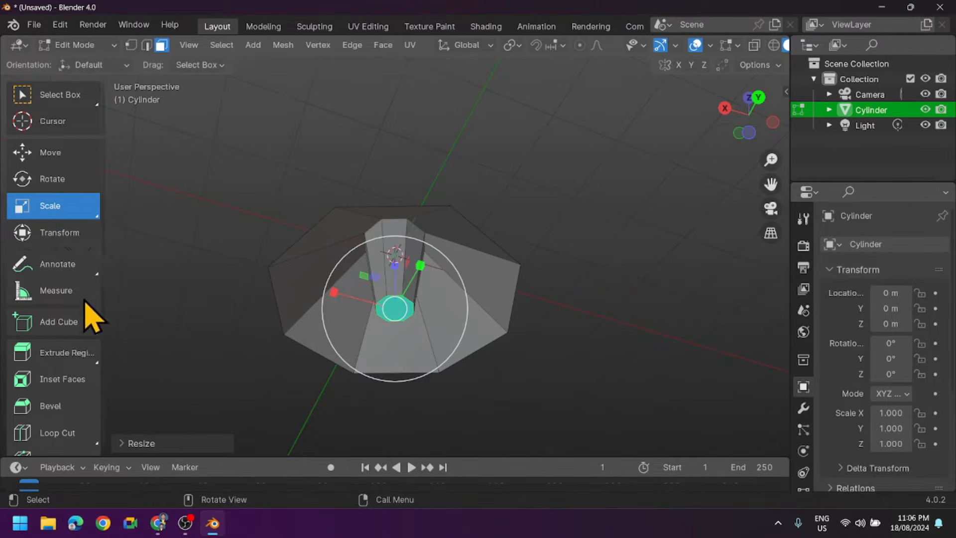
- Extrude the narrowed stem face further straight down to form a long stalk beneath the cone
{"action": "left_click", "coordinate": [63, 353]}
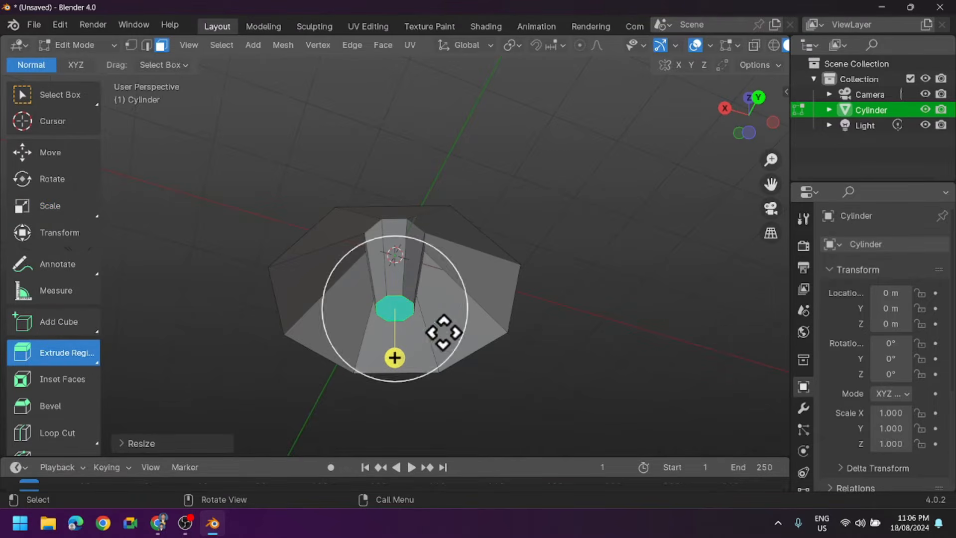
{"action": "left_click", "coordinate": [758, 97]}
{"action": "left_click_drag", "start_coordinate": [393, 387], "coordinate": [400, 82]}
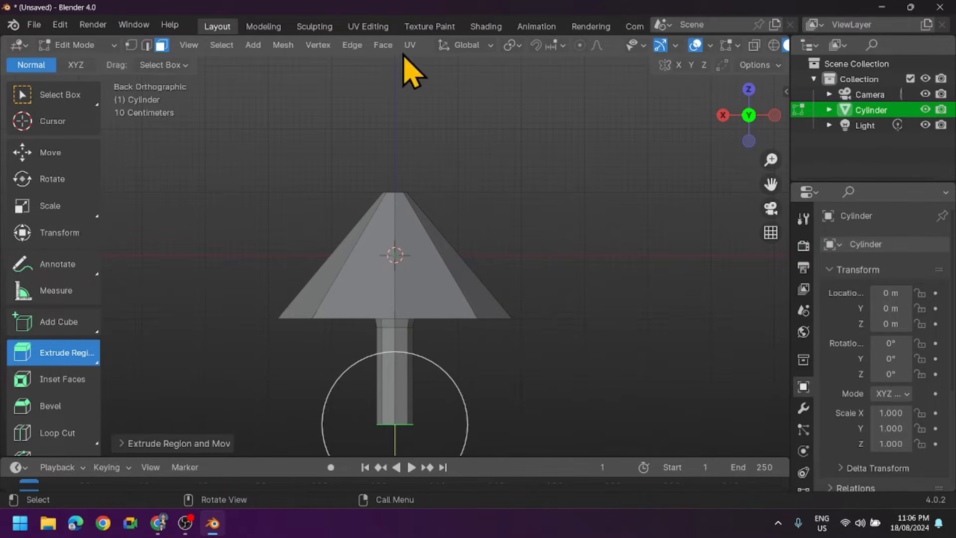
{"action": "left_click", "coordinate": [66, 96]}
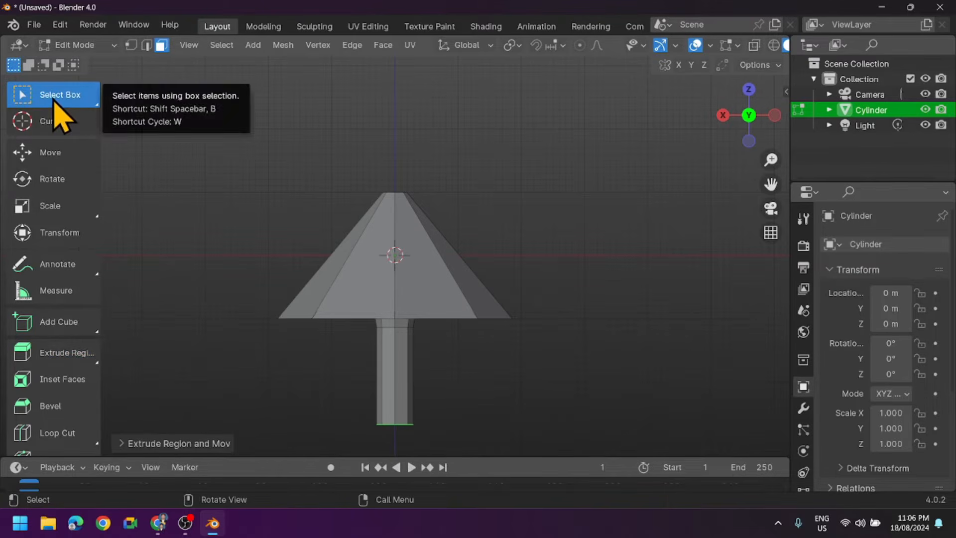
{"action": "middle_click_drag", "start_coordinate": [292, 231], "coordinate": [260, 255]}
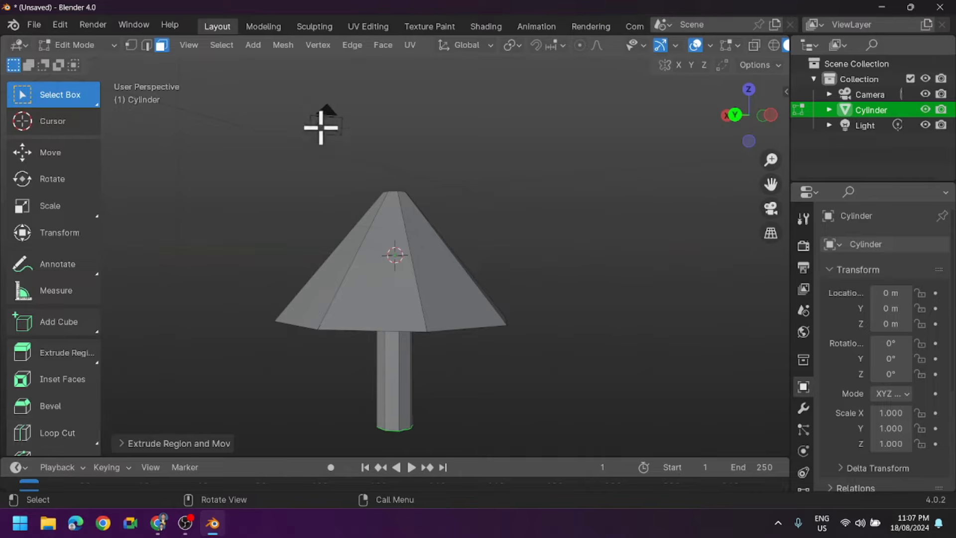
- Add a horizontal loop cut around the cone's outer sides with a slide factor of about 0.097
{"action": "left_click", "coordinate": [351, 46]}
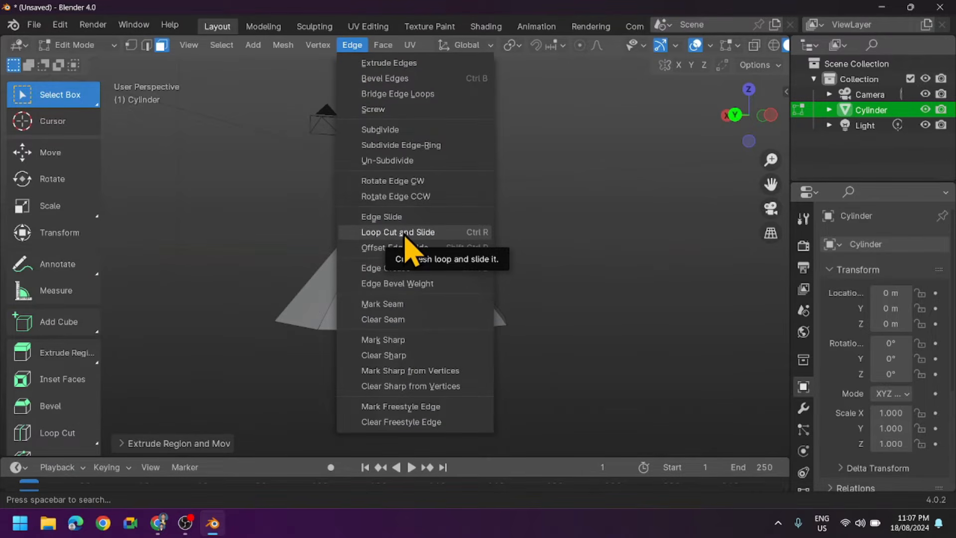
{"action": "left_click", "coordinate": [406, 234]}
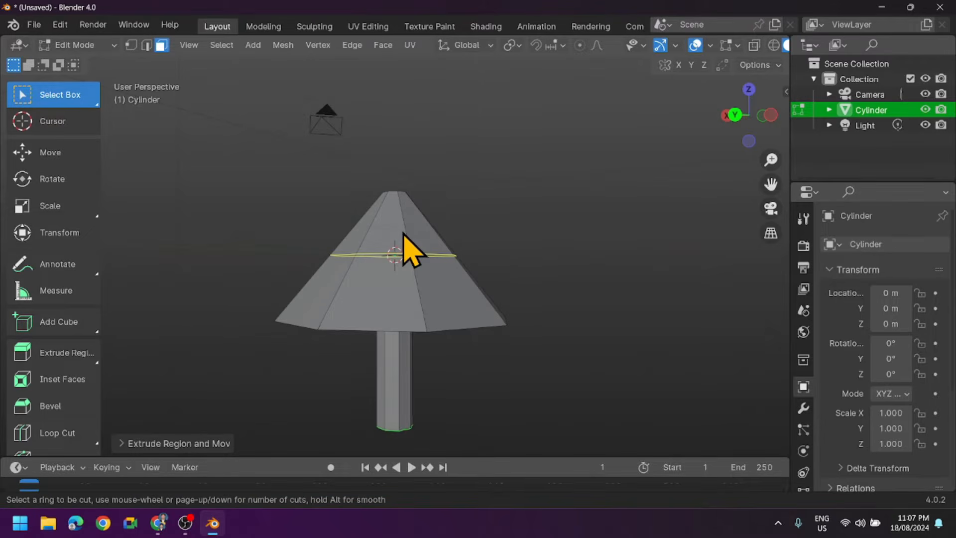
{"action": "left_click", "coordinate": [364, 257]}
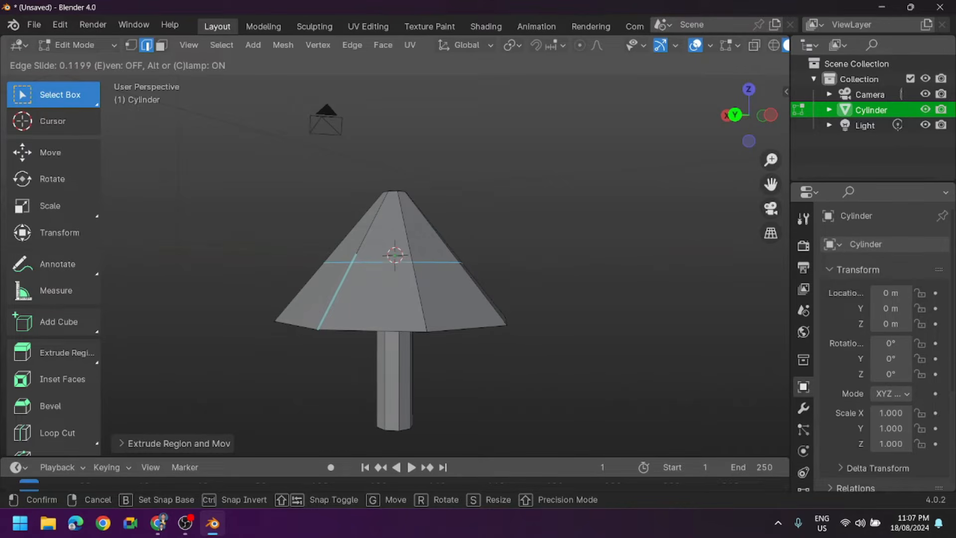
{"action": "left_click", "coordinate": [362, 261]}
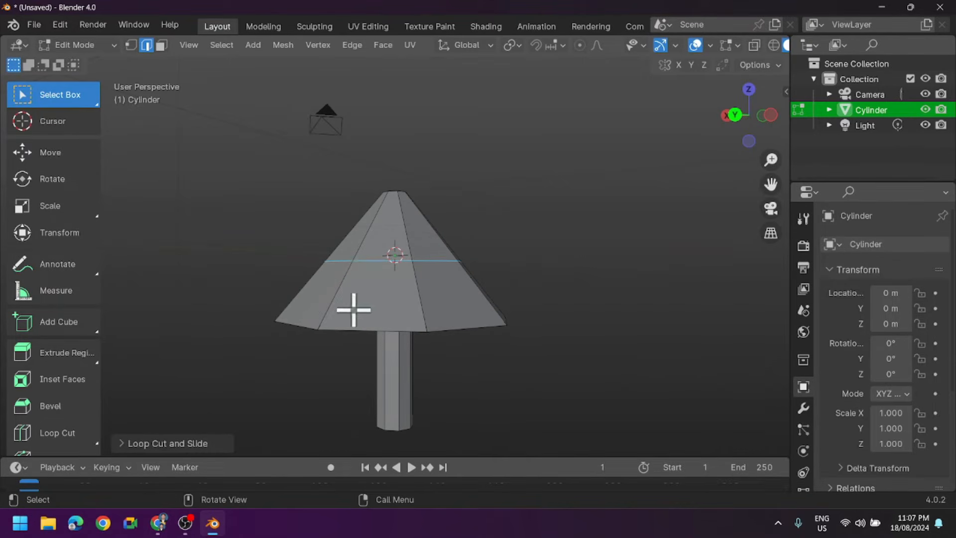
{"action": "left_click", "coordinate": [182, 442]}
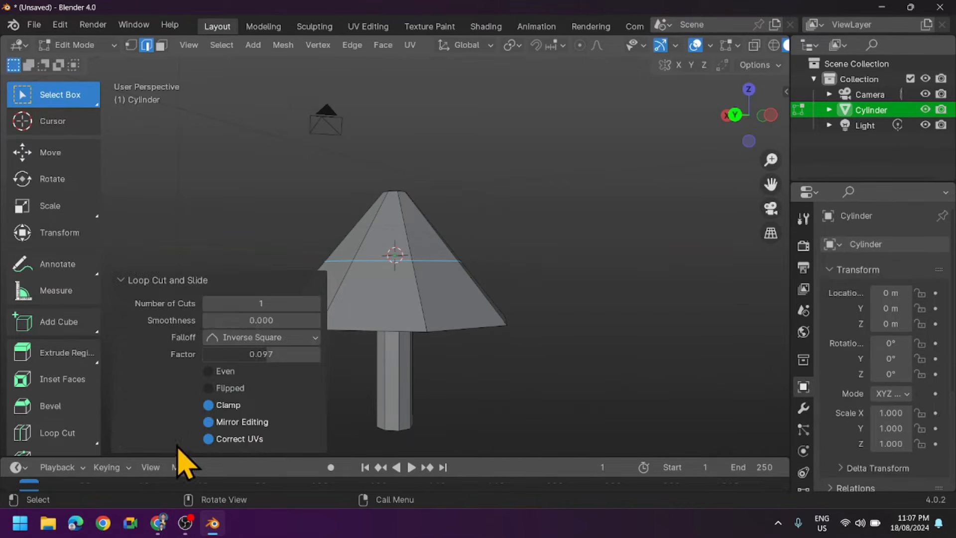
- Try 3 loop cuts on the cone's outer sides and settle on 4 cuts
{"action": "left_click", "coordinate": [276, 302]}
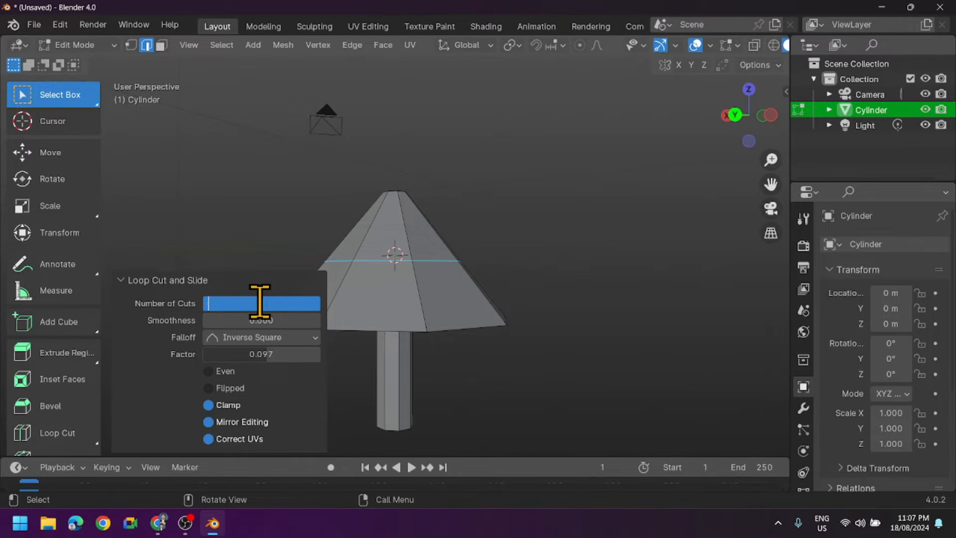
{"action": "type", "text": "3"}
{"action": "key", "text": "Return"}
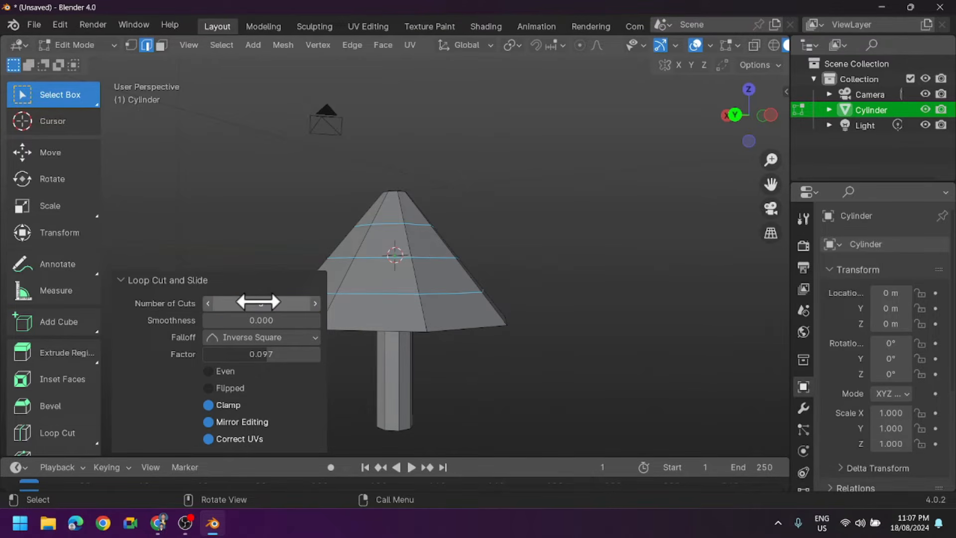
{"action": "left_click", "coordinate": [257, 302]}
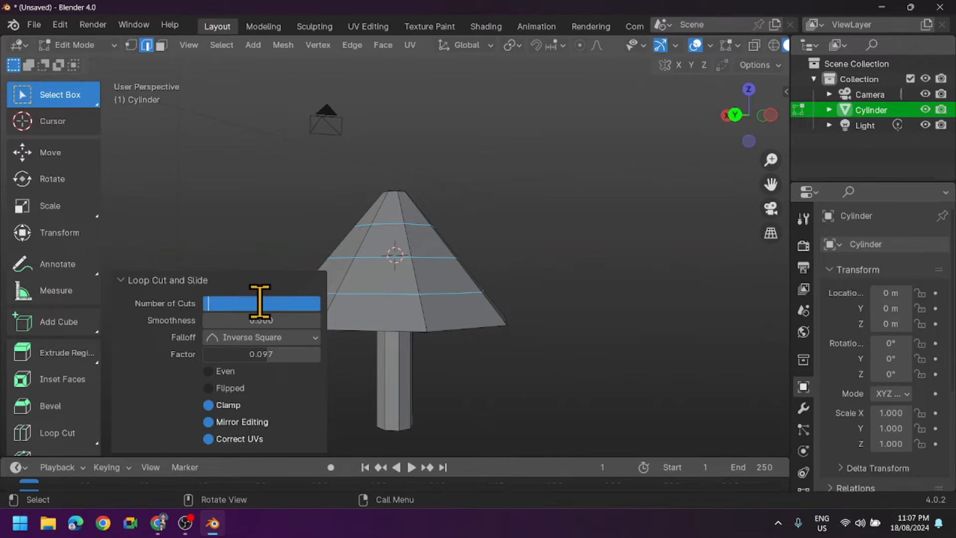
{"action": "type", "text": "4"}
{"action": "key", "text": "Return"}
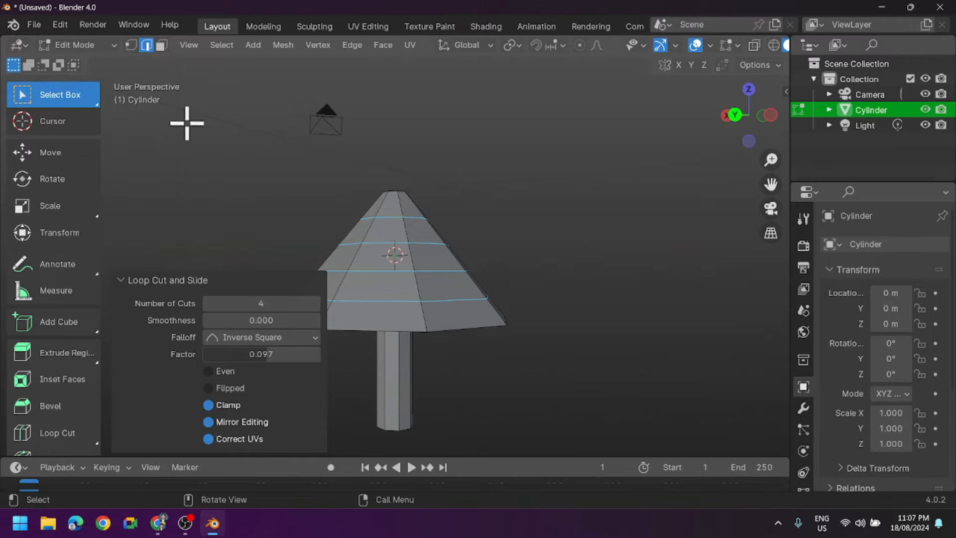
- Scale the four new edge loops outward uniformly to round the cone into a domed cap, and clear the selection
{"action": "middle_click_drag", "start_coordinate": [497, 285], "coordinate": [527, 336]}
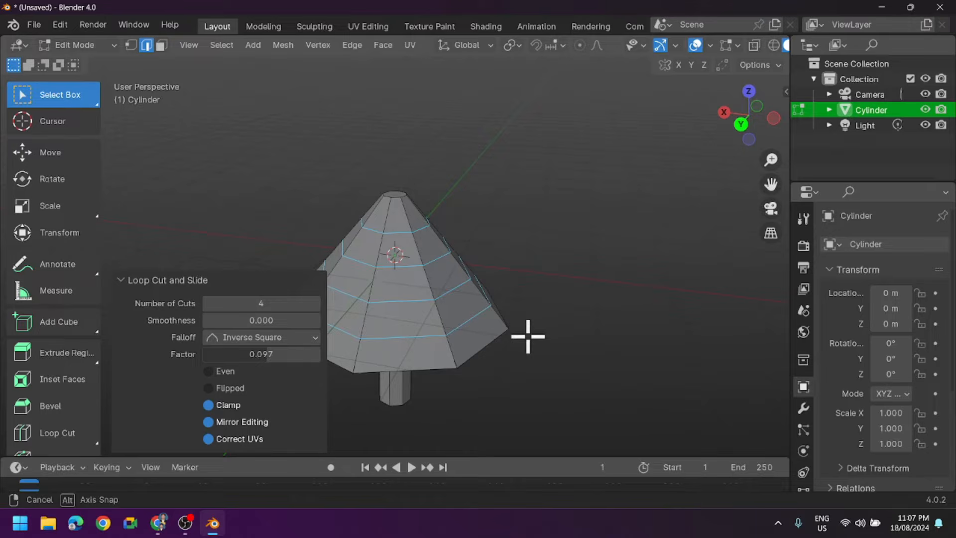
{"action": "left_click", "coordinate": [756, 106]}
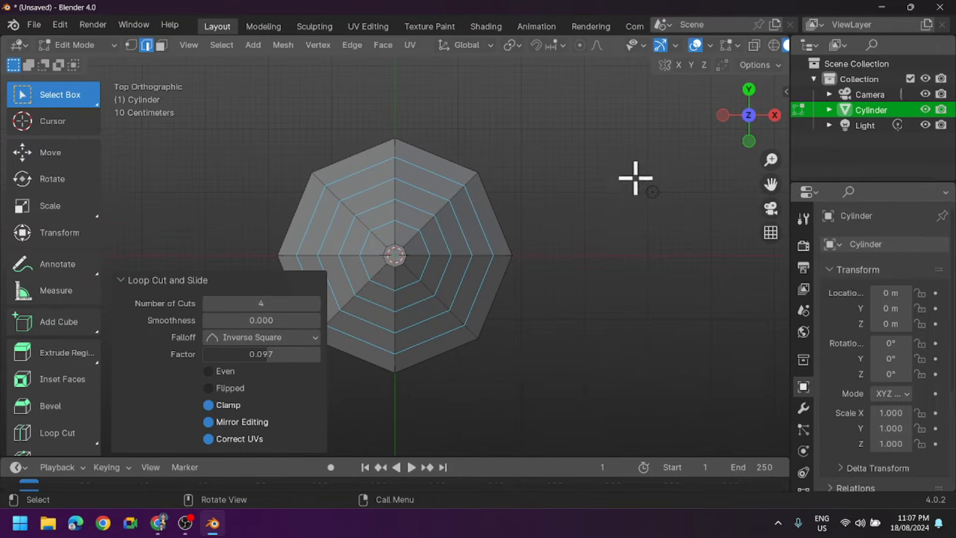
{"action": "left_click", "coordinate": [123, 279]}
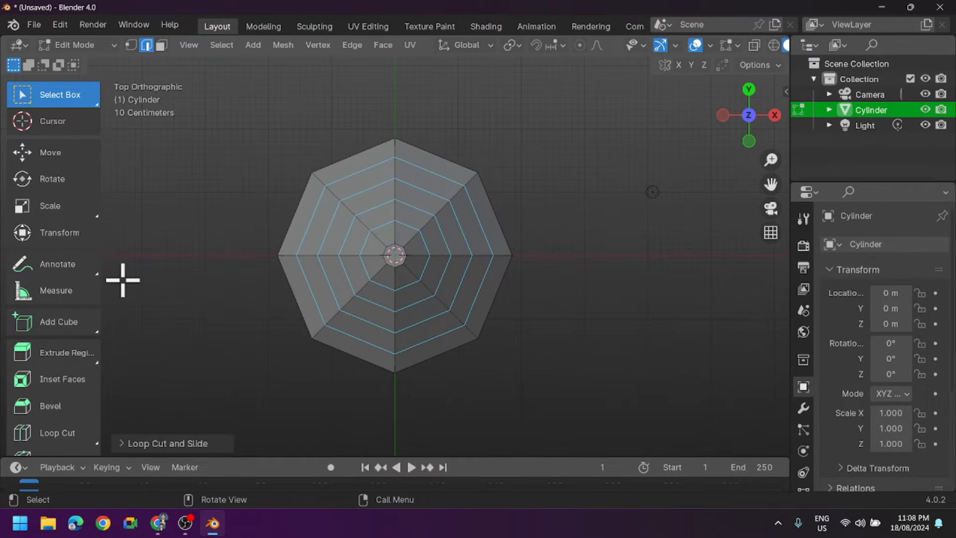
{"action": "left_click", "coordinate": [55, 212]}
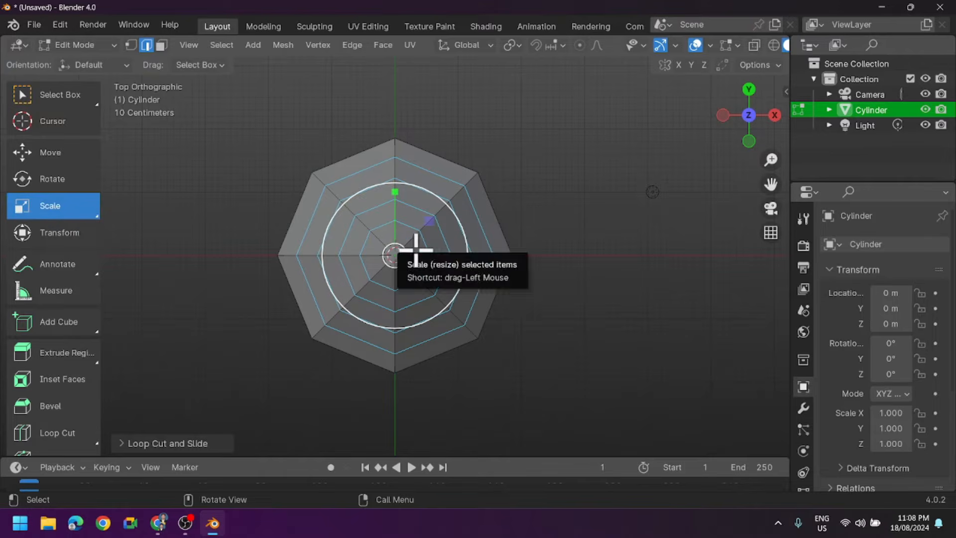
{"action": "left_click_drag", "start_coordinate": [404, 249], "coordinate": [411, 249]}
{"action": "middle_click_drag", "start_coordinate": [533, 284], "coordinate": [539, 113]}
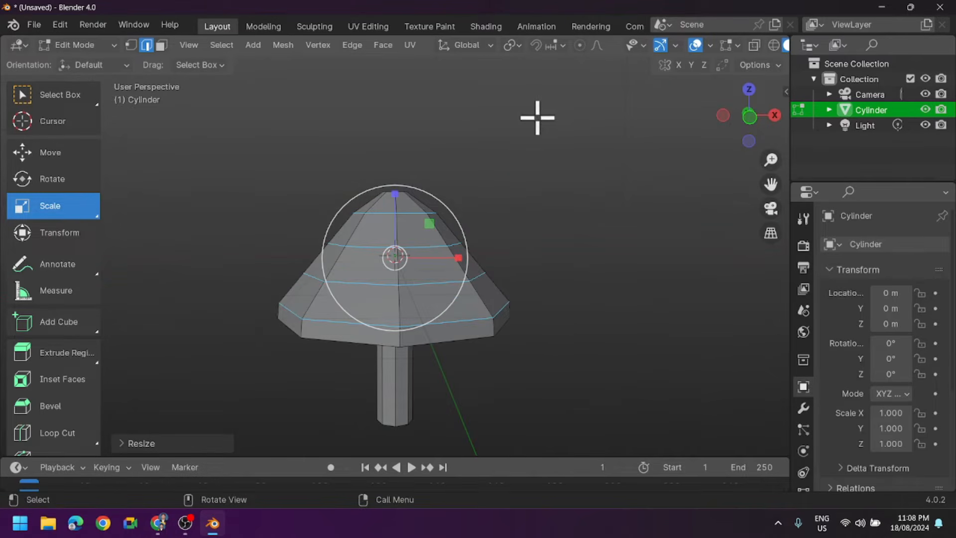
{"action": "left_click", "coordinate": [576, 178]}
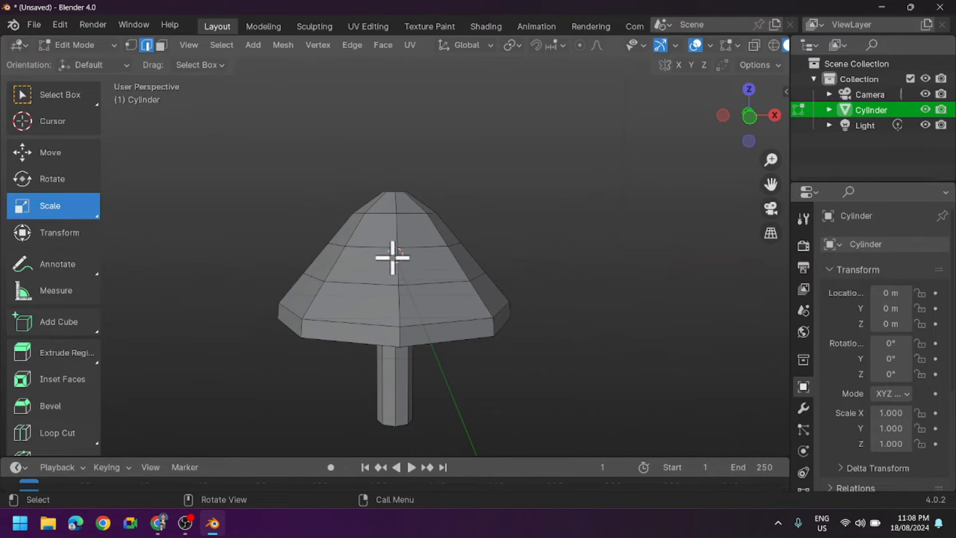
- Scale the cap's second edge loop from the peak slightly outward uniformly, and clear the selection
{"action": "left_click", "coordinate": [433, 245], "text": "alt"}
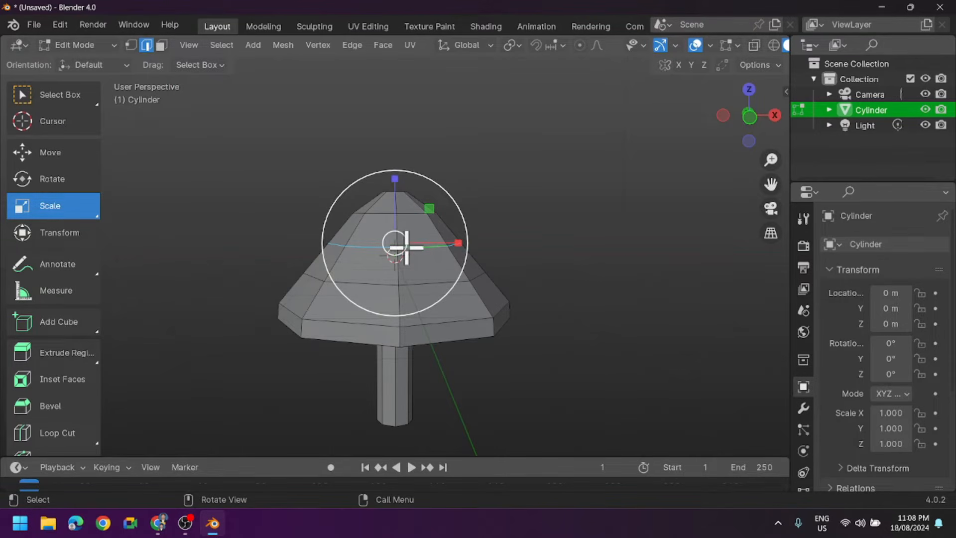
{"action": "left_click_drag", "start_coordinate": [406, 248], "coordinate": [410, 248]}
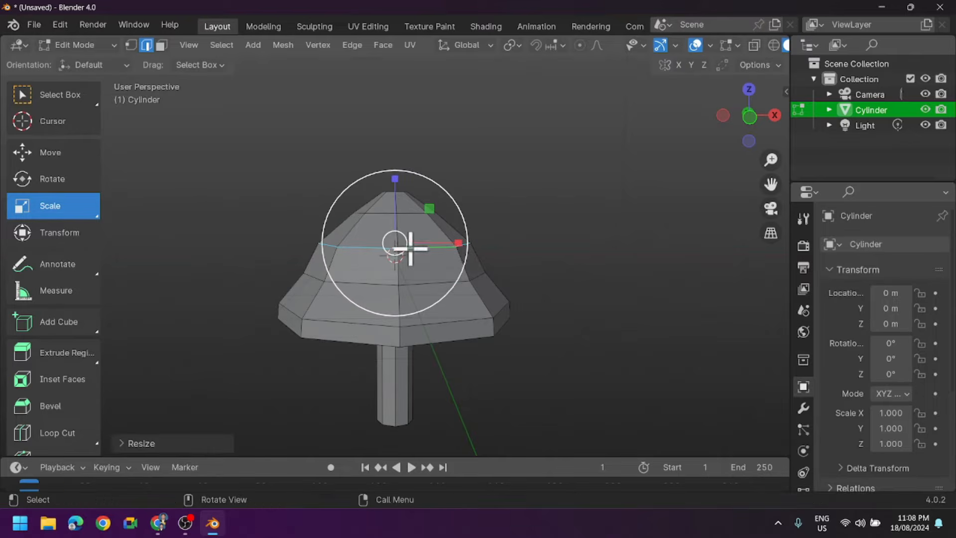
{"action": "left_click", "coordinate": [433, 280], "text": "shift"}
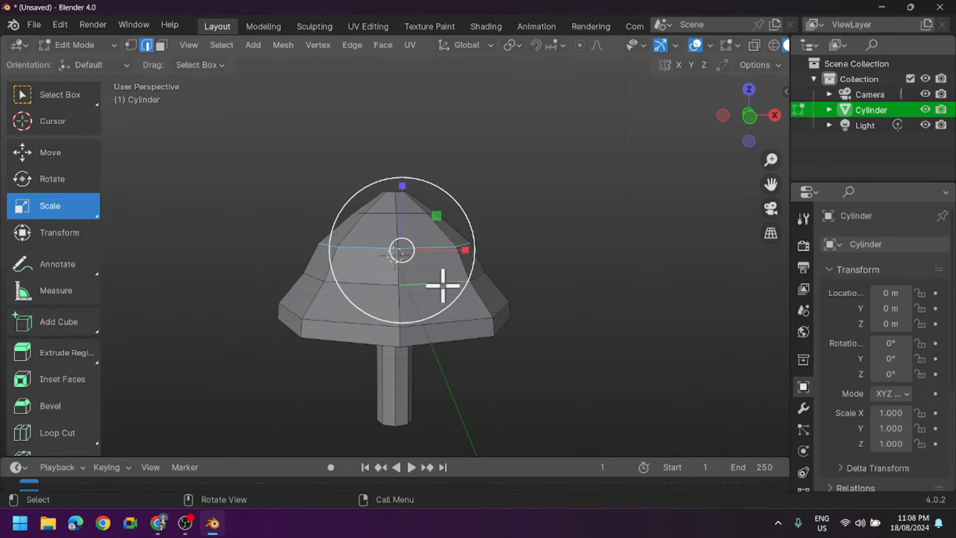
{"action": "left_click", "coordinate": [620, 312]}
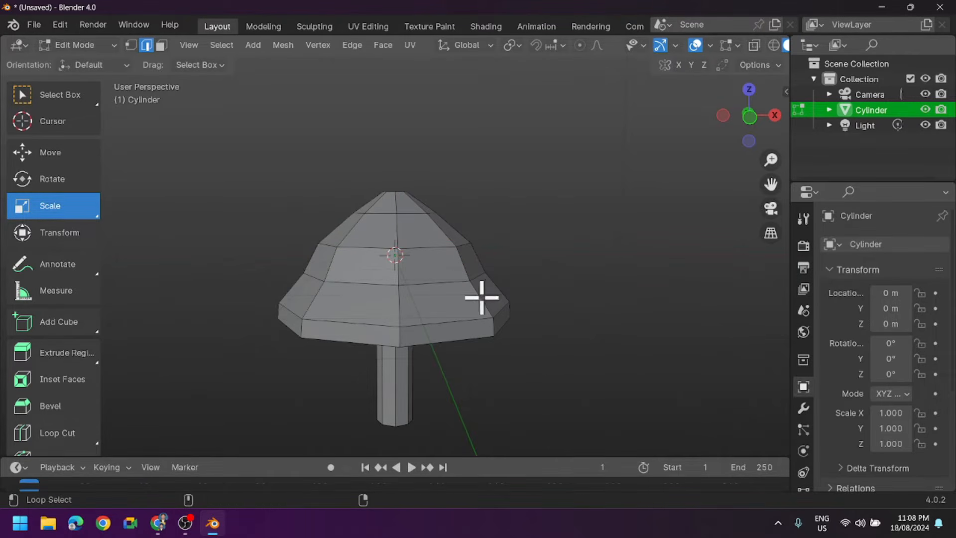
- Scale the cap's third edge loop from the peak outward along the X axis, and clear the selection
{"action": "left_click", "coordinate": [446, 282], "text": "alt"}
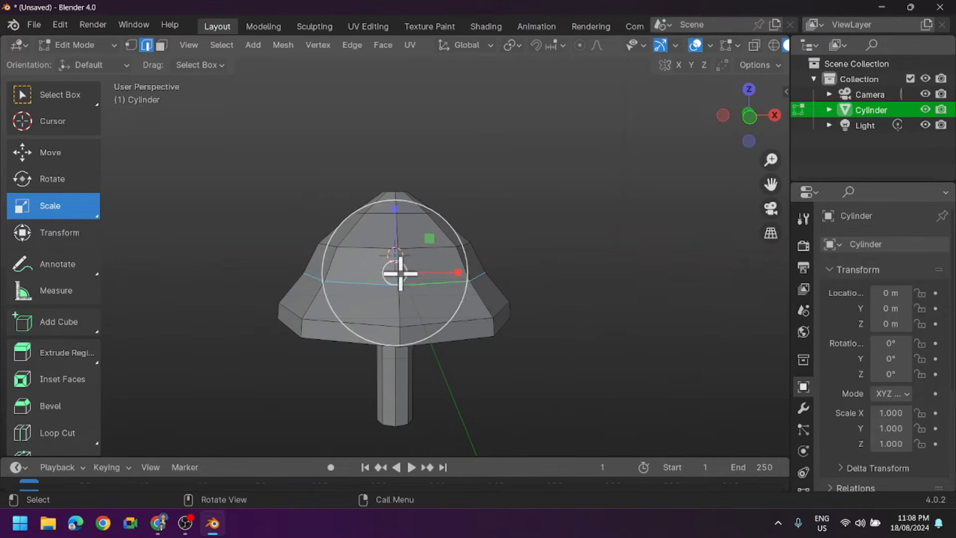
{"action": "key", "text": "s"}
{"action": "key", "text": "x"}
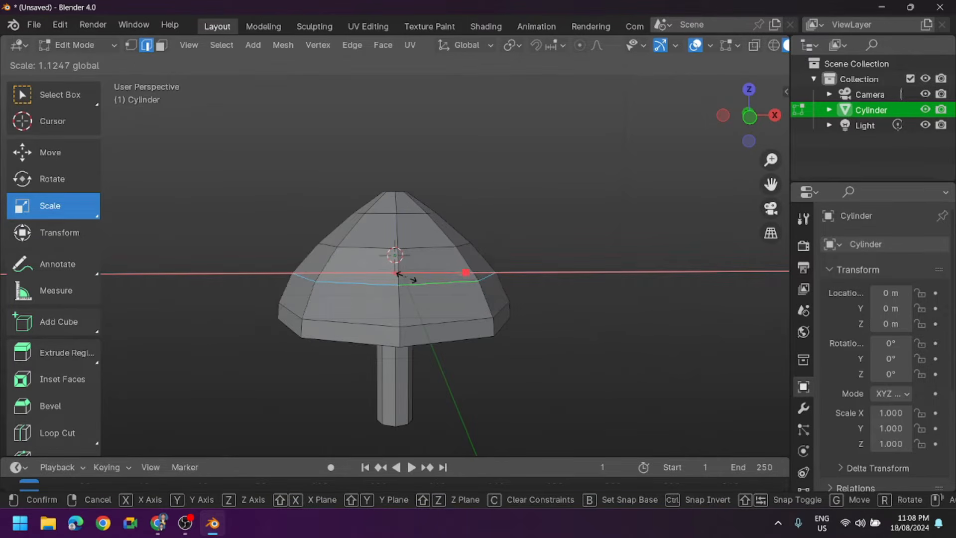
{"action": "left_click", "coordinate": [395, 273]}
{"action": "left_click", "coordinate": [598, 351]}
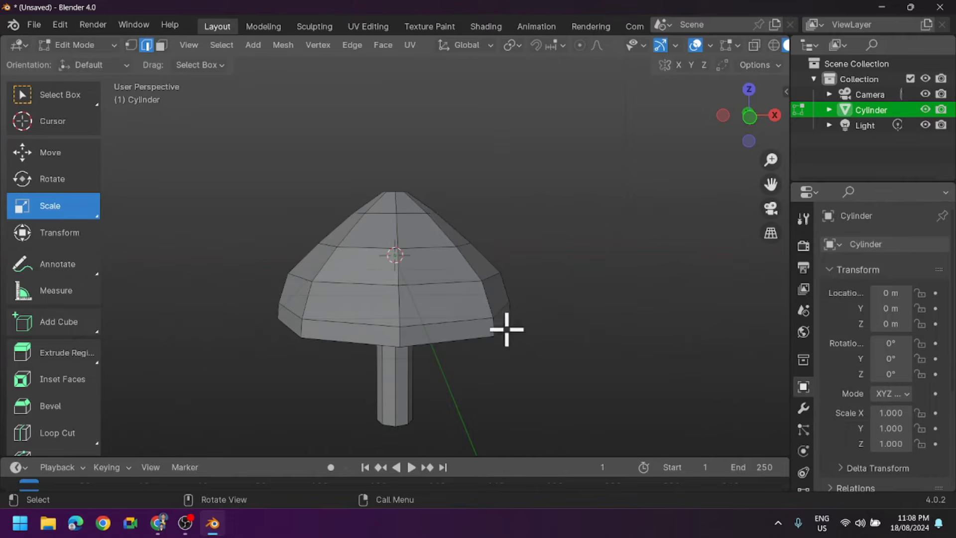
- Scale the cap's lowest new edge loop uniformly by a small amount, and inspect the hollow underside up close
{"action": "left_click", "coordinate": [476, 317], "text": "alt"}
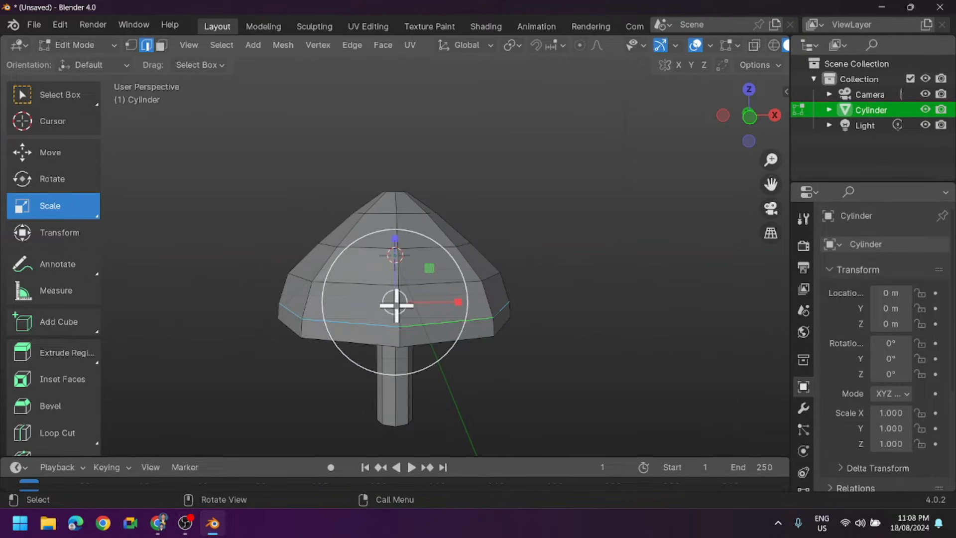
{"action": "left_click_drag", "start_coordinate": [394, 301], "coordinate": [395, 303]}
{"action": "middle_click_drag", "start_coordinate": [504, 347], "coordinate": [552, 305]}
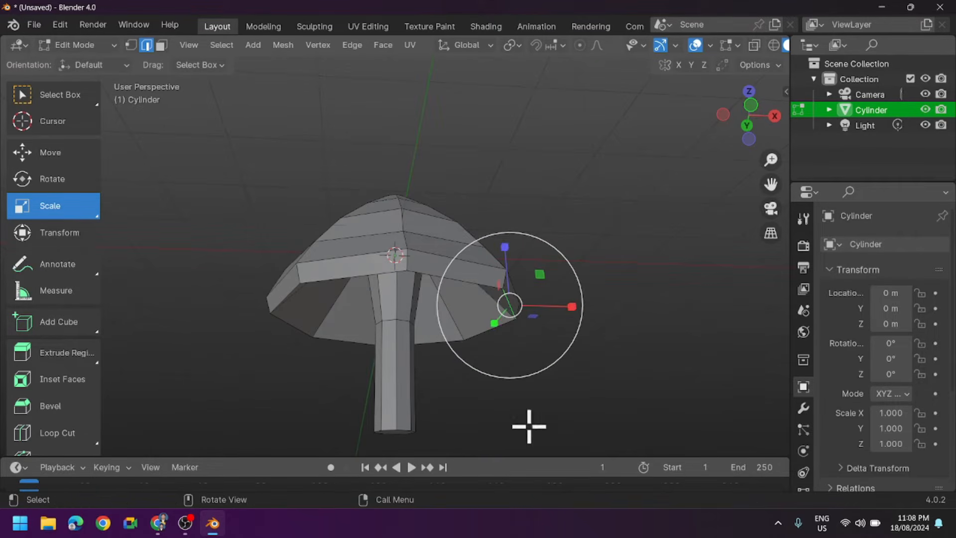
{"action": "middle_click_drag", "start_coordinate": [537, 344], "coordinate": [552, 271]}
{"action": "scroll", "coordinate": [536, 253], "scroll_direction": "up", "scroll_amount": 3}
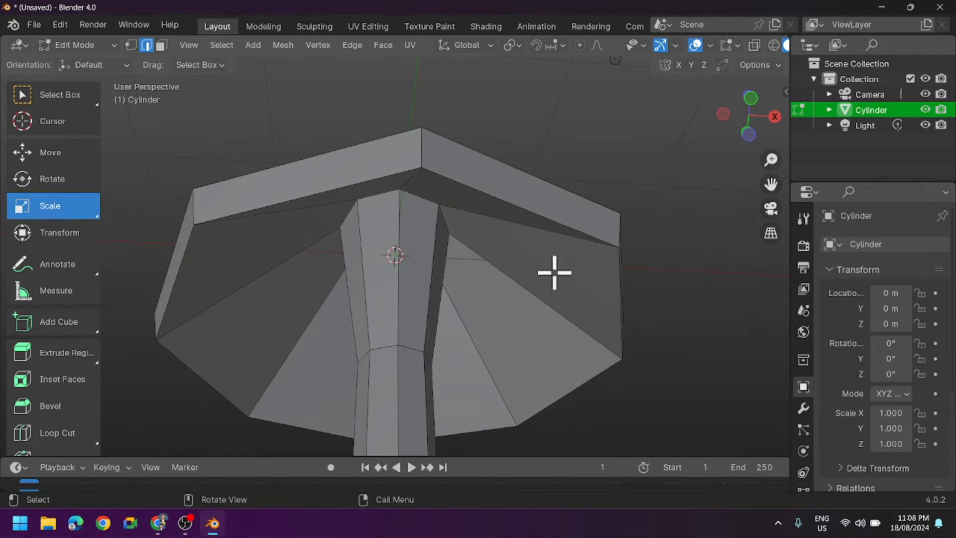
- Scale the cap's open bottom rim loop outward along the X axis by a factor of about 1.11
{"action": "left_click", "coordinate": [562, 224], "text": "alt"}
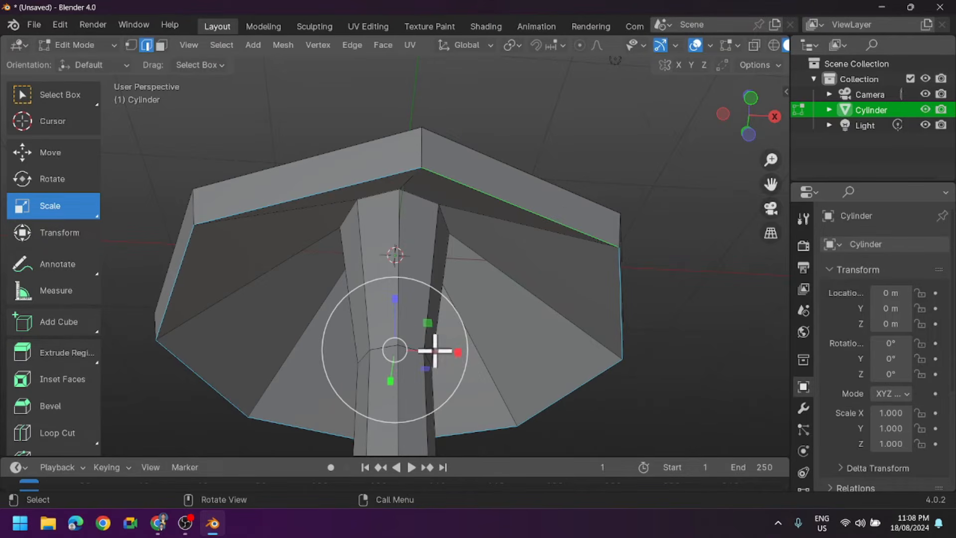
{"action": "key", "text": "s"}
{"action": "key", "text": "x"}
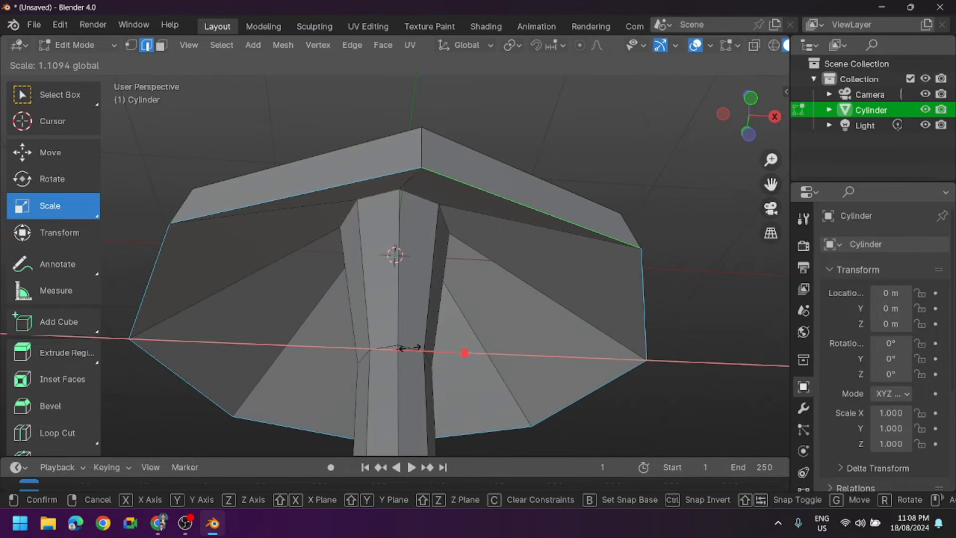
{"action": "left_click", "coordinate": [410, 348]}
- Scale the cap's bottom rim loop slightly outward uniformly, clear the selection, and inspect the mushroom from below and the side
{"action": "middle_click_drag", "start_coordinate": [412, 352], "coordinate": [410, 518]}
{"action": "middle_click_drag", "start_coordinate": [440, 438], "coordinate": [480, 322]}
{"action": "middle_click_drag", "start_coordinate": [432, 365], "coordinate": [413, 347]}
{"action": "mouse_move", "coordinate": [400, 329]}
{"action": "left_mouse_down"}
{"action": "mouse_move", "coordinate": [396, 314]}
{"action": "mouse_move", "coordinate": [406, 326]}
{"action": "left_mouse_up"}
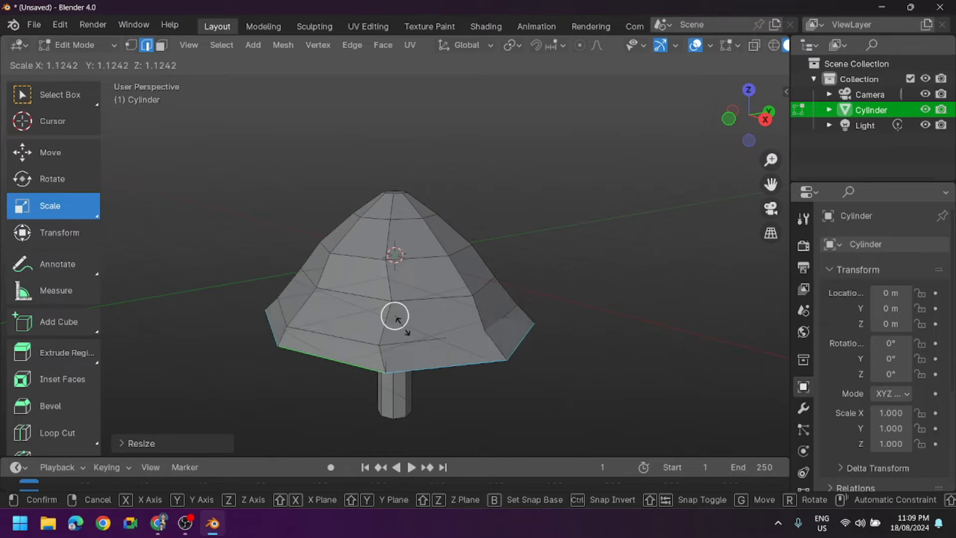
{"action": "left_click_drag", "start_coordinate": [397, 319], "coordinate": [396, 318]}
{"action": "middle_click_drag", "start_coordinate": [537, 396], "coordinate": [604, 298]}
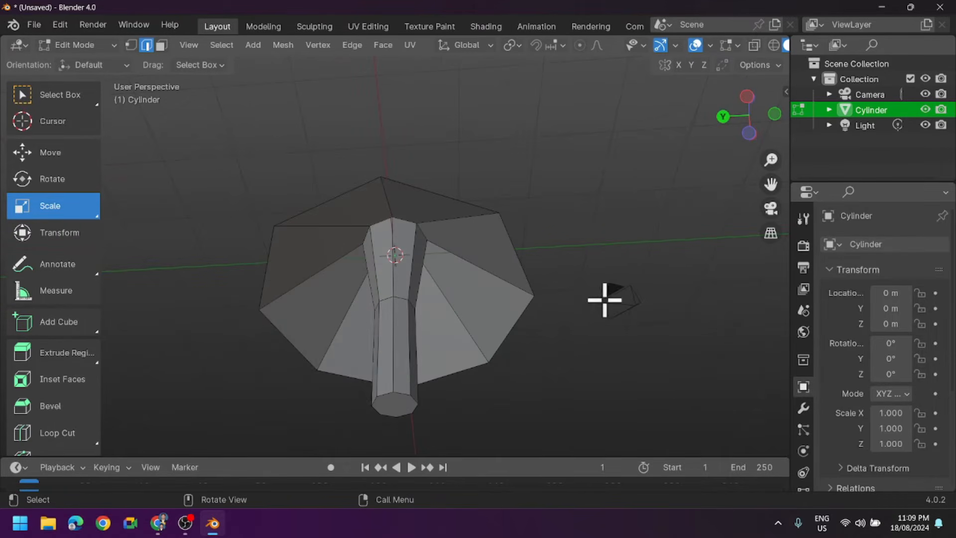
{"action": "middle_click_drag", "start_coordinate": [409, 339], "coordinate": [511, 429]}
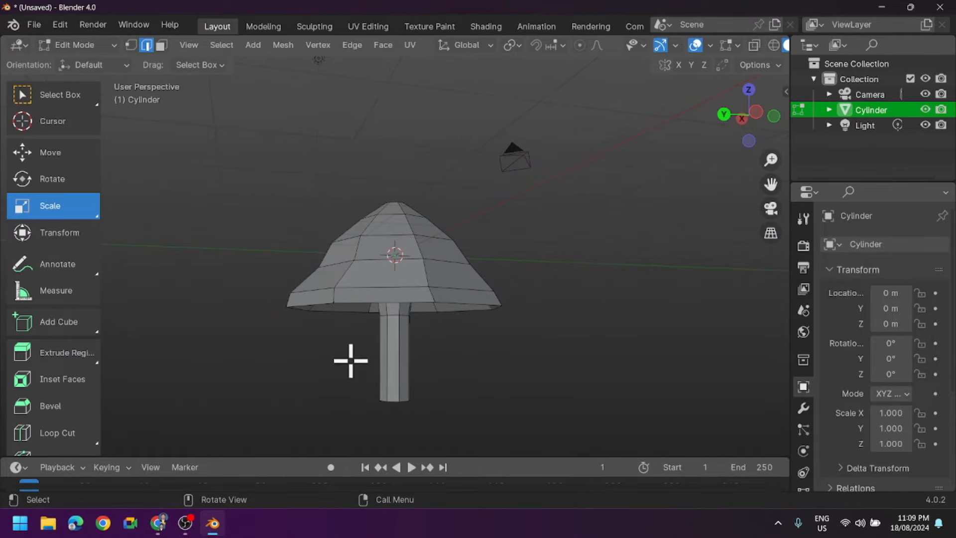
- Add six evenly spaced horizontal loop cuts along the stem below the cap, and clear the selection
{"action": "left_click", "coordinate": [353, 46]}
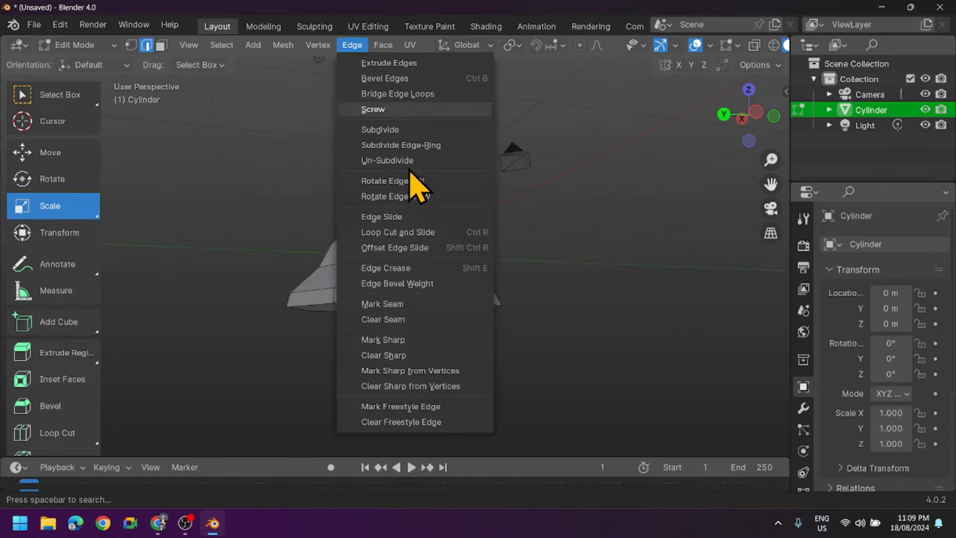
{"action": "left_click", "coordinate": [412, 239]}
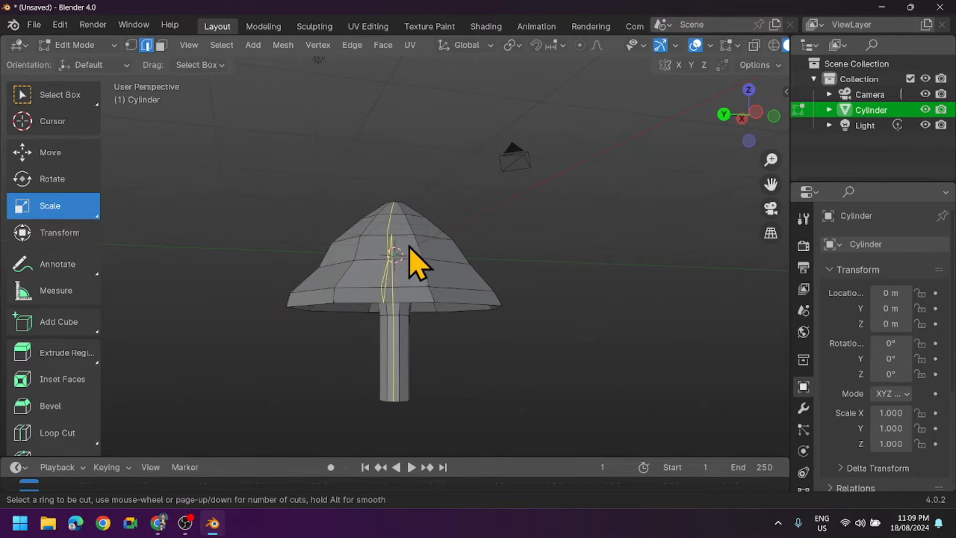
{"action": "left_click", "coordinate": [397, 358]}
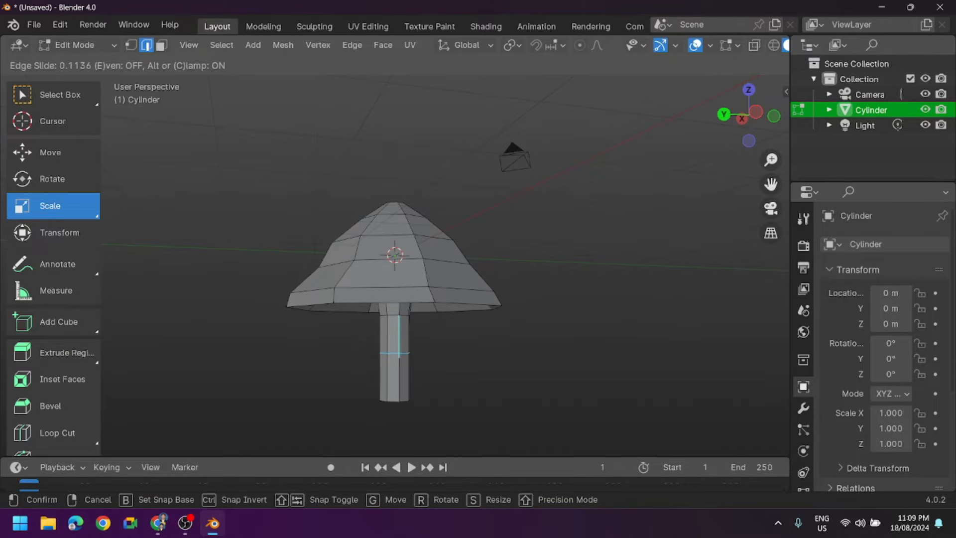
{"action": "left_click", "coordinate": [397, 351]}
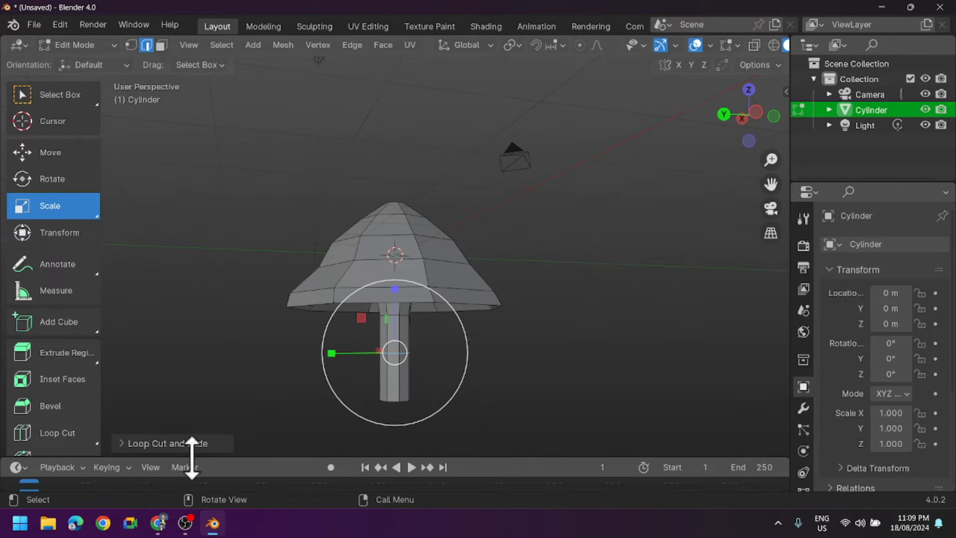
{"action": "left_click", "coordinate": [177, 444]}
{"action": "mouse_move", "coordinate": [271, 305]}
{"action": "left_mouse_down"}
{"action": "mouse_move", "coordinate": [312, 305]}
{"action": "mouse_move", "coordinate": [277, 320]}
{"action": "left_mouse_up"}
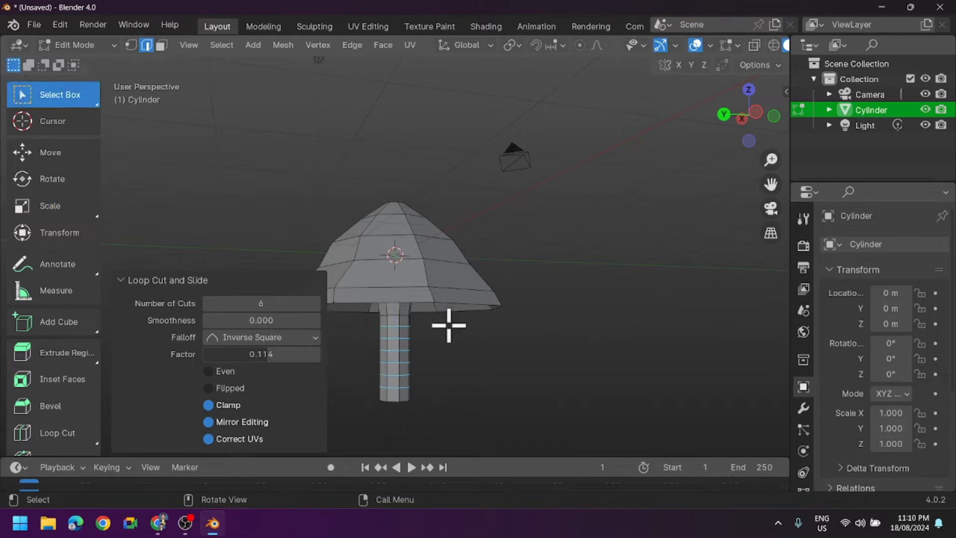
{"action": "left_click", "coordinate": [499, 305]}
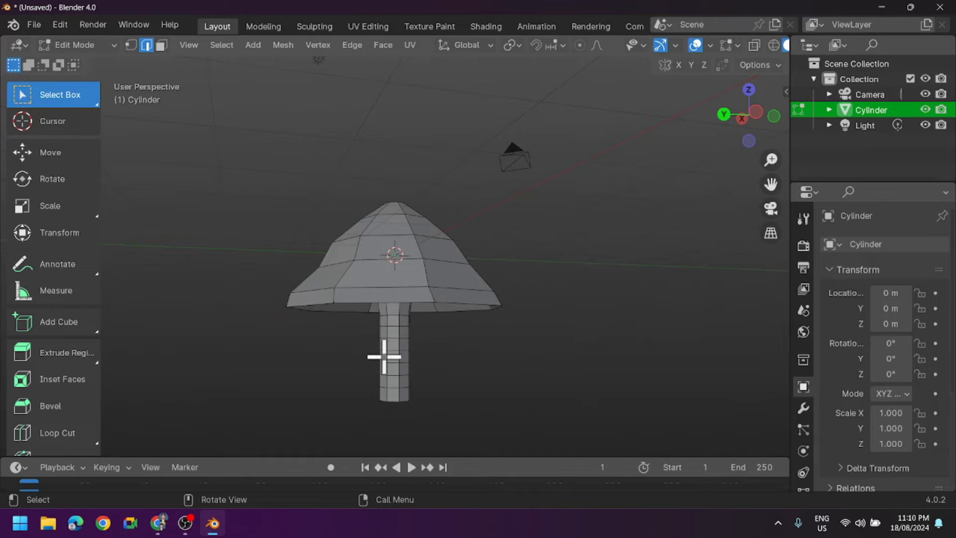
- Turn on X-ray display and show the stem close up in the back orthographic view
{"action": "scroll", "coordinate": [459, 395], "scroll_direction": "up", "scroll_amount": 2}
{"action": "scroll", "coordinate": [459, 394], "scroll_direction": "down", "scroll_amount": 2}
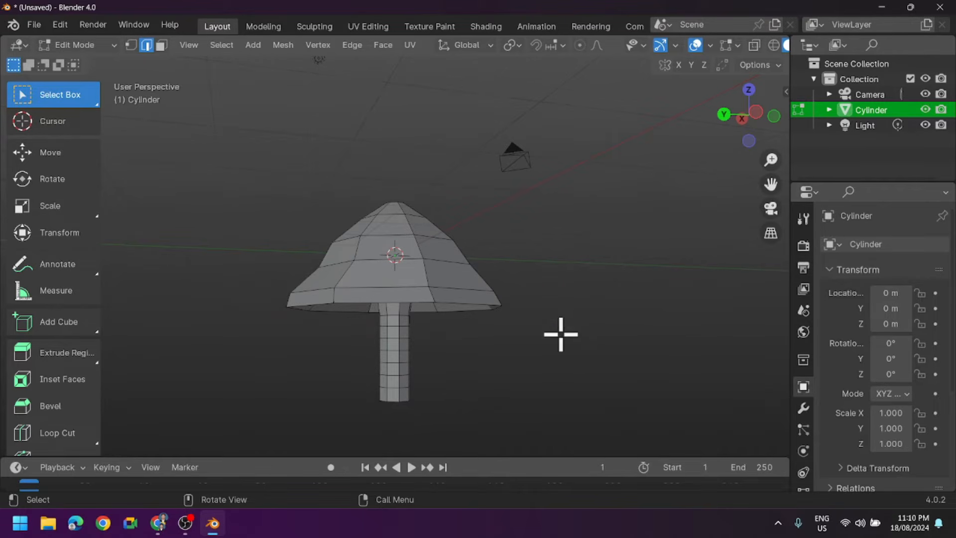
{"action": "scroll", "coordinate": [560, 334], "scroll_direction": "up", "scroll_amount": 2}
{"action": "left_click_drag", "start_coordinate": [769, 185], "coordinate": [776, 113]}
{"action": "scroll", "coordinate": [613, 313], "scroll_direction": "up", "scroll_amount": 2}
{"action": "left_click_drag", "start_coordinate": [771, 185], "coordinate": [772, 156]}
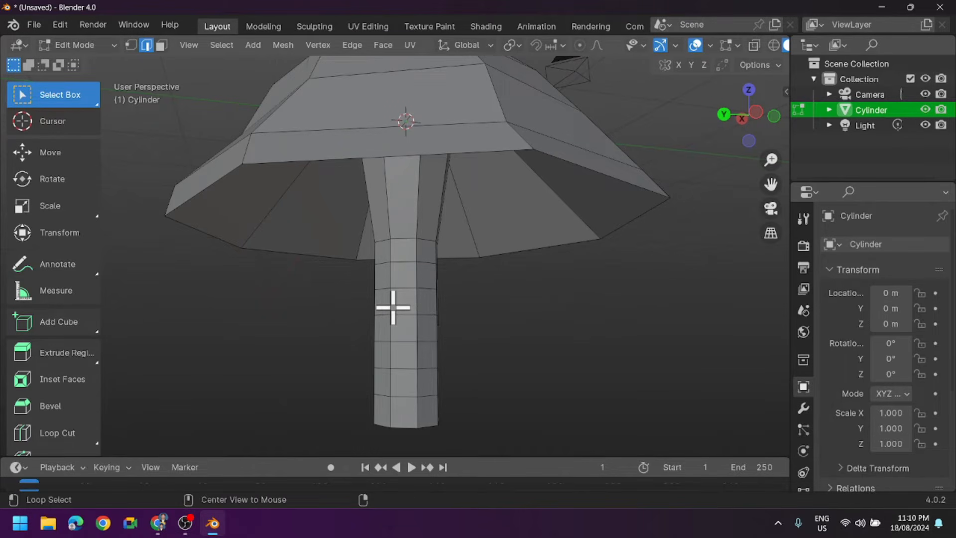
{"action": "key", "text": "alt+z"}
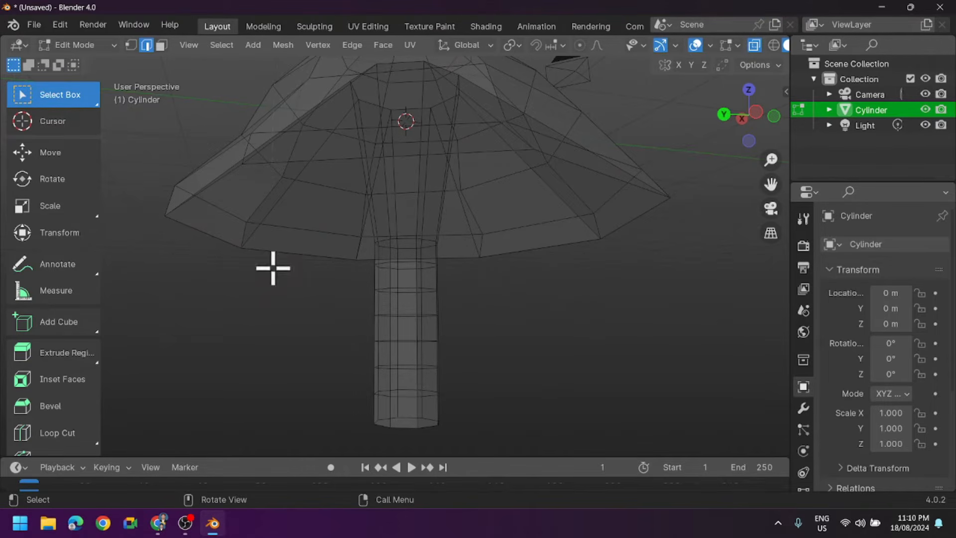
{"action": "left_click", "coordinate": [723, 115]}
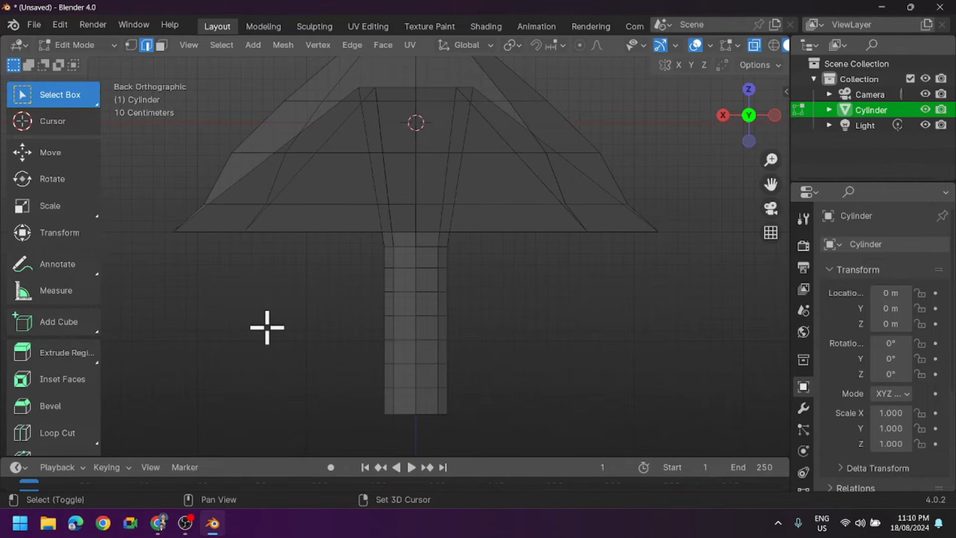
- Move the stem's second new edge loop from the top down along Z by about 0.014 m
{"action": "left_click", "coordinate": [408, 291], "text": "alt"}
{"action": "middle_click_drag", "start_coordinate": [533, 341], "coordinate": [560, 333]}
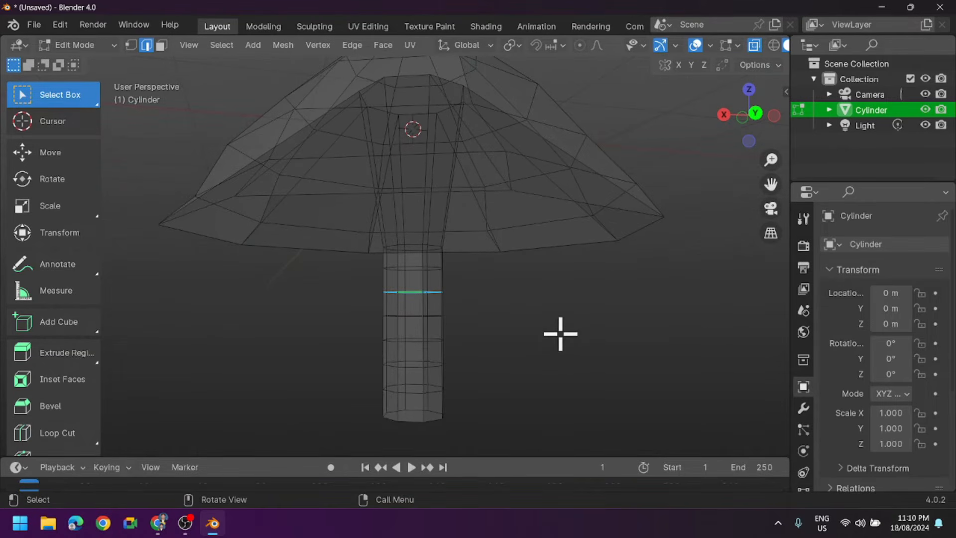
{"action": "left_click", "coordinate": [81, 154]}
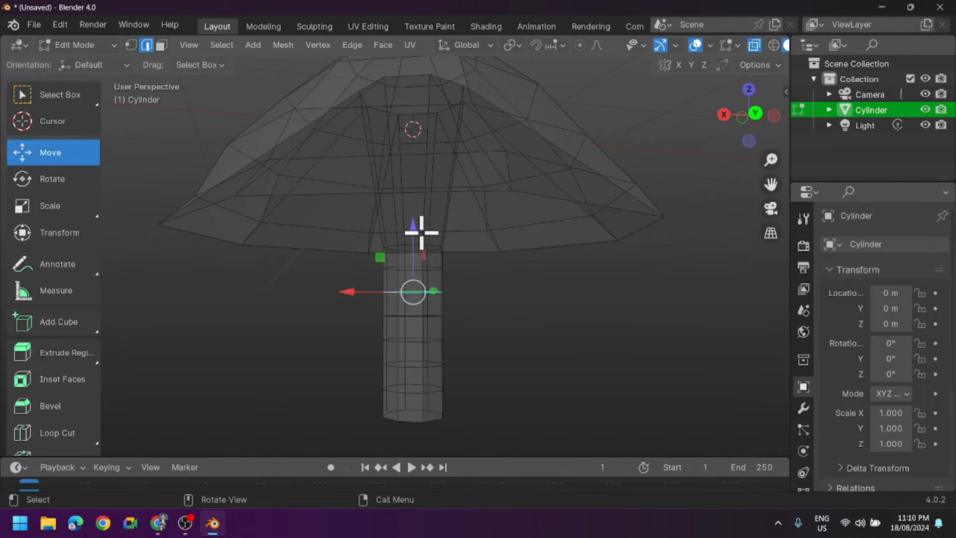
{"action": "left_click_drag", "start_coordinate": [411, 224], "coordinate": [410, 229]}
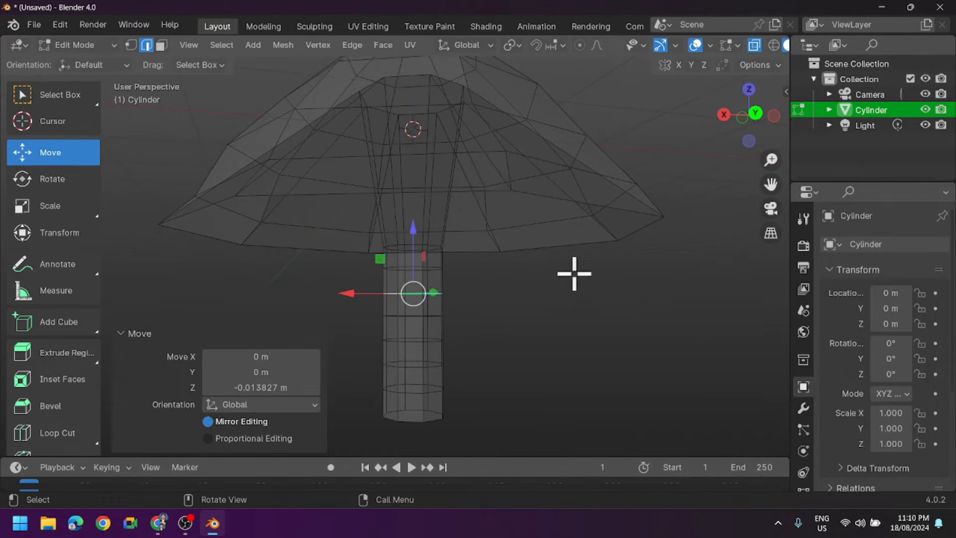
{"action": "left_click", "coordinate": [71, 188]}
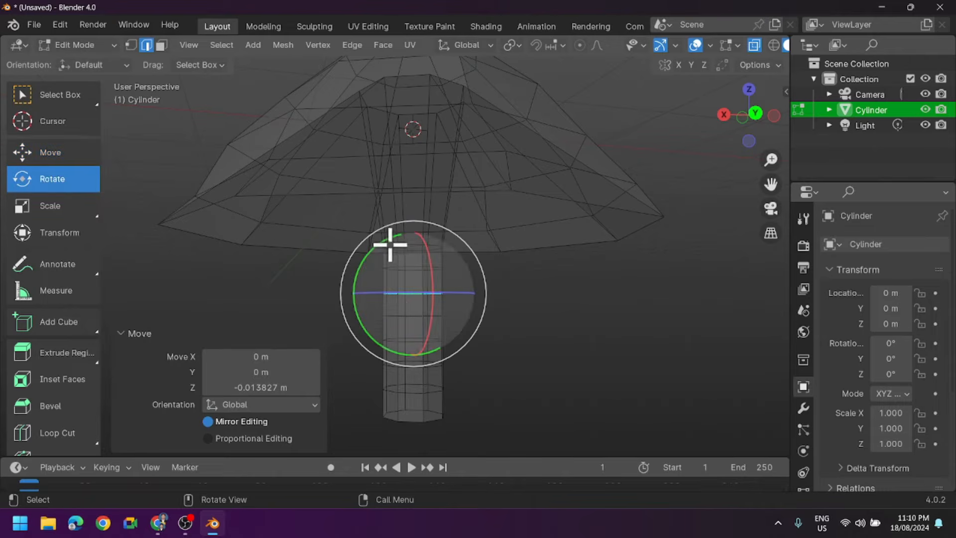
{"action": "left_click_drag", "start_coordinate": [384, 241], "coordinate": [373, 253]}
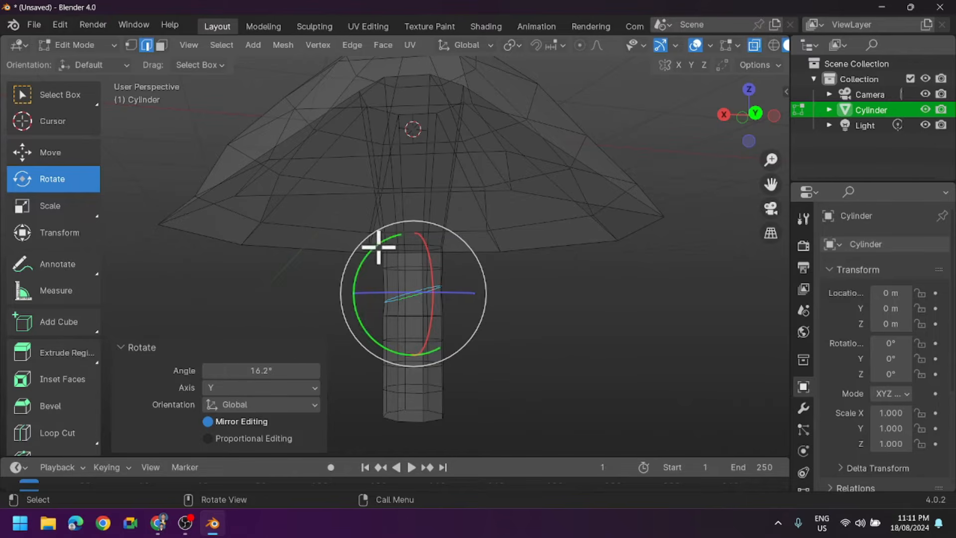
{"action": "key", "text": "ctrl+z"}
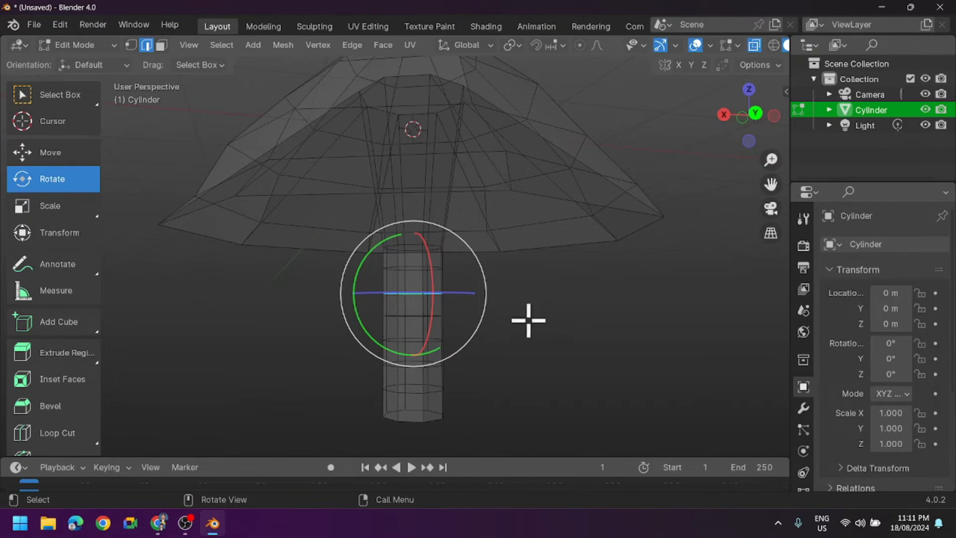
- In the back orthographic view, rotate the stem's second new edge loop about 17° around the Y axis, and clear the selection
{"action": "middle_click_drag", "start_coordinate": [627, 345], "coordinate": [591, 356]}
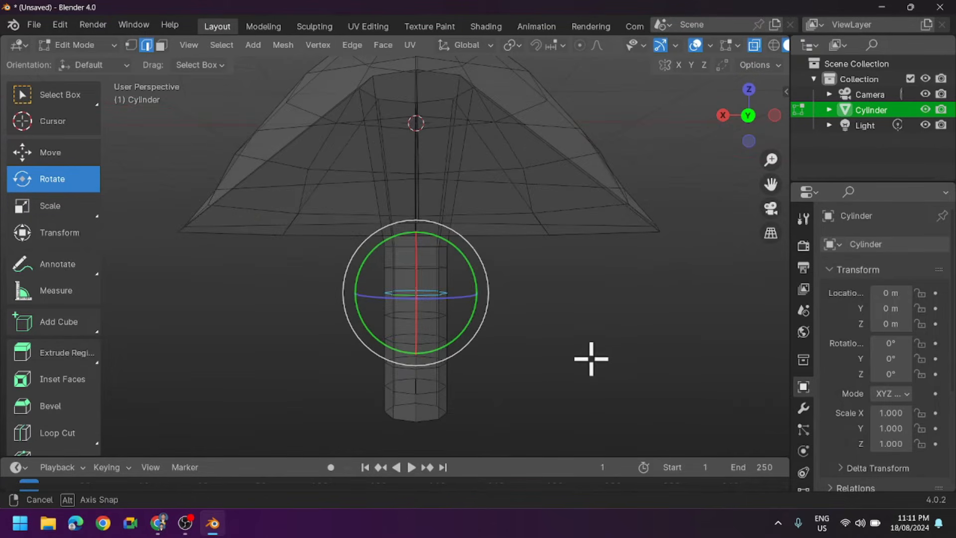
{"action": "left_click", "coordinate": [749, 115]}
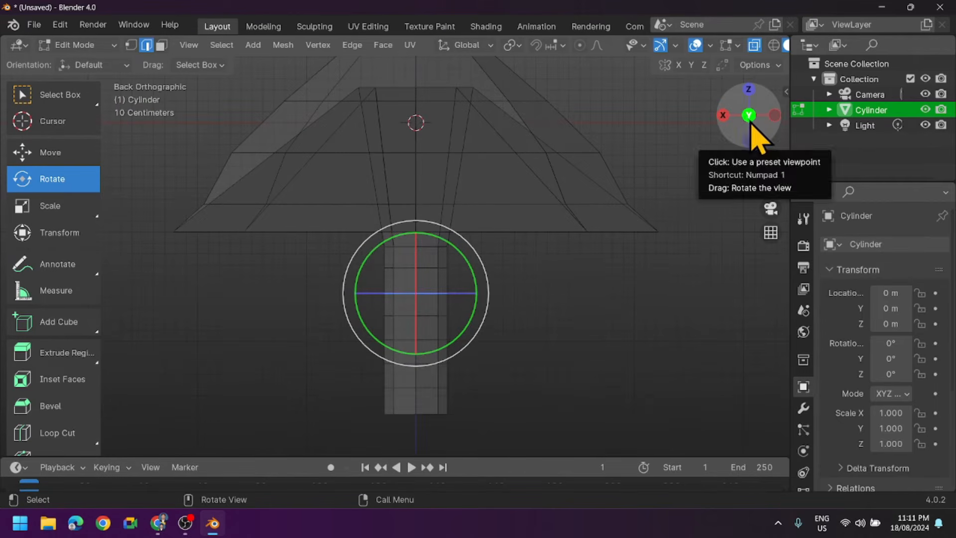
{"action": "left_click_drag", "start_coordinate": [395, 238], "coordinate": [392, 239]}
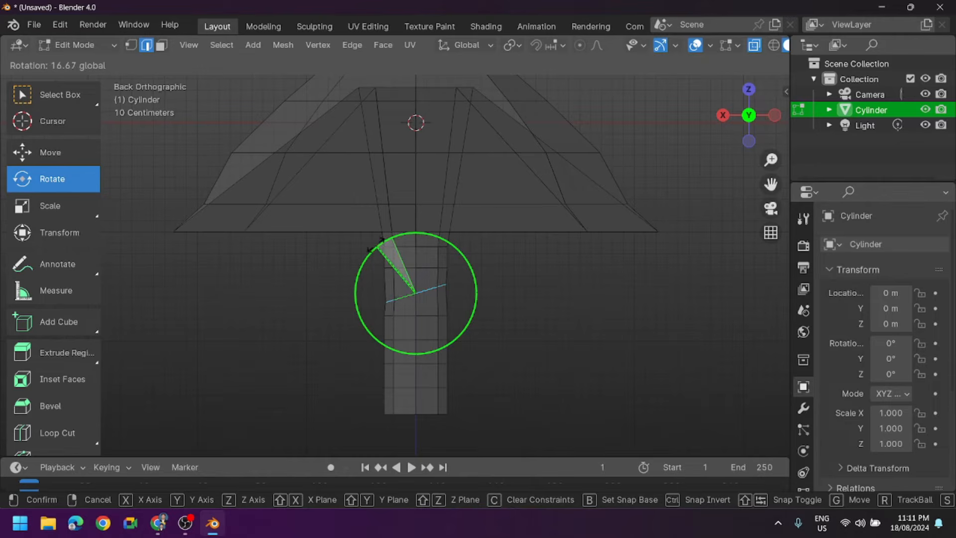
{"action": "left_click_drag", "start_coordinate": [369, 249], "coordinate": [375, 249]}
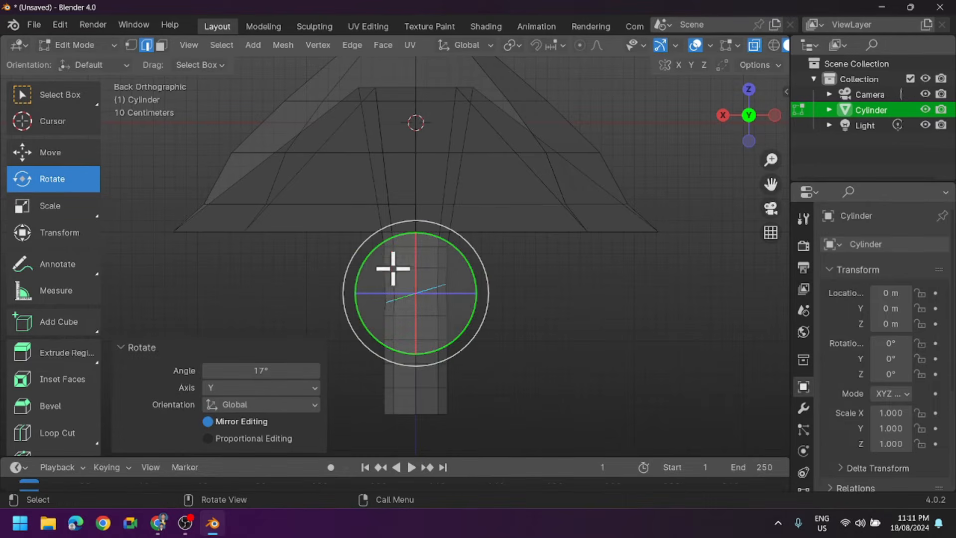
{"action": "left_click", "coordinate": [557, 332]}
- Move the stem's third new edge loop about -0.128 m along X, rotate it about 20.3° around Y, and clear the selection
{"action": "key", "text": "shift"}
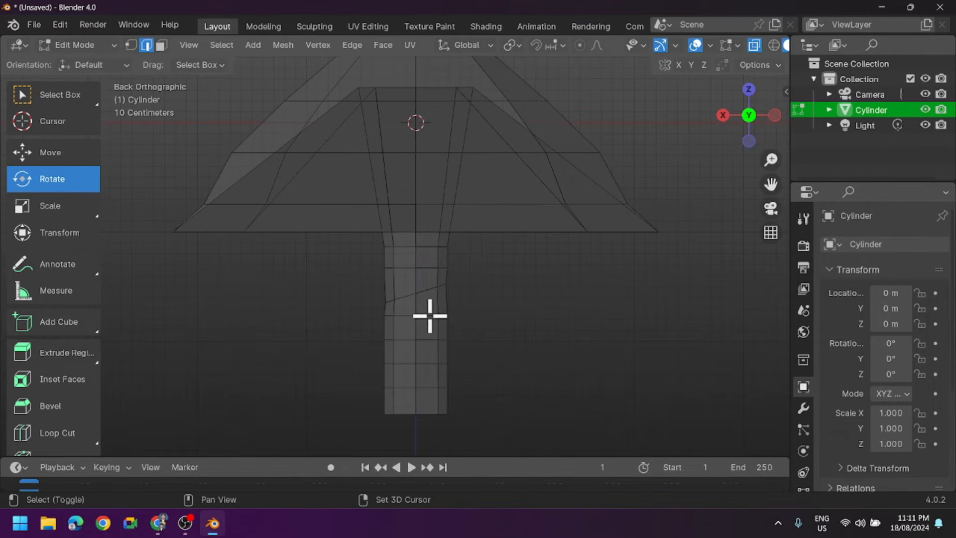
{"action": "key", "text": "alt"}
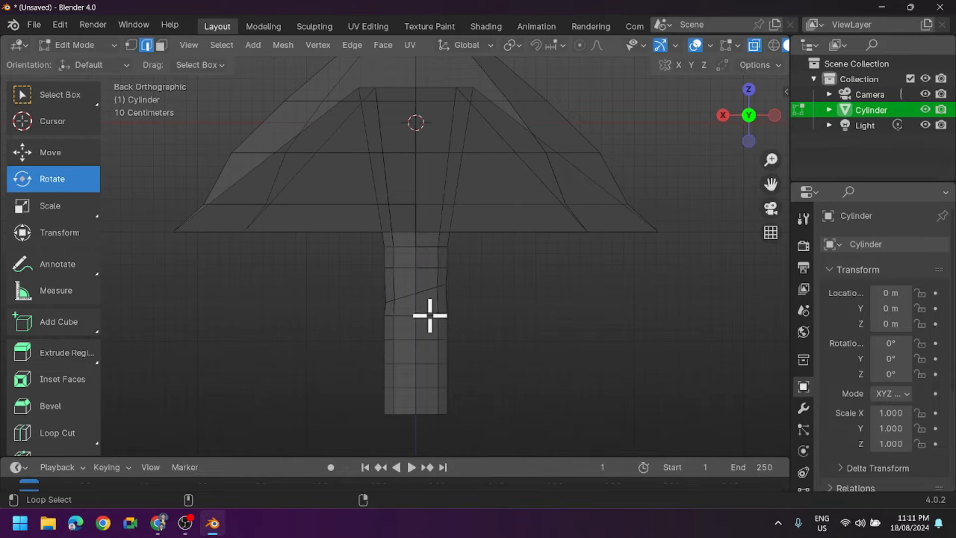
{"action": "left_click", "coordinate": [430, 315], "text": "alt"}
{"action": "left_click", "coordinate": [55, 152]}
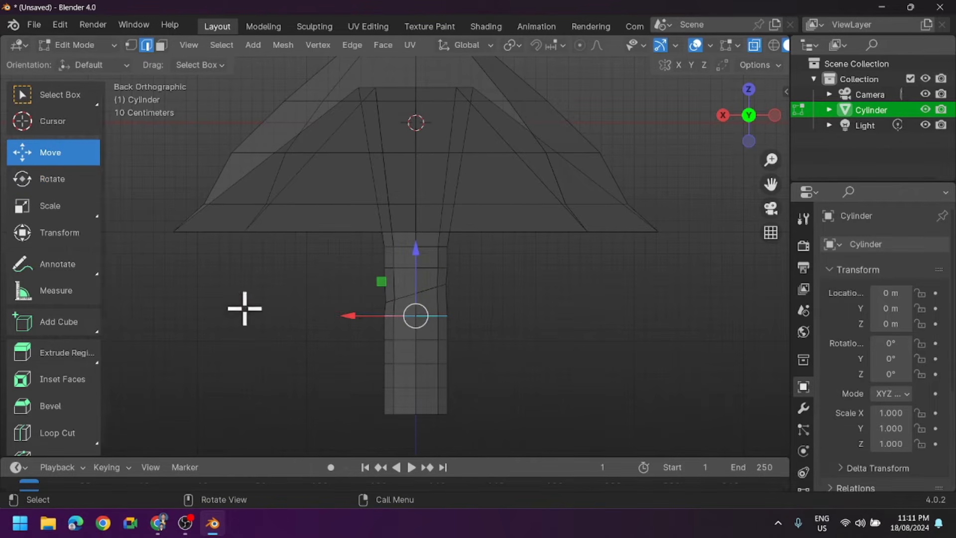
{"action": "left_click_drag", "start_coordinate": [351, 315], "coordinate": [367, 318]}
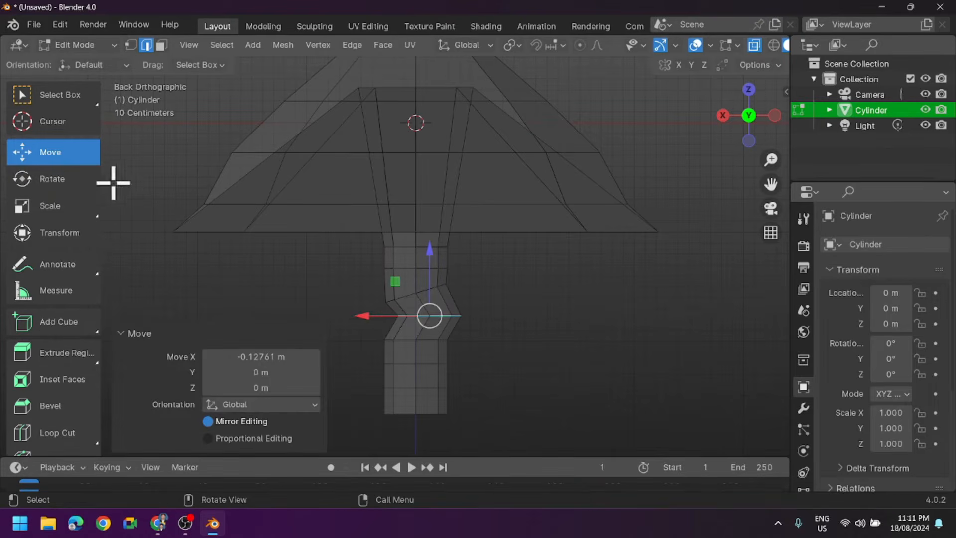
{"action": "left_click", "coordinate": [56, 184]}
{"action": "left_click_drag", "start_coordinate": [400, 262], "coordinate": [386, 273]}
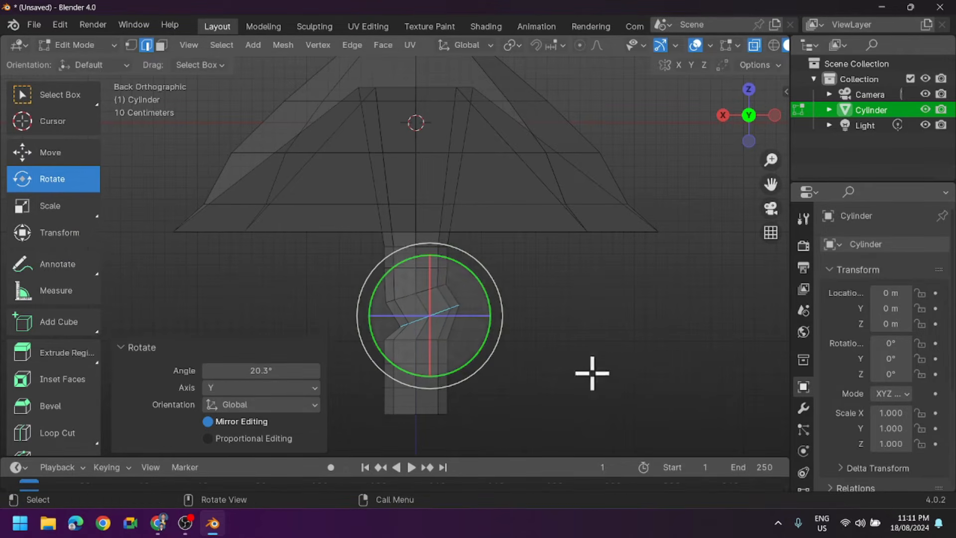
{"action": "left_click", "coordinate": [640, 369]}
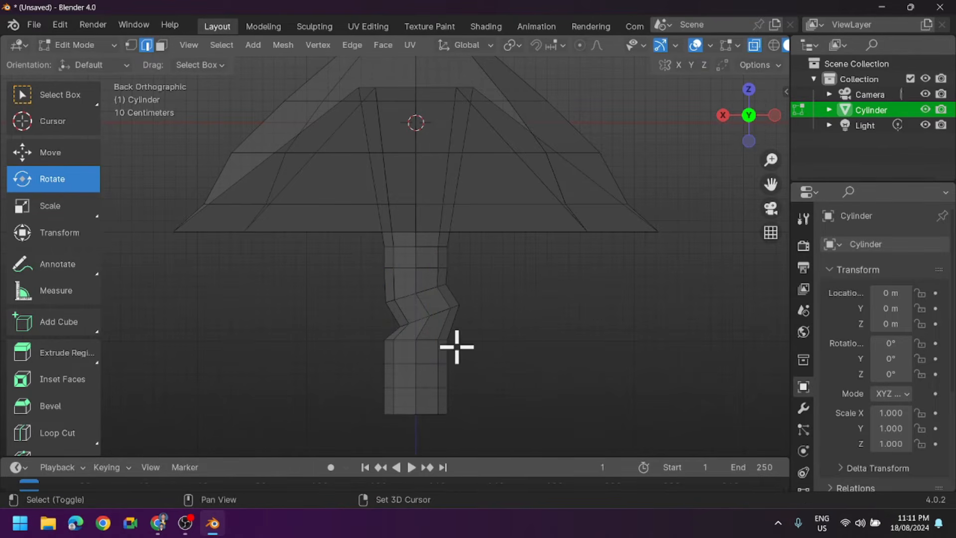
- Move the stem's fourth new edge loop about -0.264 m along X and rotate it about 25.6° around Y
{"action": "left_click", "coordinate": [433, 341], "text": "alt"}
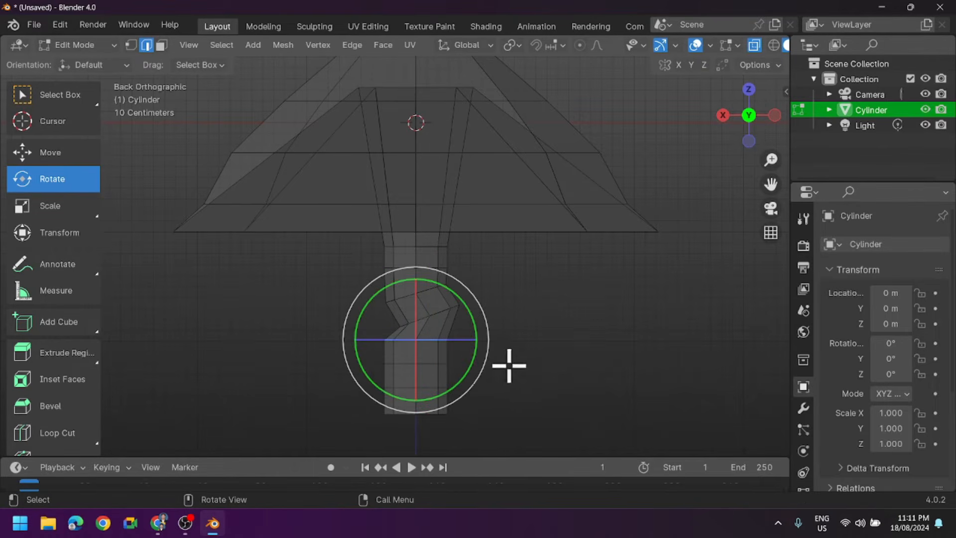
{"action": "left_click", "coordinate": [56, 153]}
{"action": "left_click_drag", "start_coordinate": [354, 340], "coordinate": [386, 349]}
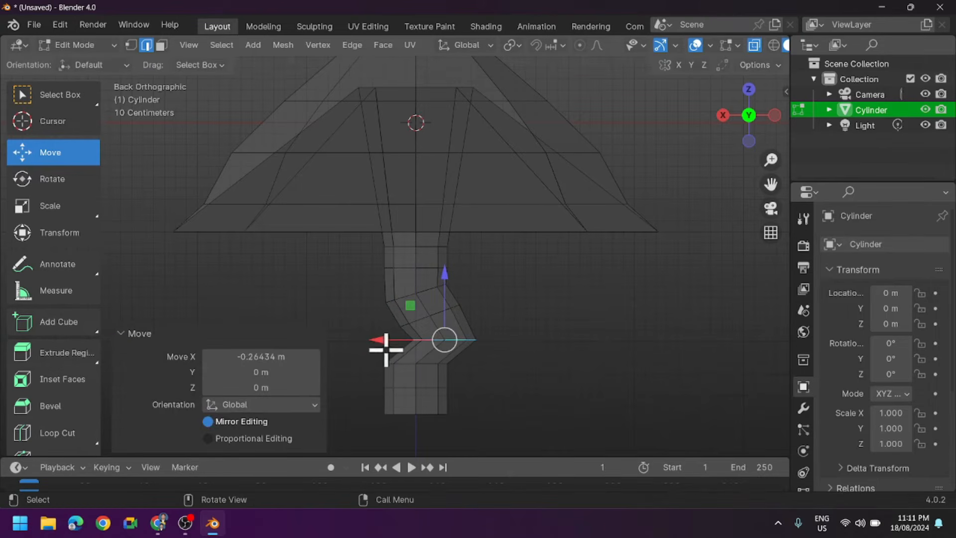
{"action": "left_click", "coordinate": [45, 182]}
{"action": "left_click_drag", "start_coordinate": [412, 287], "coordinate": [397, 305]}
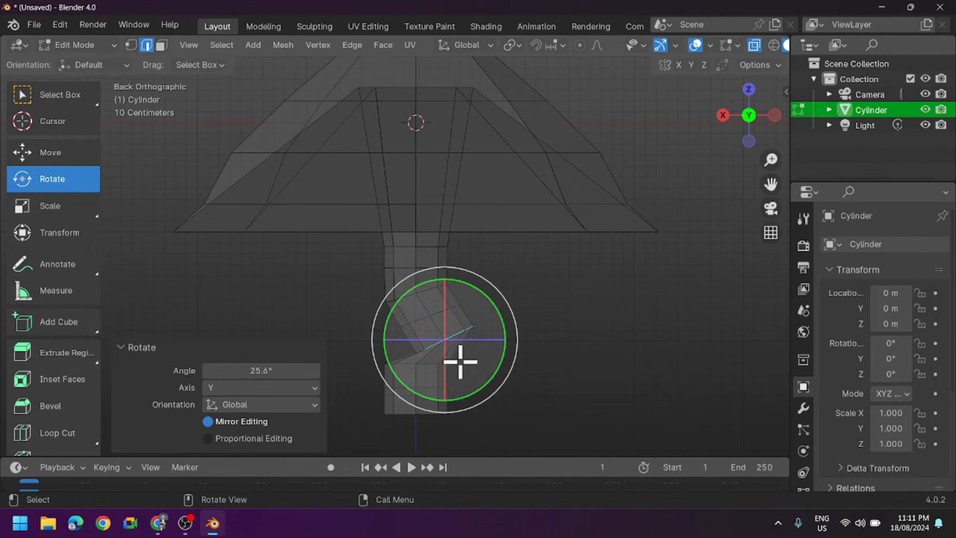
{"action": "left_click", "coordinate": [60, 155]}
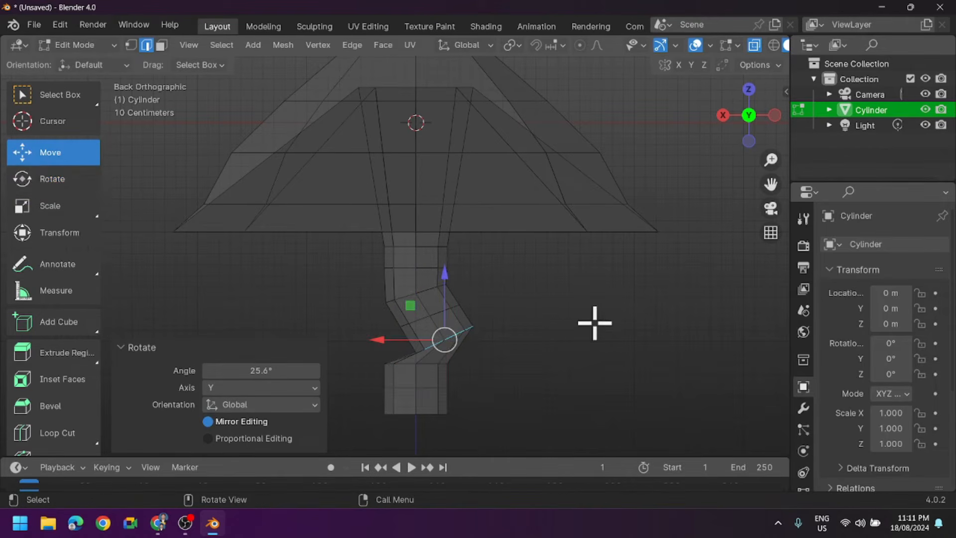
- Move the stem's fifth new edge loop about -0.515 m along X, rotate it about 25° around Y, and clear the selection
{"action": "left_click", "coordinate": [574, 336]}
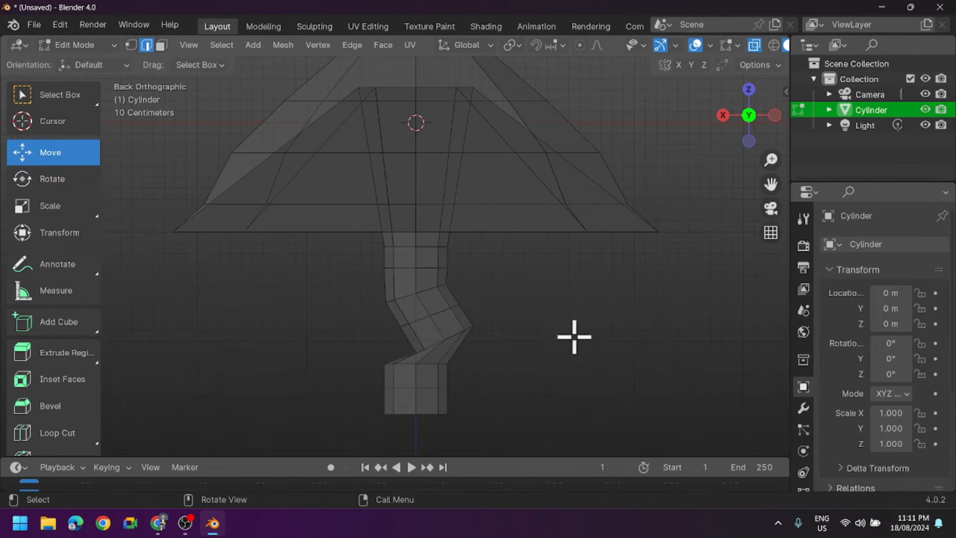
{"action": "left_click", "coordinate": [432, 364], "text": "alt"}
{"action": "left_click_drag", "start_coordinate": [359, 363], "coordinate": [417, 373]}
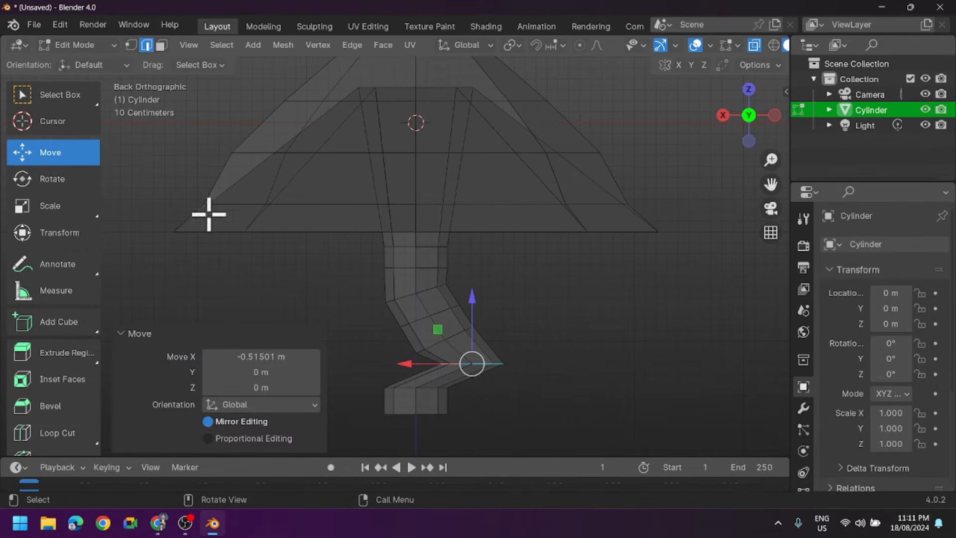
{"action": "left_click", "coordinate": [62, 178]}
{"action": "left_click_drag", "start_coordinate": [466, 315], "coordinate": [429, 323]}
{"action": "key", "text": "ctrl+z"}
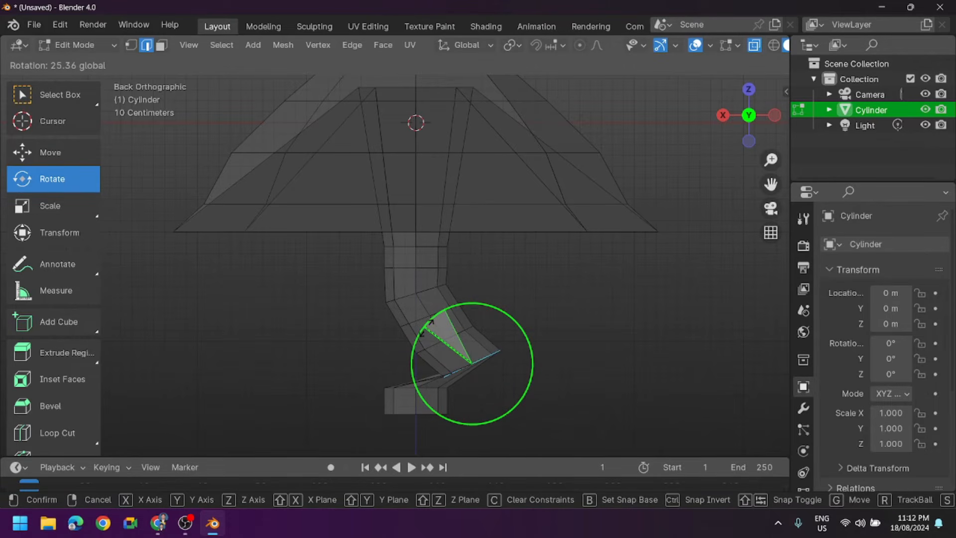
{"action": "left_click_drag", "start_coordinate": [451, 341], "coordinate": [454, 342]}
{"action": "left_click", "coordinate": [617, 385]}
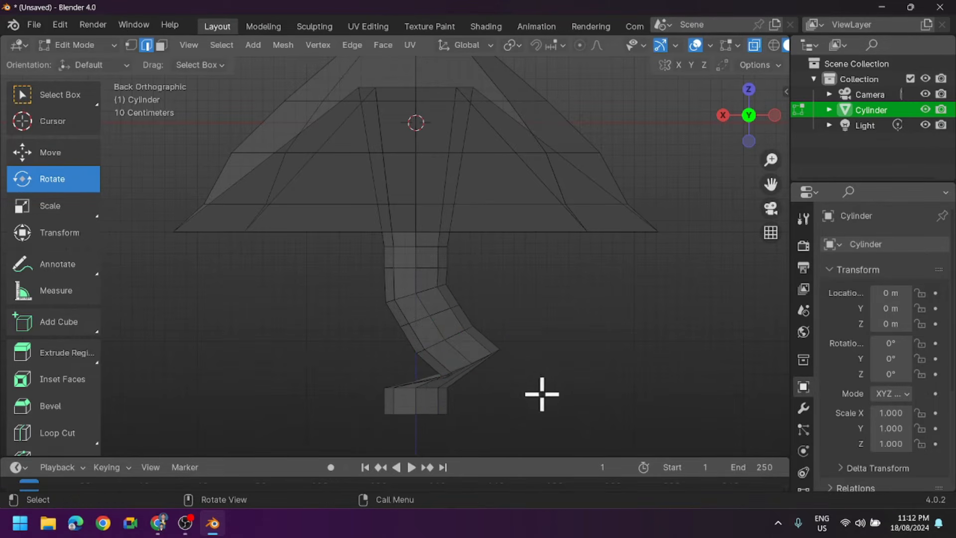
- Move the stem's sixth new edge loop about -0.684 m along X and rotate it about 43.6° around Y
{"action": "left_click", "coordinate": [427, 387], "text": "alt"}
{"action": "left_click", "coordinate": [50, 152]}
{"action": "left_click_drag", "start_coordinate": [342, 392], "coordinate": [420, 404]}
{"action": "left_click", "coordinate": [70, 185]}
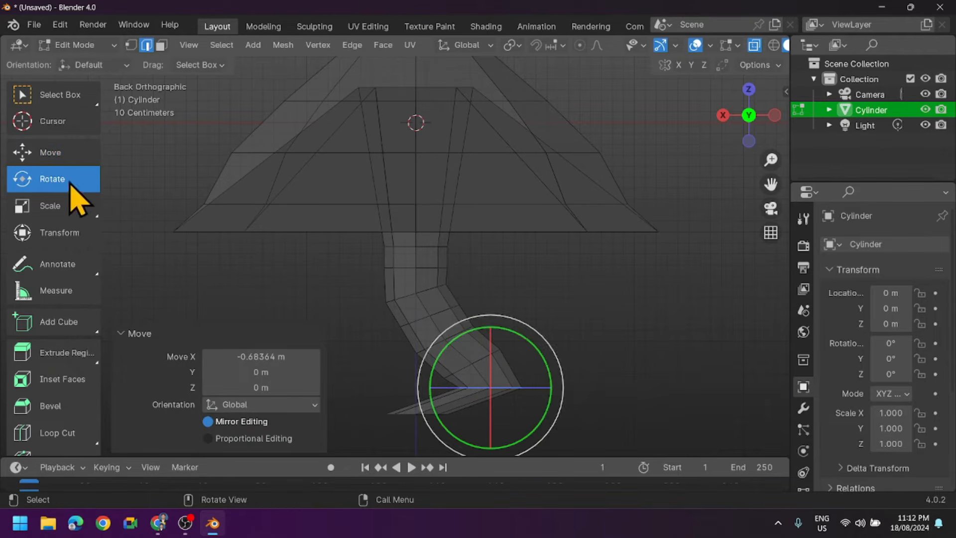
{"action": "left_click_drag", "start_coordinate": [476, 332], "coordinate": [437, 358]}
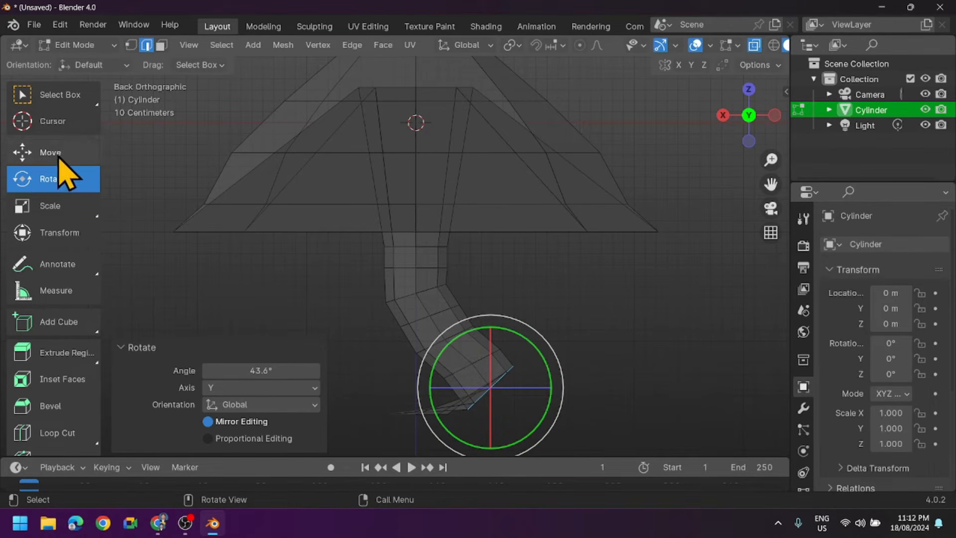
{"action": "left_click", "coordinate": [57, 97]}
{"action": "middle_click_drag", "start_coordinate": [531, 427], "coordinate": [543, 405]}
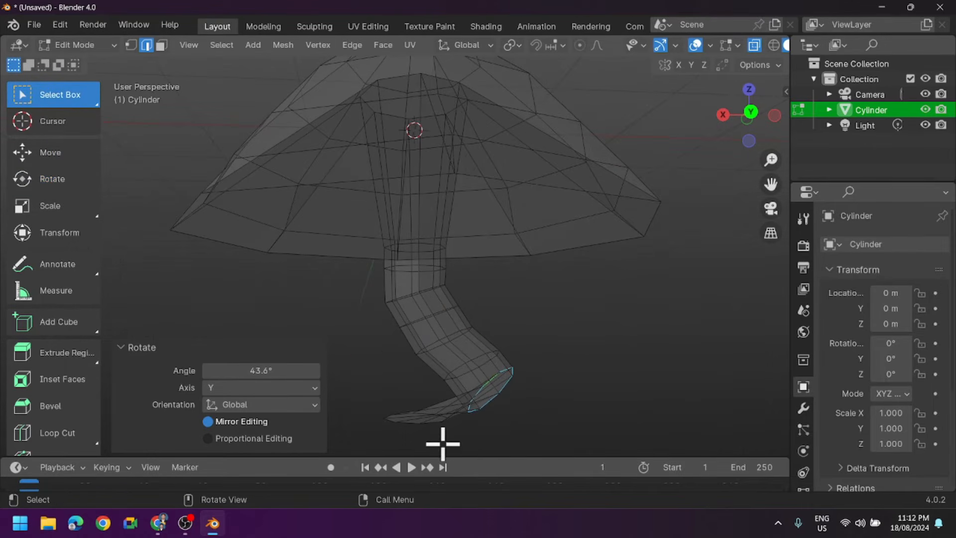
{"action": "left_click", "coordinate": [410, 422], "text": "alt+shift"}
{"action": "middle_click_drag", "start_coordinate": [477, 397], "coordinate": [487, 369]}
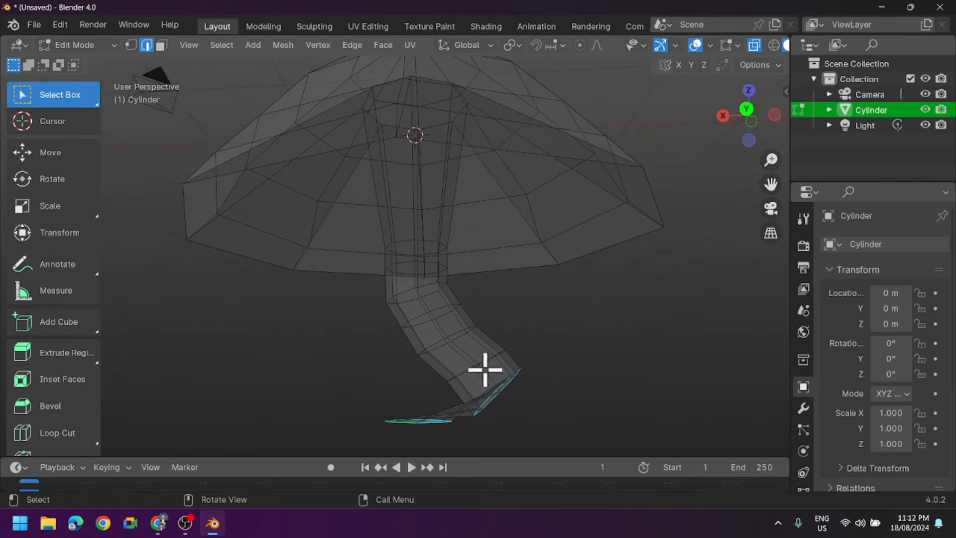
{"action": "left_click", "coordinate": [64, 161]}
{"action": "left_click_drag", "start_coordinate": [390, 408], "coordinate": [503, 406]}
{"action": "key", "text": "ctrl+z"}
{"action": "left_click", "coordinate": [525, 426]}
- Select the stem's bottom ring and, in the back orthographic view, move it about -1.195 m along X
{"action": "middle_click_drag", "start_coordinate": [466, 437], "coordinate": [467, 360]}
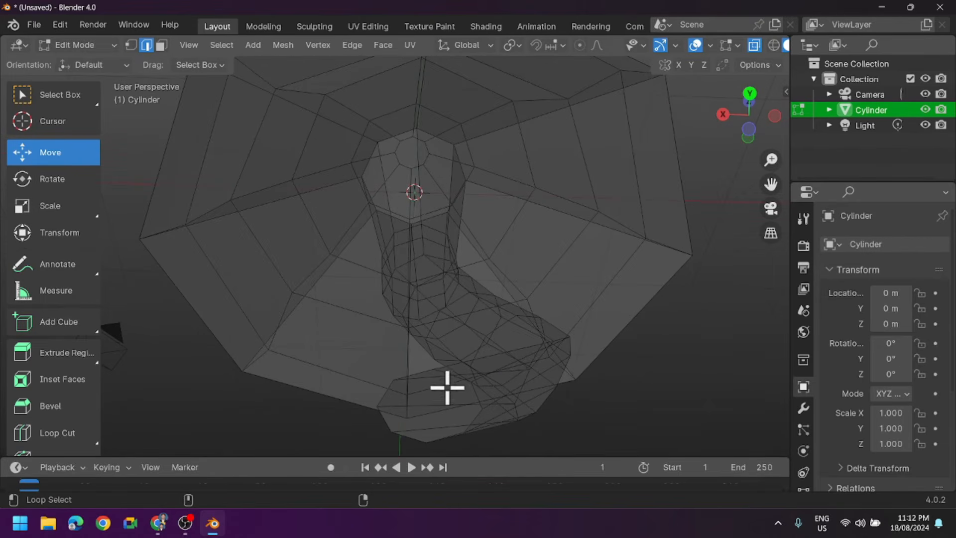
{"action": "left_click", "coordinate": [385, 390], "text": "alt"}
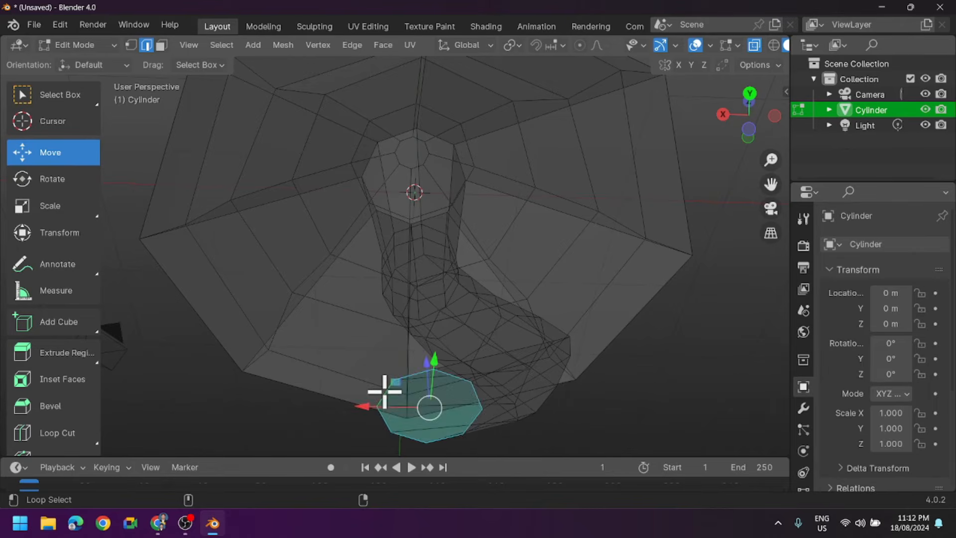
{"action": "middle_click_drag", "start_coordinate": [592, 404], "coordinate": [602, 62]}
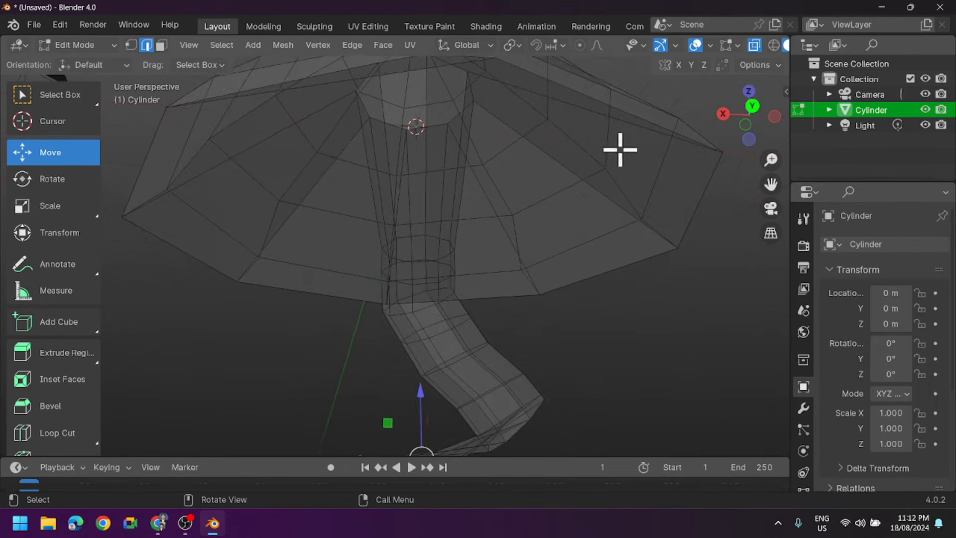
{"action": "middle_click_drag", "start_coordinate": [619, 150], "coordinate": [559, 239]}
{"action": "middle_click_drag", "start_coordinate": [543, 297], "coordinate": [518, 298]}
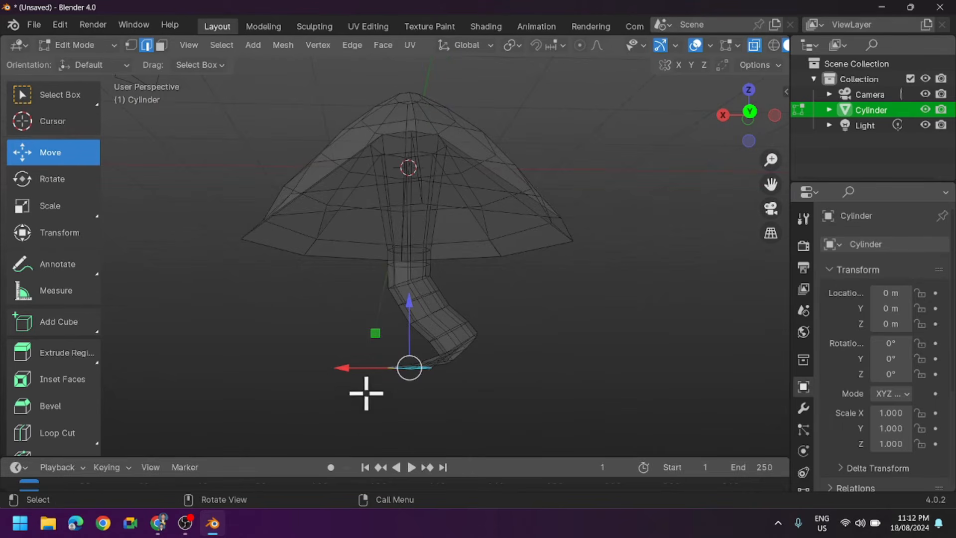
{"action": "left_click", "coordinate": [749, 113]}
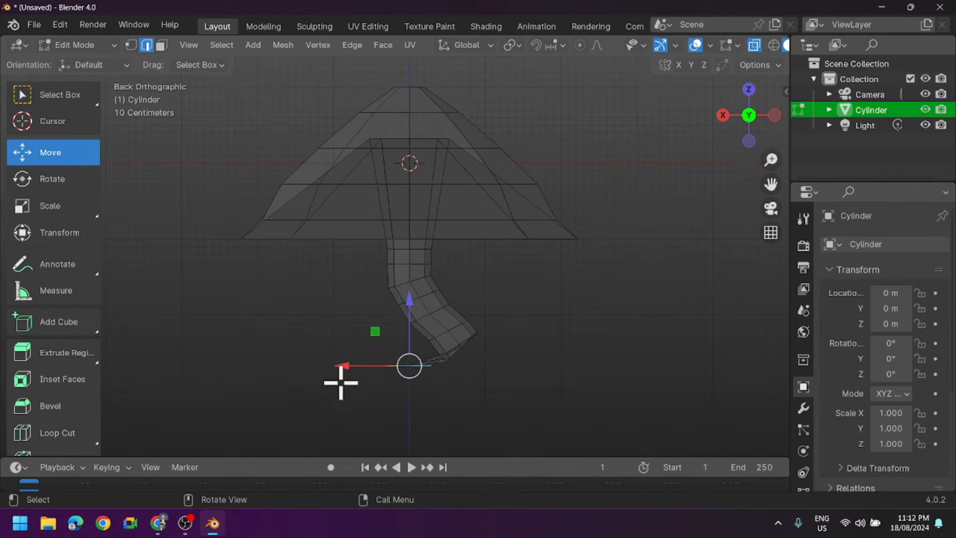
{"action": "left_click_drag", "start_coordinate": [348, 366], "coordinate": [440, 369]}
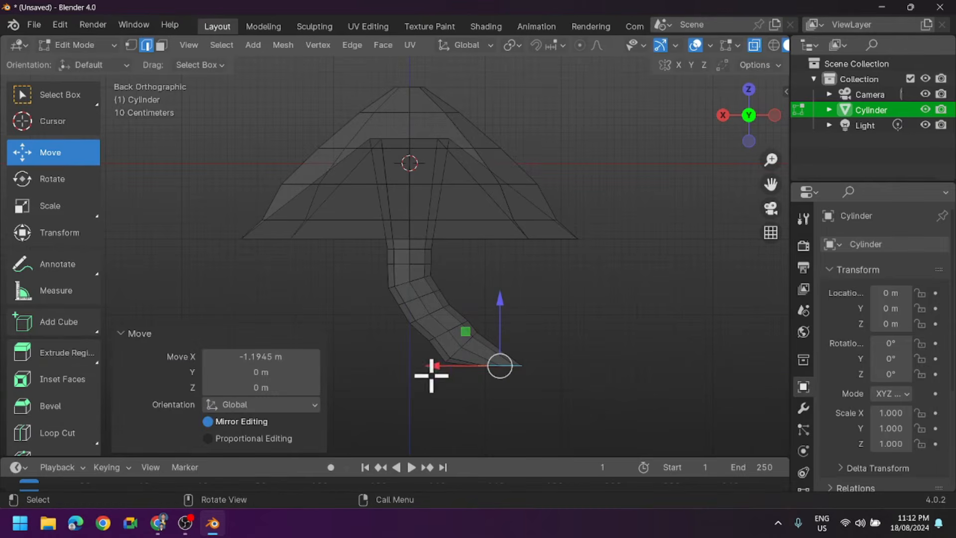
- Rotate the stem's bottom ring around the Y axis to follow the stem's curve, and clear the selection
{"action": "left_click", "coordinate": [74, 180]}
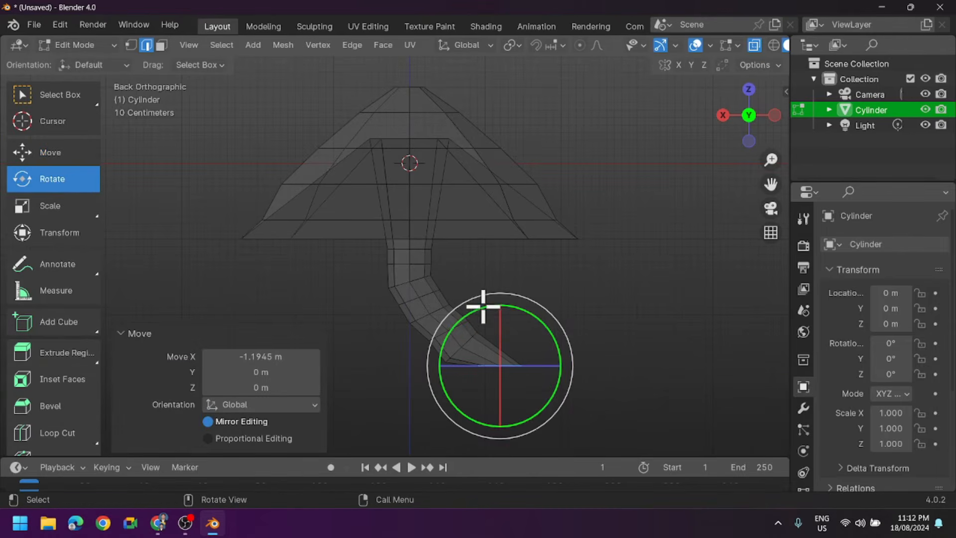
{"action": "left_click_drag", "start_coordinate": [481, 306], "coordinate": [518, 326]}
{"action": "left_click", "coordinate": [618, 307]}
- Turn off X-ray and, in the top orthographic view, rotate the cap's innermost edge loop around the tip about 21.4° around Z
{"action": "middle_click_drag", "start_coordinate": [619, 307], "coordinate": [564, 347]}
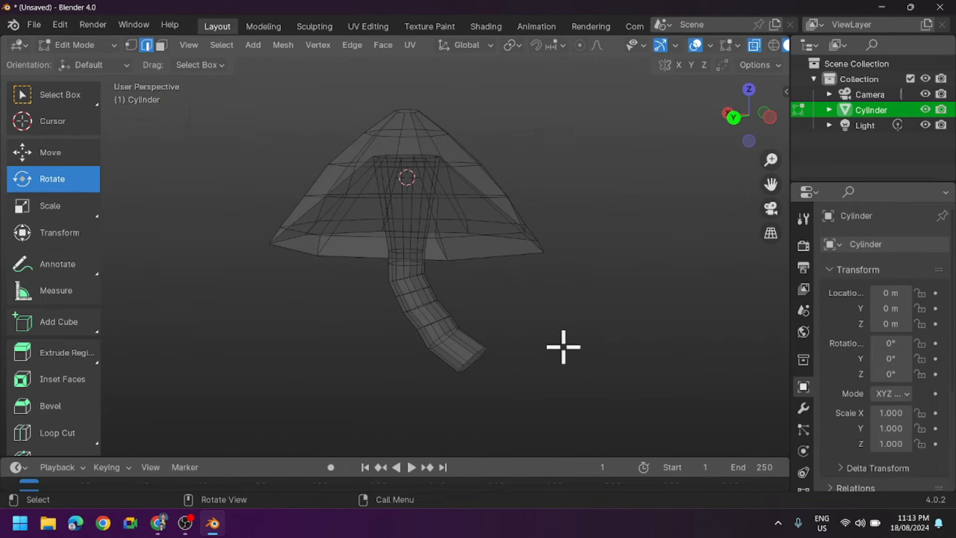
{"action": "key", "text": "alt+z"}
{"action": "mouse_move", "coordinate": [567, 335]}
{"action": "middle_mouse_down"}
{"action": "mouse_move", "coordinate": [274, 288]}
{"action": "mouse_move", "coordinate": [439, 237]}
{"action": "mouse_move", "coordinate": [531, 274]}
{"action": "mouse_move", "coordinate": [503, 318]}
{"action": "mouse_move", "coordinate": [504, 336]}
{"action": "mouse_move", "coordinate": [307, 328]}
{"action": "mouse_move", "coordinate": [592, 328]}
{"action": "mouse_move", "coordinate": [493, 318]}
{"action": "mouse_move", "coordinate": [393, 324]}
{"action": "mouse_move", "coordinate": [423, 280]}
{"action": "mouse_move", "coordinate": [442, 326]}
{"action": "middle_mouse_up"}
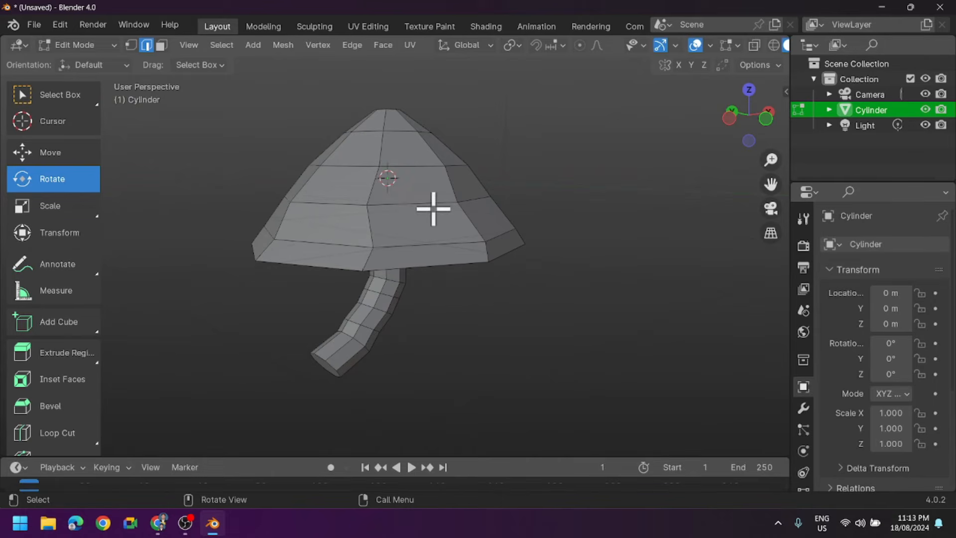
{"action": "left_click", "coordinate": [749, 90]}
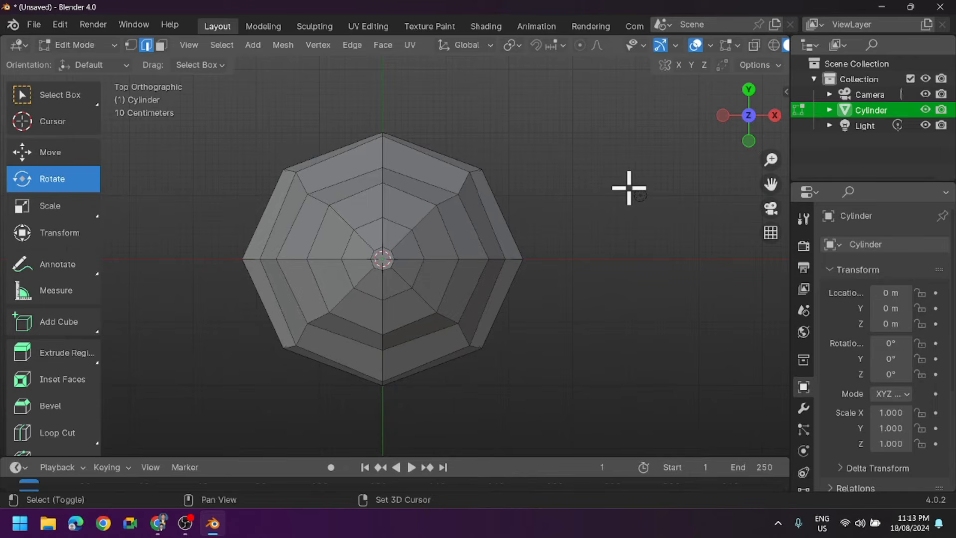
{"action": "left_click", "coordinate": [396, 225], "text": "alt"}
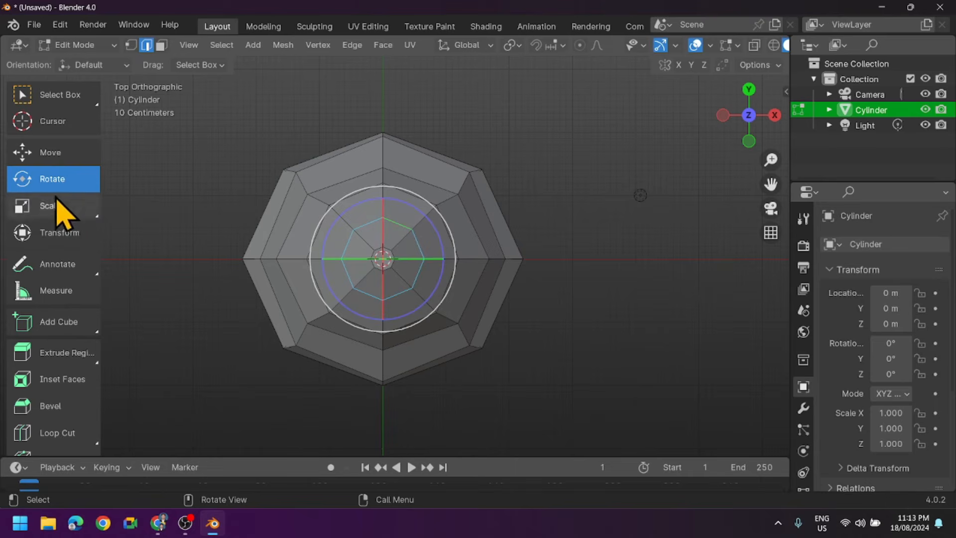
{"action": "left_click_drag", "start_coordinate": [352, 203], "coordinate": [332, 219]}
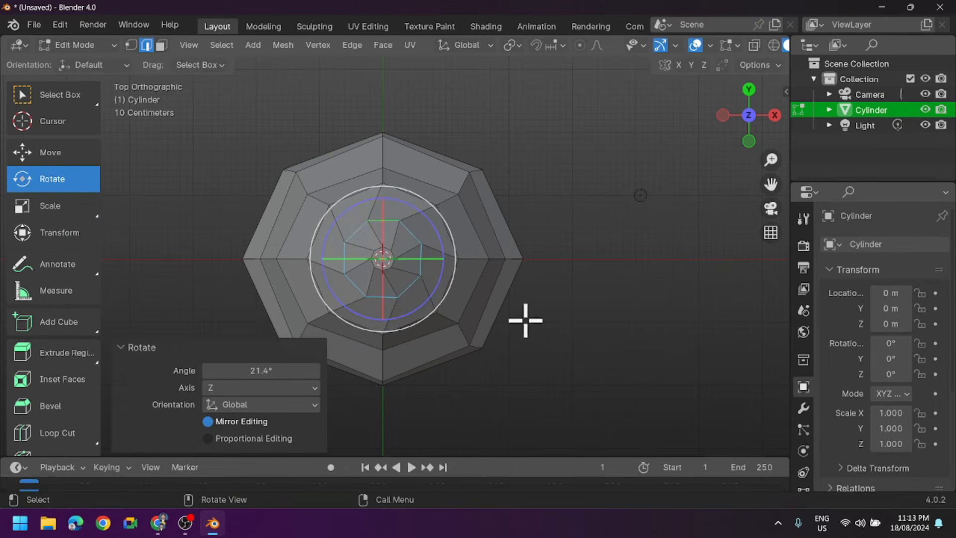
{"action": "left_click", "coordinate": [634, 210]}
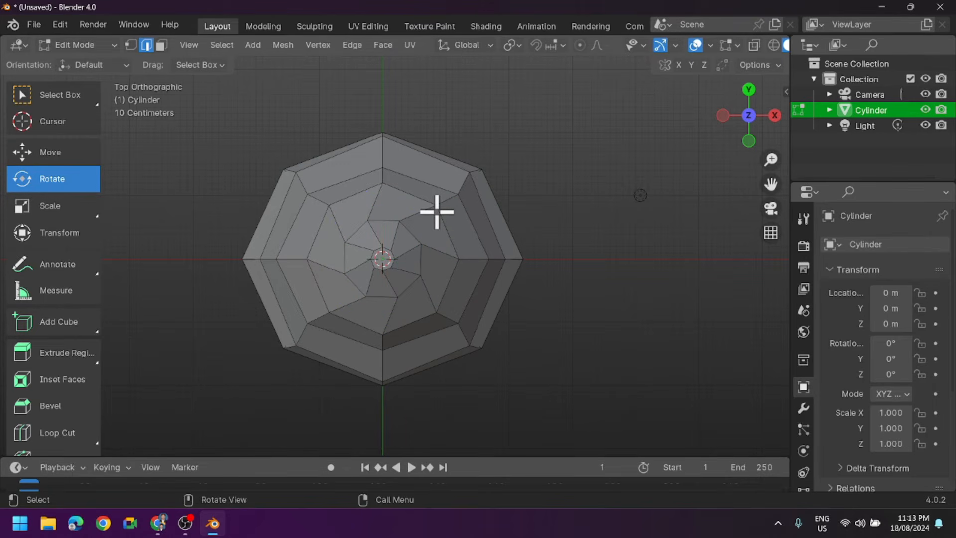
- Rotate the cap's second edge loop from the tip slightly clockwise around Z, and clear the selection
{"action": "left_click", "coordinate": [418, 199], "text": "alt"}
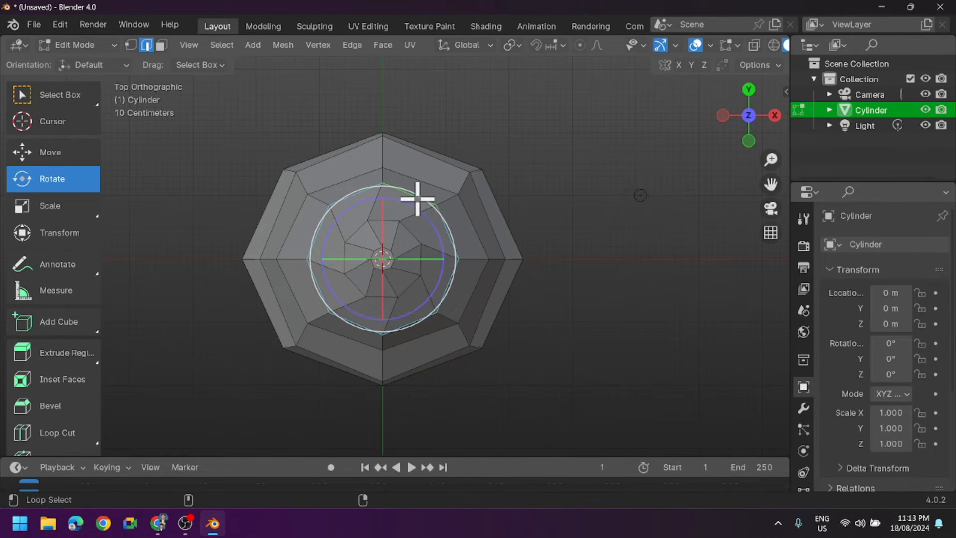
{"action": "left_click_drag", "start_coordinate": [422, 206], "coordinate": [428, 222]}
{"action": "left_click", "coordinate": [578, 216]}
{"action": "left_click", "coordinate": [437, 186]}
{"action": "left_click", "coordinate": [629, 193]}
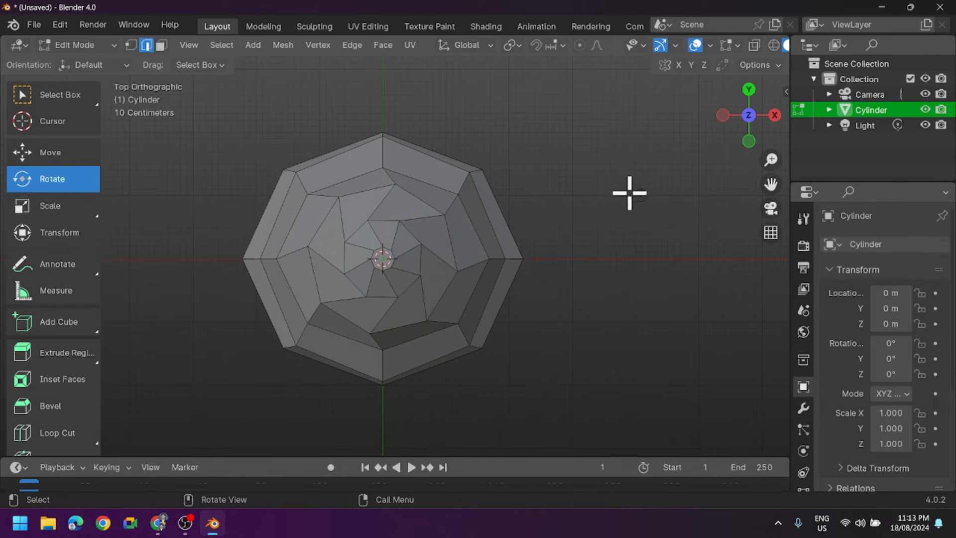
- Rotate the cap's third edge loop from the tip about 10.1° around Z, and clear the selection
{"action": "left_click", "coordinate": [470, 218], "text": "alt"}
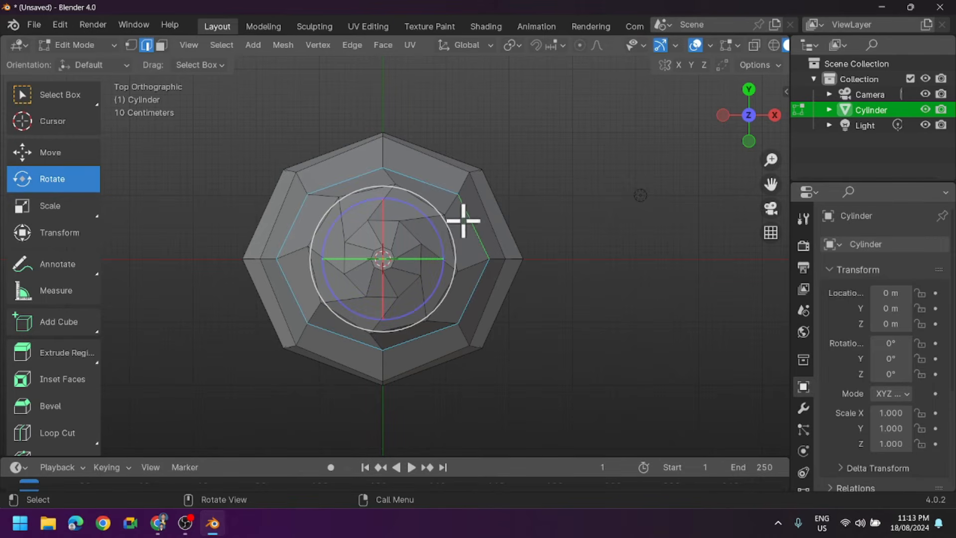
{"action": "left_click_drag", "start_coordinate": [438, 226], "coordinate": [432, 217]}
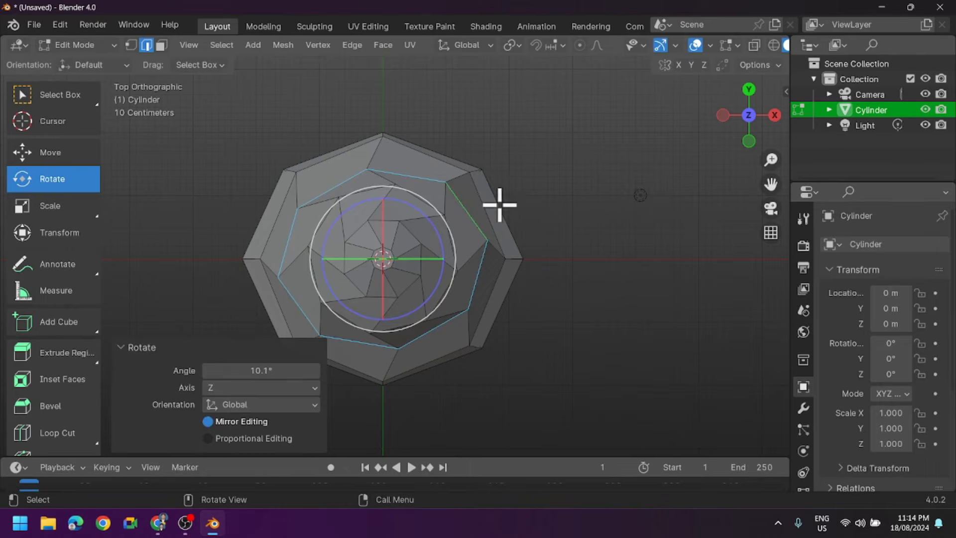
{"action": "left_click", "coordinate": [499, 204]}
{"action": "left_click", "coordinate": [636, 231]}
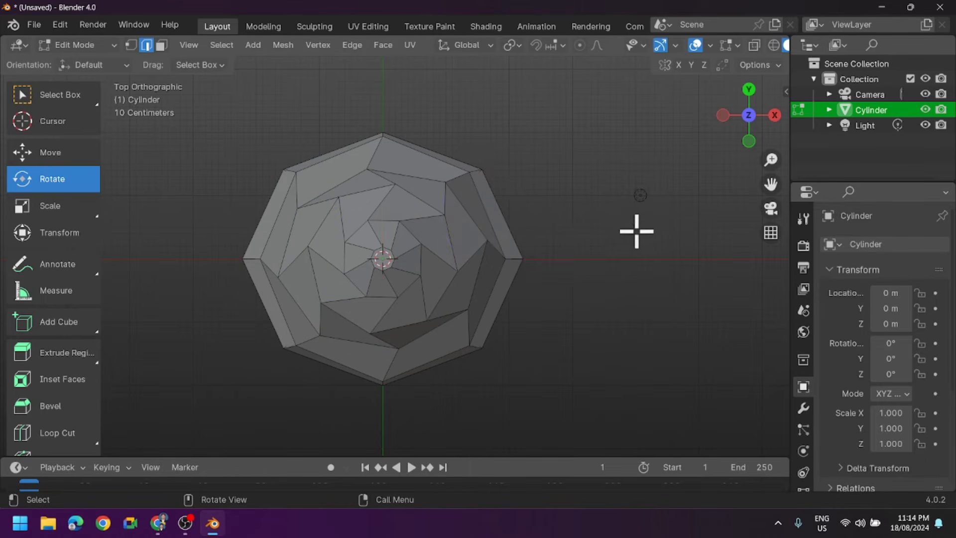
- Rotate the cap's fourth edge loop, just inside the rim, around the Z axis, and clear the selection
{"action": "left_click", "coordinate": [481, 204], "text": "alt"}
{"action": "left_click_drag", "start_coordinate": [388, 205], "coordinate": [418, 212]}
{"action": "key", "text": "ctrl+z"}
{"action": "left_click", "coordinate": [522, 200]}
- Select the whole mushroom mesh and triangulate its faces with the Beauty method for quads and n-gons
{"action": "middle_click_drag", "start_coordinate": [583, 243], "coordinate": [604, 219]}
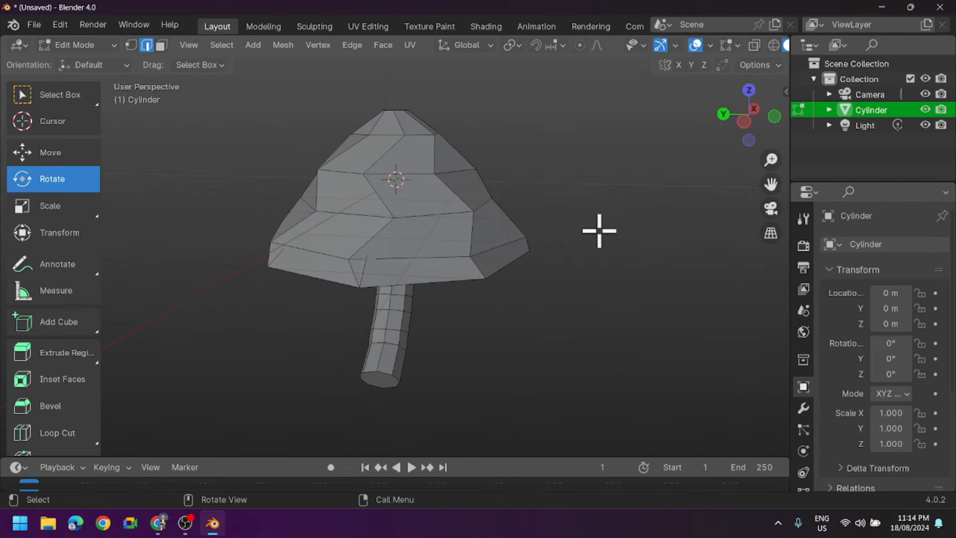
{"action": "key", "text": "a"}
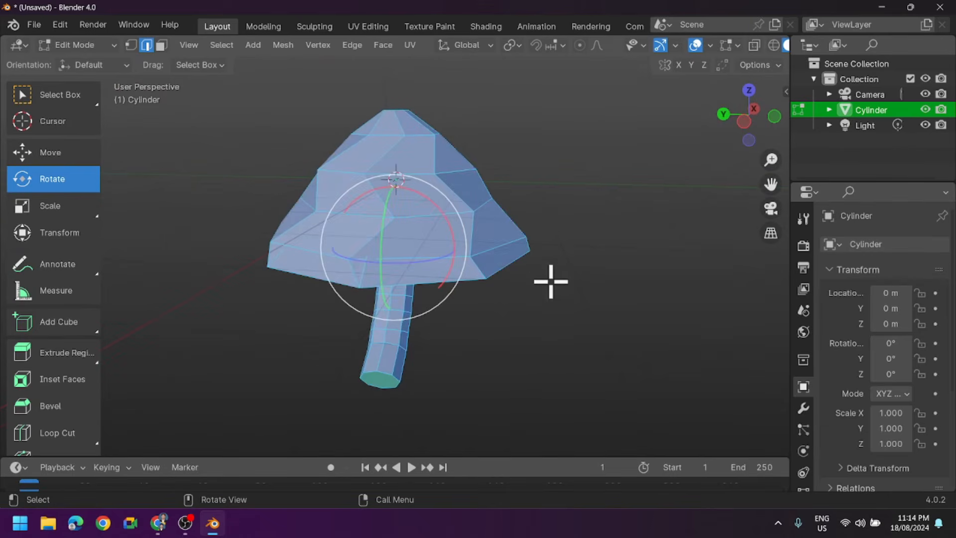
{"action": "left_click", "coordinate": [60, 96]}
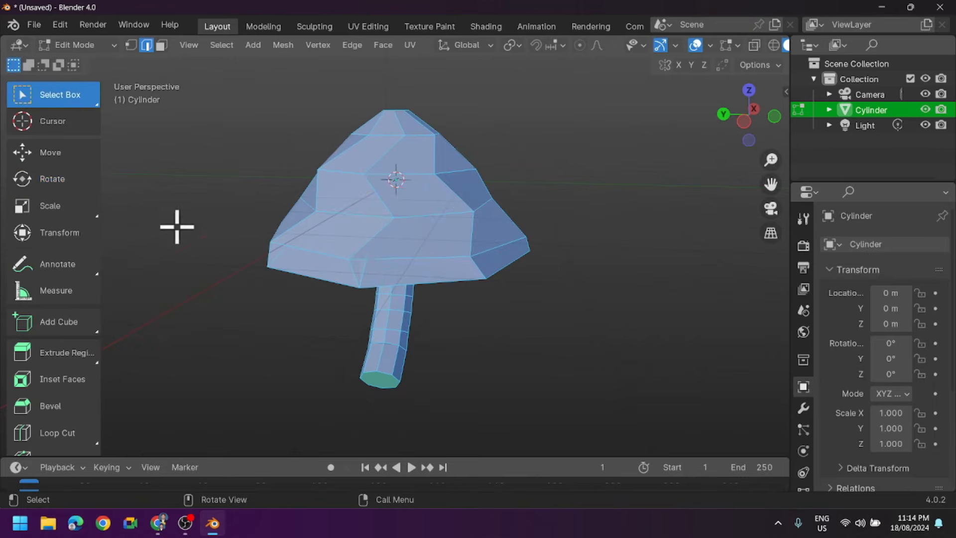
{"action": "middle_click_drag", "start_coordinate": [220, 264], "coordinate": [320, 279]}
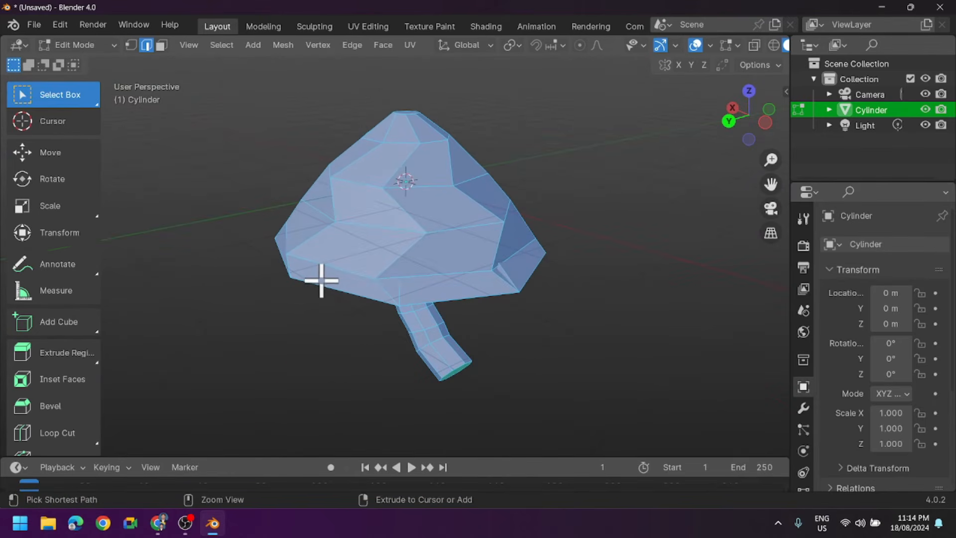
{"action": "key", "text": "ctrl+t"}
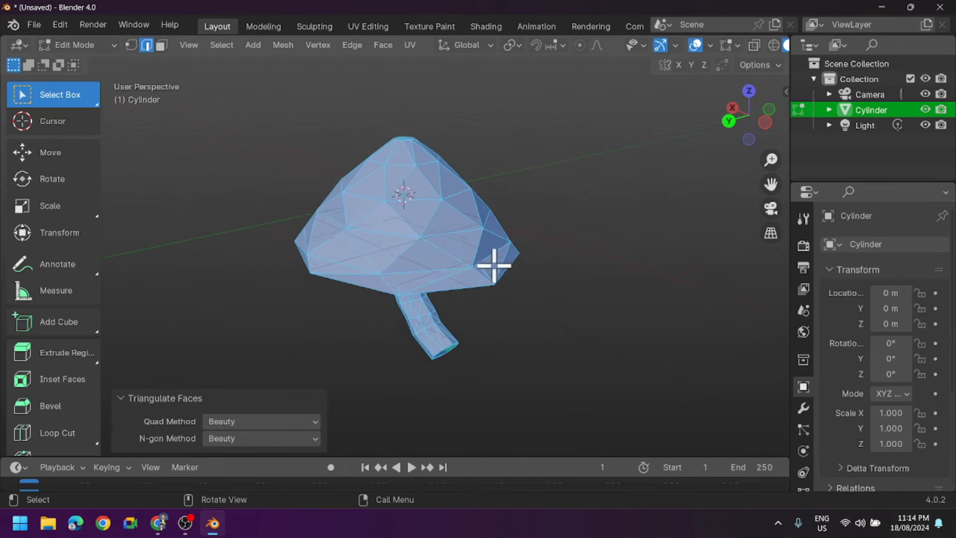
- Inspect the triangulated faces of the cap and stem from several sides
{"action": "scroll", "coordinate": [497, 269], "scroll_direction": "up", "scroll_amount": 1}
{"action": "scroll", "coordinate": [499, 271], "scroll_direction": "up", "scroll_amount": 3}
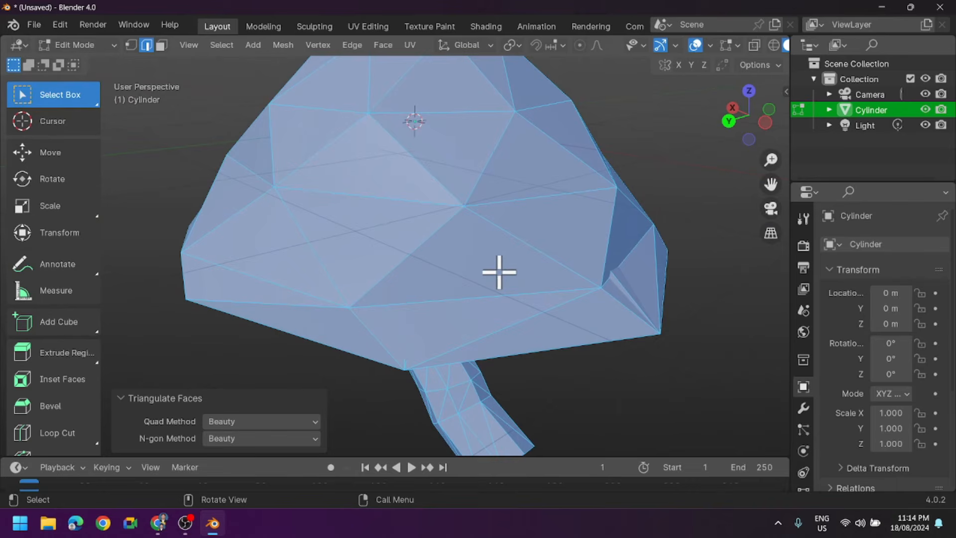
{"action": "left_click", "coordinate": [666, 235]}
{"action": "middle_click_drag", "start_coordinate": [663, 237], "coordinate": [463, 260]}
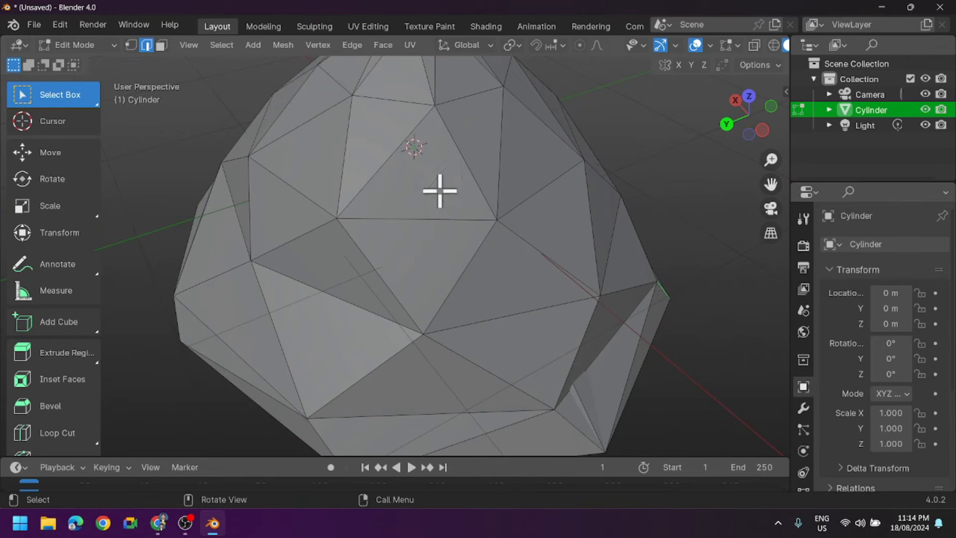
{"action": "middle_click_drag", "start_coordinate": [392, 228], "coordinate": [484, 178]}
{"action": "scroll", "coordinate": [478, 191], "scroll_direction": "down", "scroll_amount": 3}
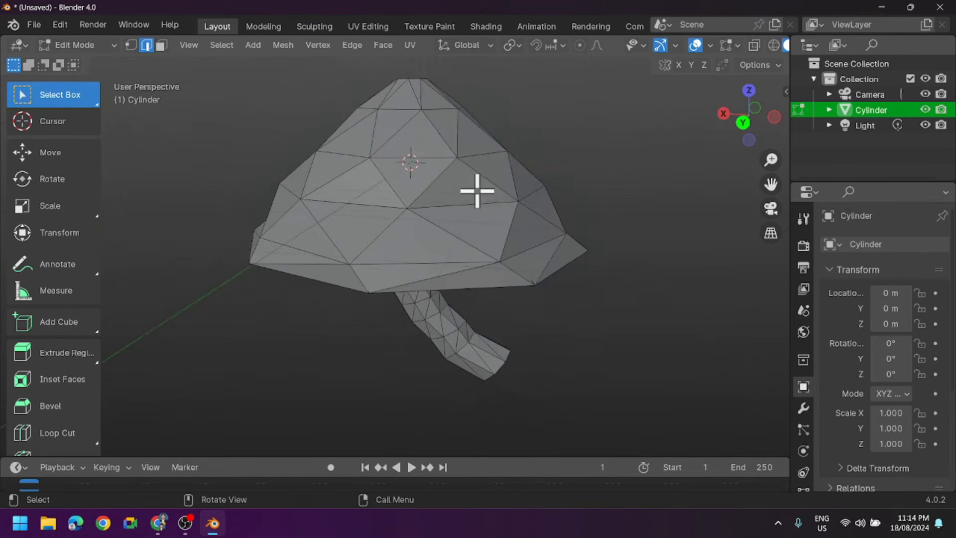
{"action": "middle_click_drag", "start_coordinate": [514, 269], "coordinate": [575, 249]}
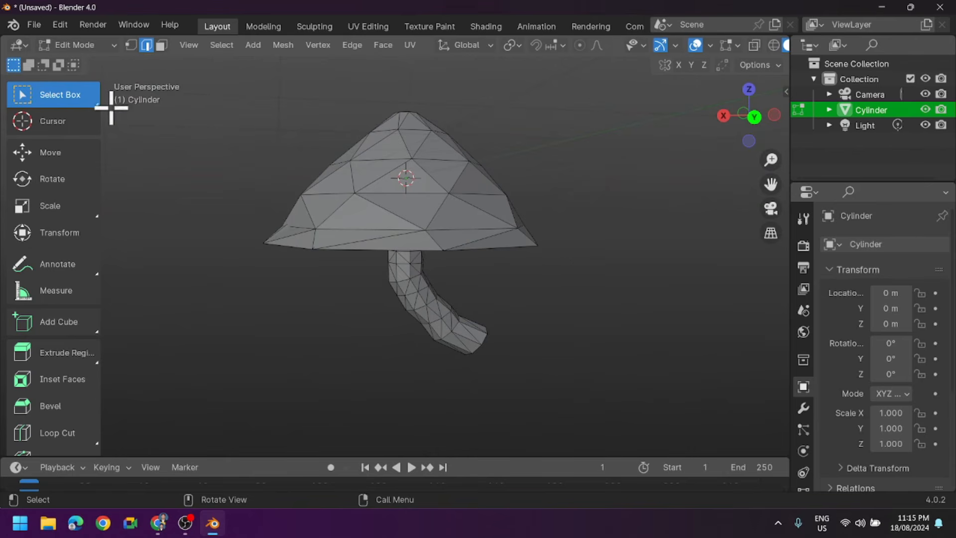
- Return the mushroom to Object Mode, deselect it, and check its faceted shape
{"action": "left_click", "coordinate": [88, 45]}
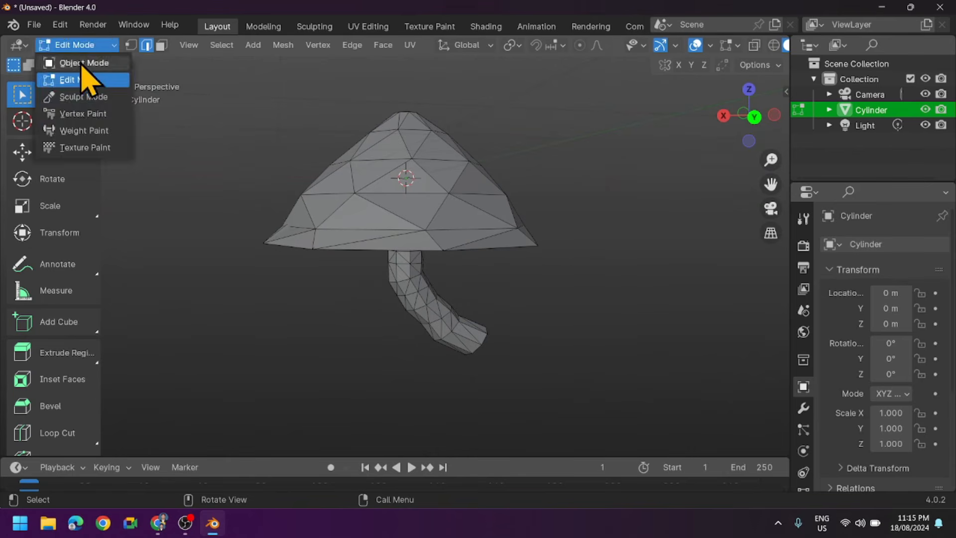
{"action": "left_click", "coordinate": [80, 62]}
{"action": "left_click", "coordinate": [573, 271]}
{"action": "mouse_move", "coordinate": [612, 299]}
{"action": "middle_mouse_down"}
{"action": "mouse_move", "coordinate": [320, 245]}
{"action": "mouse_move", "coordinate": [330, 186]}
{"action": "mouse_move", "coordinate": [450, 182]}
{"action": "mouse_move", "coordinate": [465, 226]}
{"action": "mouse_move", "coordinate": [366, 284]}
{"action": "mouse_move", "coordinate": [213, 273]}
{"action": "mouse_move", "coordinate": [525, 273]}
{"action": "mouse_move", "coordinate": [535, 287]}
{"action": "middle_mouse_up"}
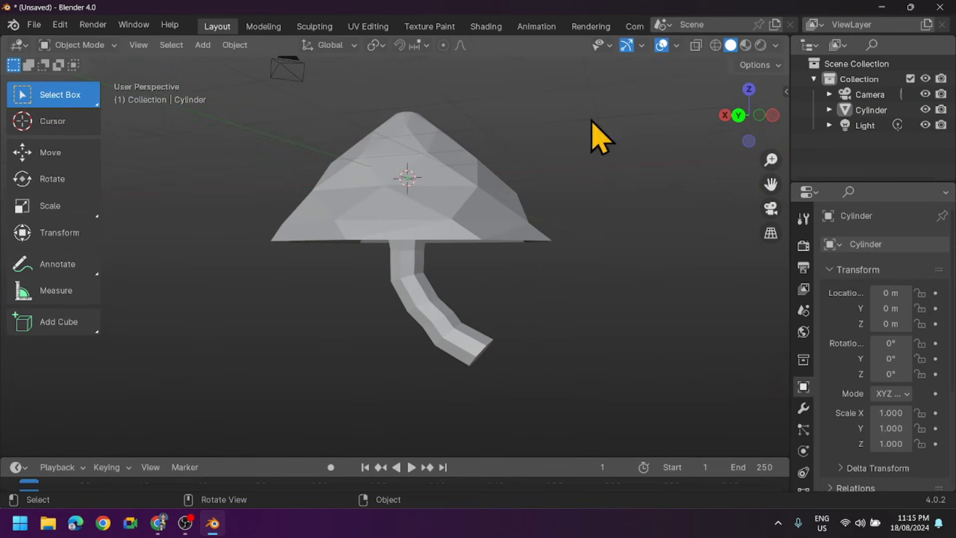
- Switch to the Shading workspace and view the mushroom from slightly below the cap
{"action": "left_click", "coordinate": [490, 28]}
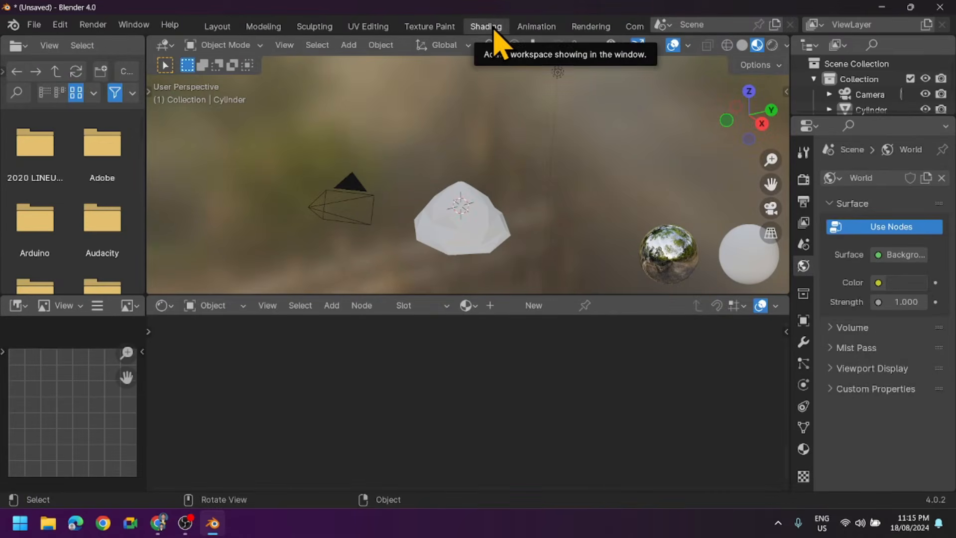
{"action": "middle_click_drag", "start_coordinate": [528, 163], "coordinate": [523, 127]}
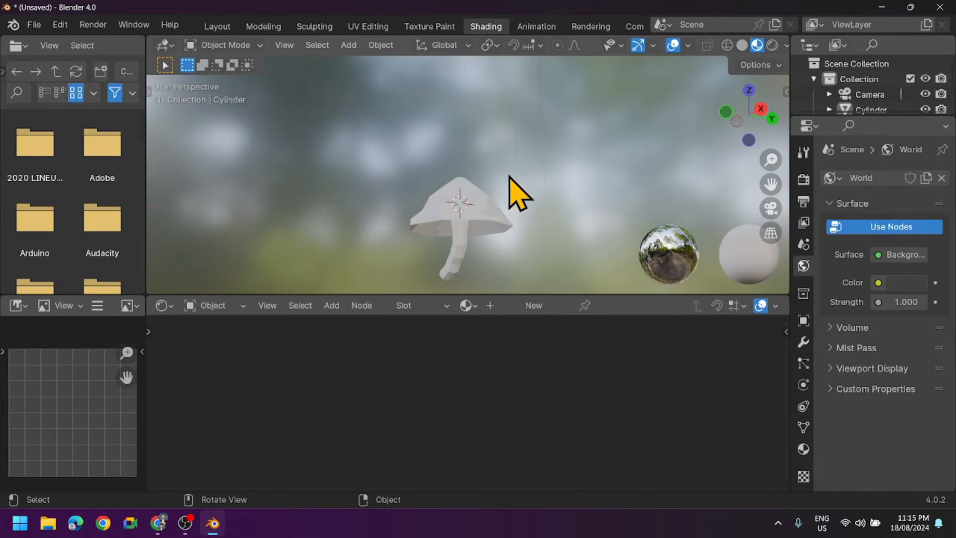
{"action": "middle_click_drag", "start_coordinate": [503, 226], "coordinate": [587, 236]}
{"action": "middle_click_drag", "start_coordinate": [420, 249], "coordinate": [381, 256]}
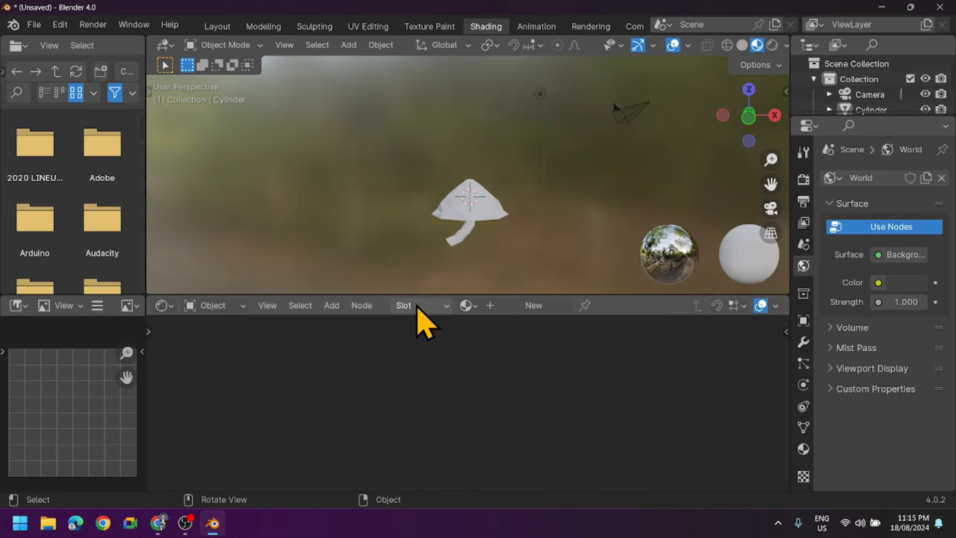
{"action": "scroll", "coordinate": [507, 247], "scroll_direction": "up", "scroll_amount": 2}
{"action": "middle_click_drag", "start_coordinate": [508, 247], "coordinate": [473, 234]}
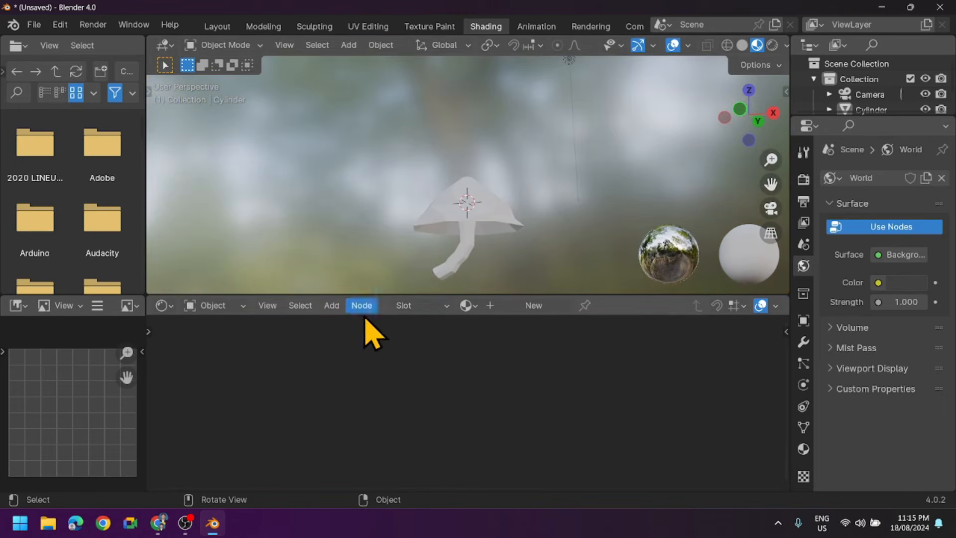
- Add two empty material slots to the mushroom
{"action": "left_click", "coordinate": [409, 306]}
{"action": "left_click", "coordinate": [497, 199]}
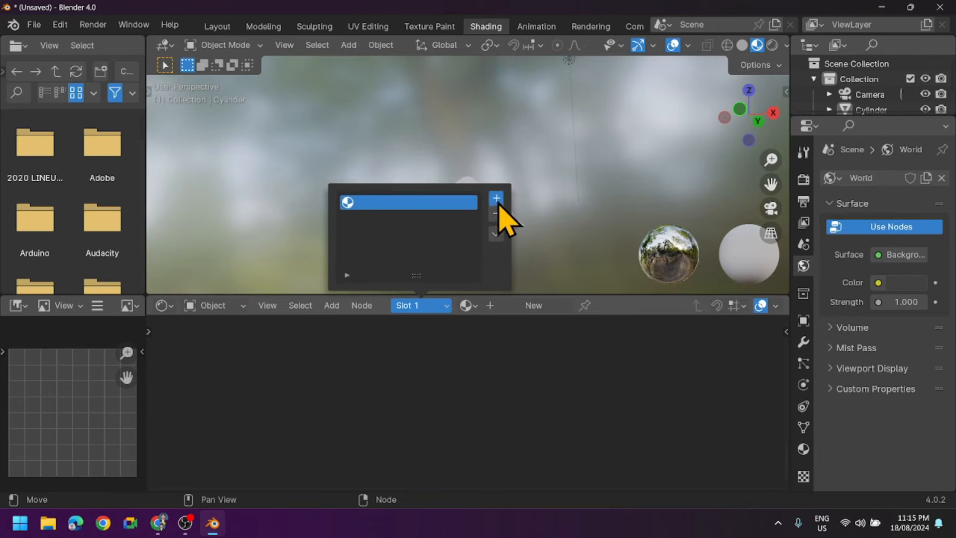
{"action": "left_click", "coordinate": [497, 200]}
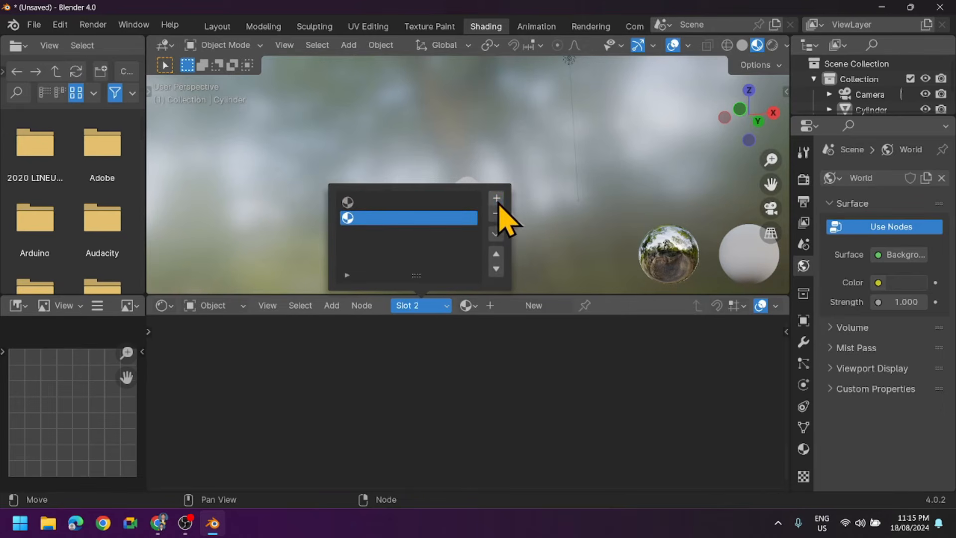
- Create a new material in the first slot and set its base color to red, with saturation 0.985 and value 0.8
{"action": "left_click", "coordinate": [429, 305]}
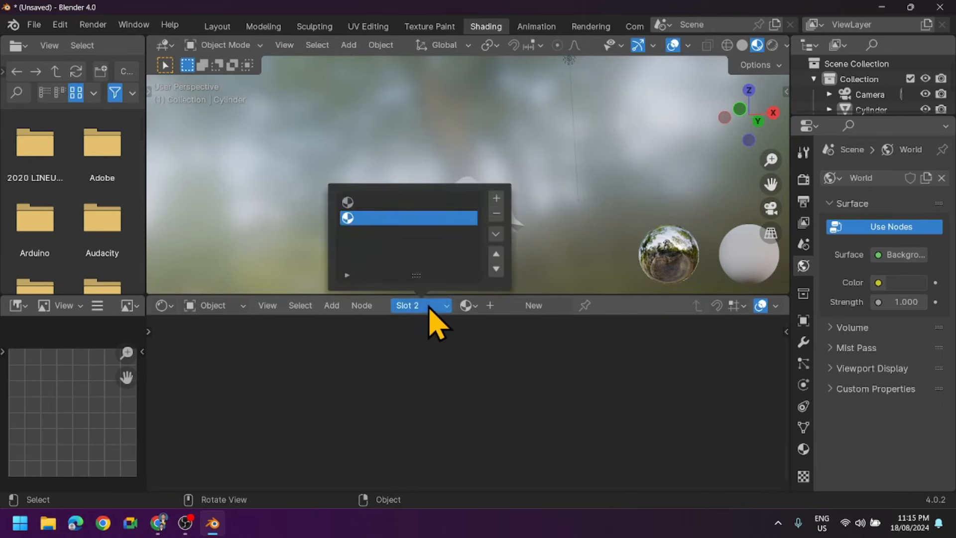
{"action": "left_click", "coordinate": [389, 205]}
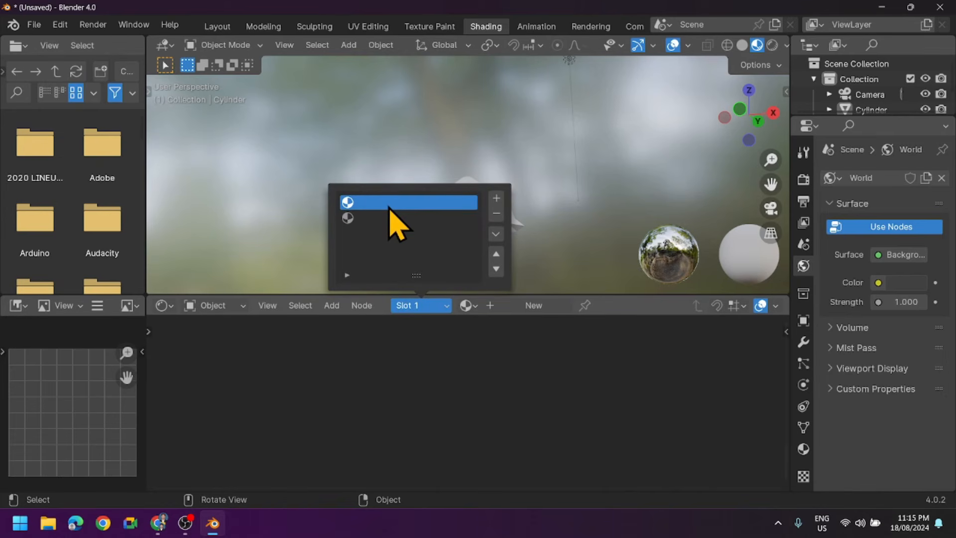
{"action": "left_click", "coordinate": [533, 305]}
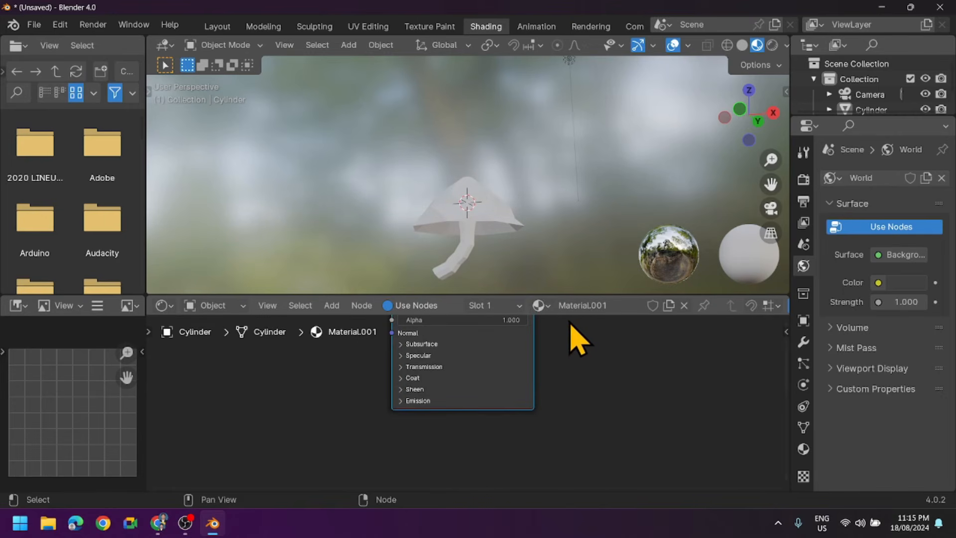
{"action": "middle_click_drag", "start_coordinate": [586, 363], "coordinate": [566, 473]}
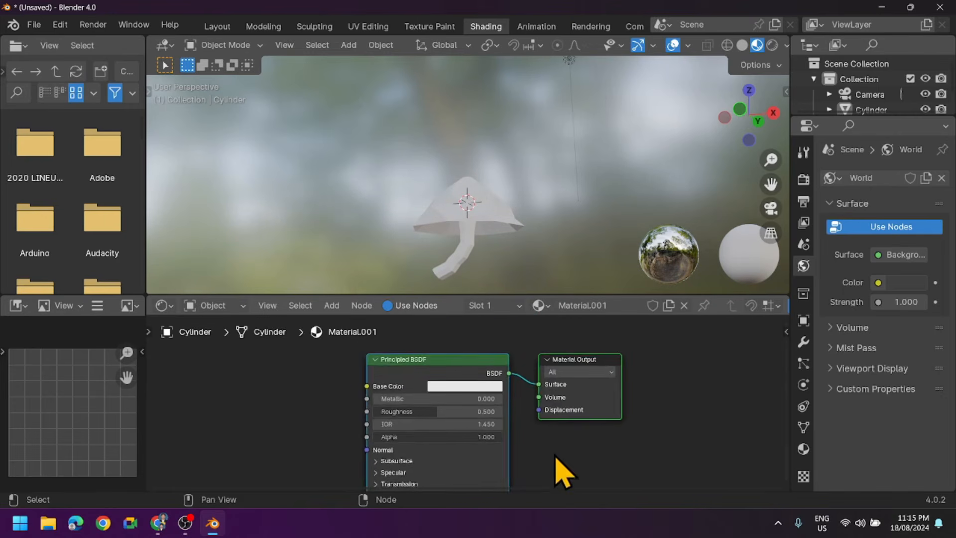
{"action": "scroll", "coordinate": [566, 473], "scroll_direction": "up", "scroll_amount": 3}
{"action": "left_click", "coordinate": [466, 380]}
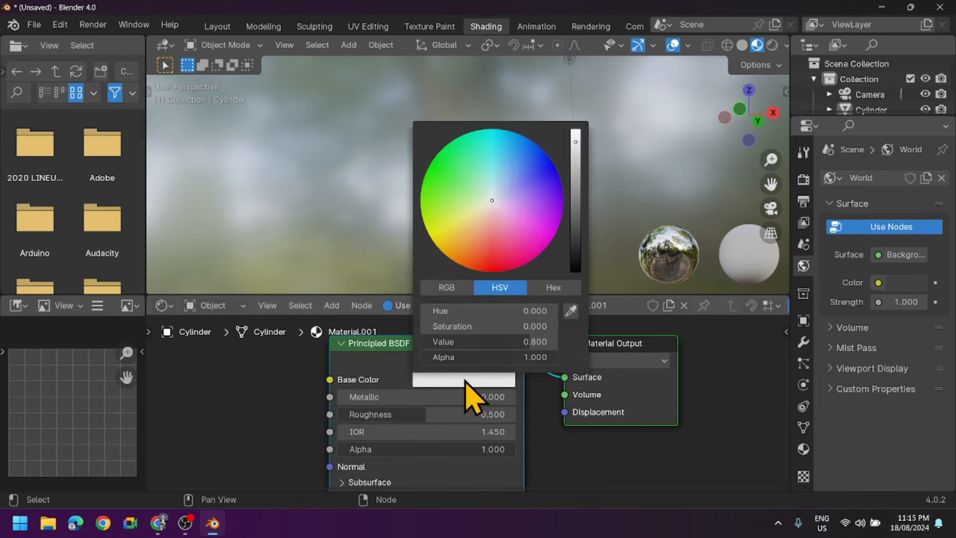
{"action": "left_click_drag", "start_coordinate": [484, 266], "coordinate": [491, 270]}
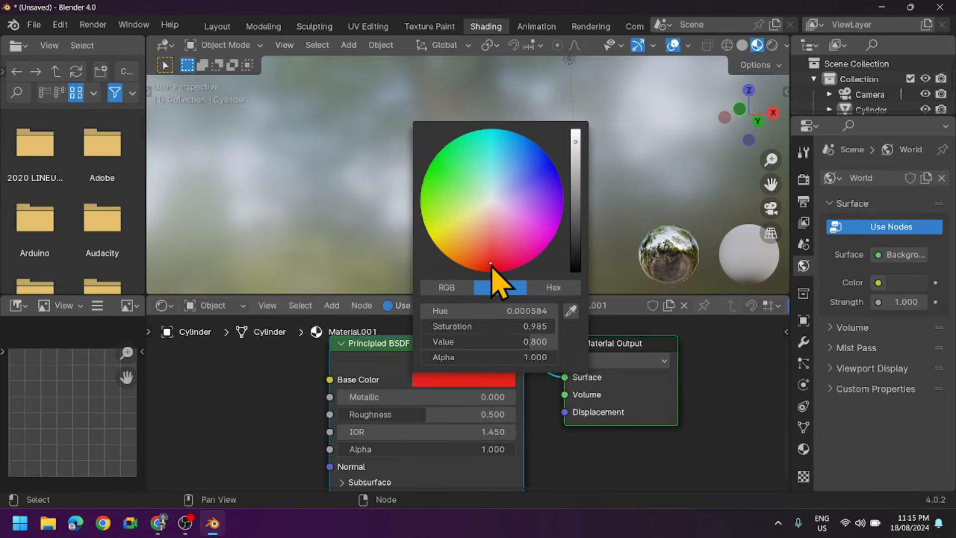
- Show the mushroom in the back orthographic view and enter Edit Mode
{"action": "scroll", "coordinate": [548, 234], "scroll_direction": "down", "scroll_amount": 4}
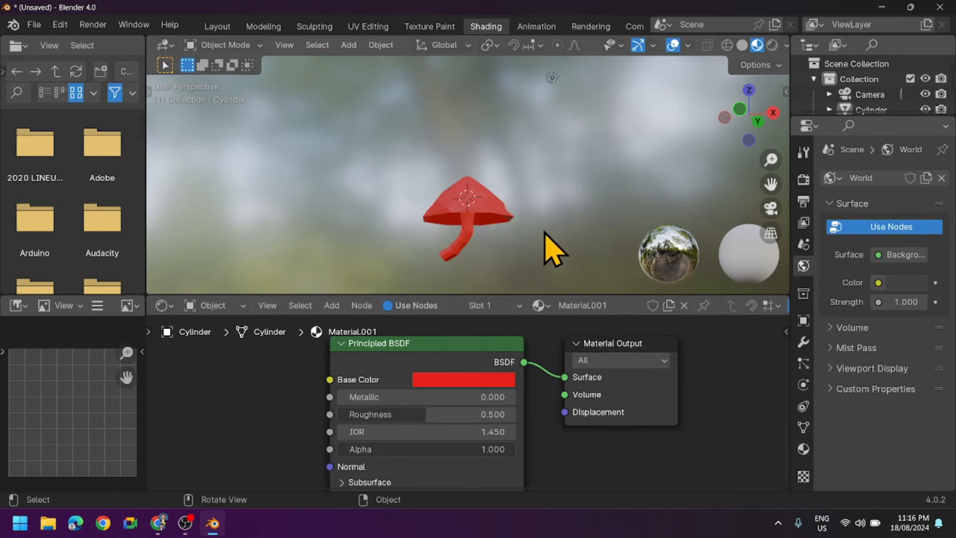
{"action": "middle_click_drag", "start_coordinate": [546, 233], "coordinate": [552, 127]}
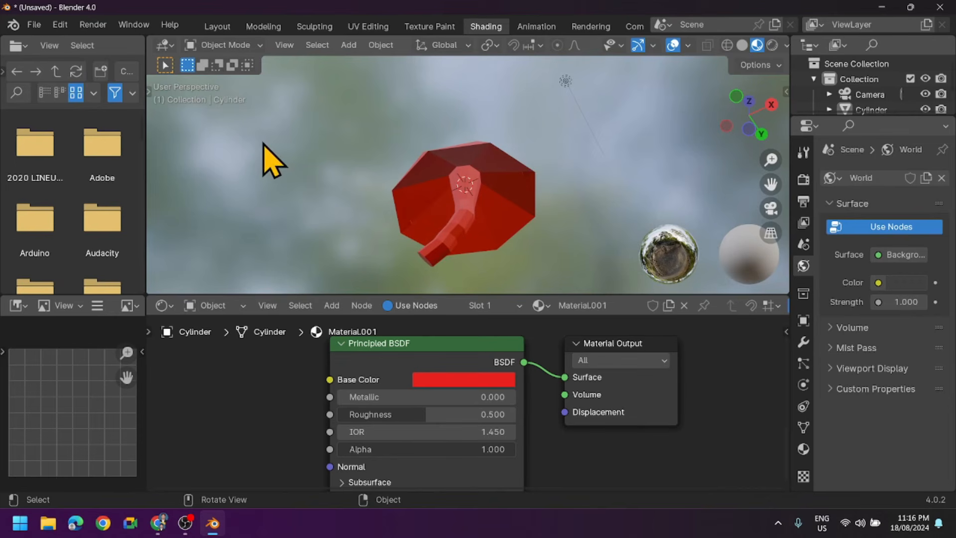
{"action": "left_click", "coordinate": [761, 135]}
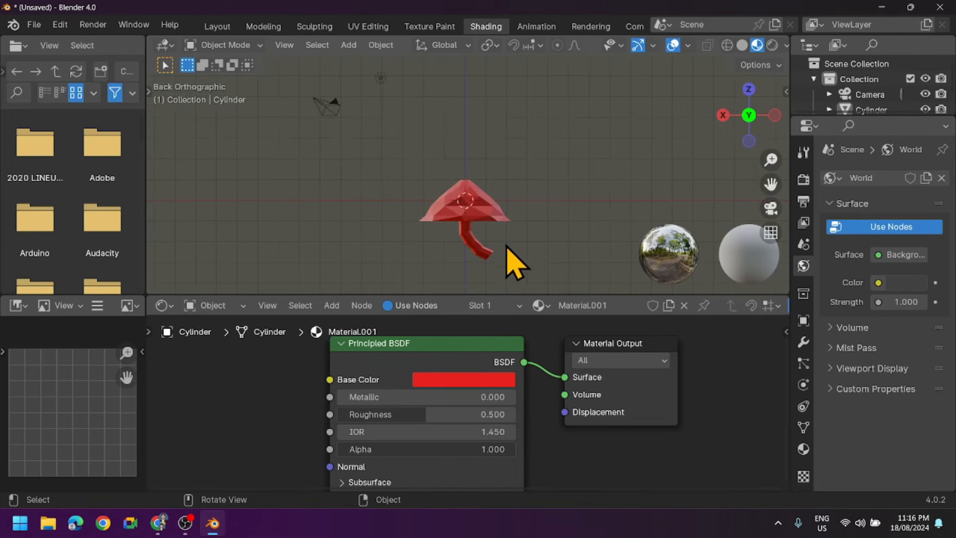
{"action": "left_click_drag", "start_coordinate": [770, 184], "coordinate": [737, 109]}
{"action": "scroll", "coordinate": [612, 256], "scroll_direction": "up", "scroll_amount": 5}
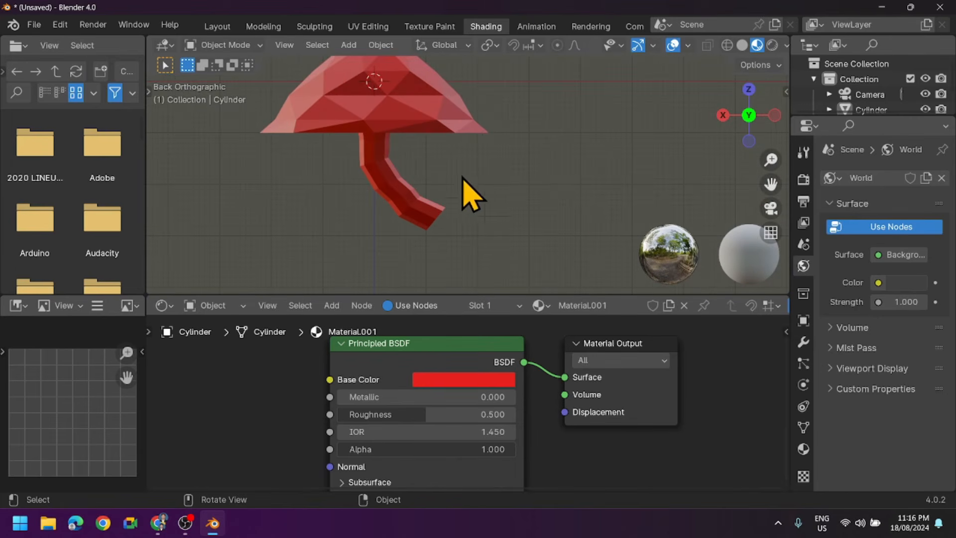
{"action": "left_click", "coordinate": [234, 45]}
{"action": "left_click", "coordinate": [237, 78]}
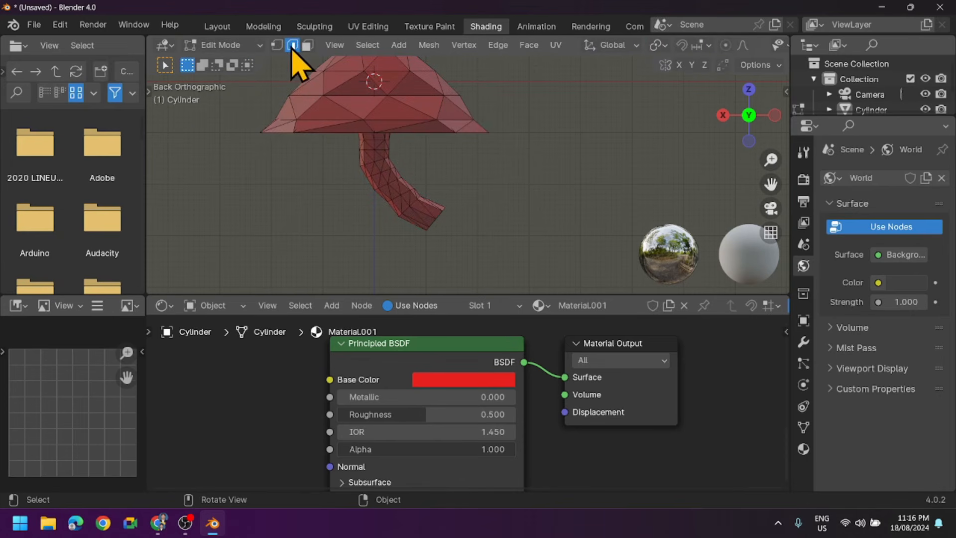
- Select all vertices of the stem section below the cap's rim, and convert the selection to face selection
{"action": "left_click", "coordinate": [307, 45]}
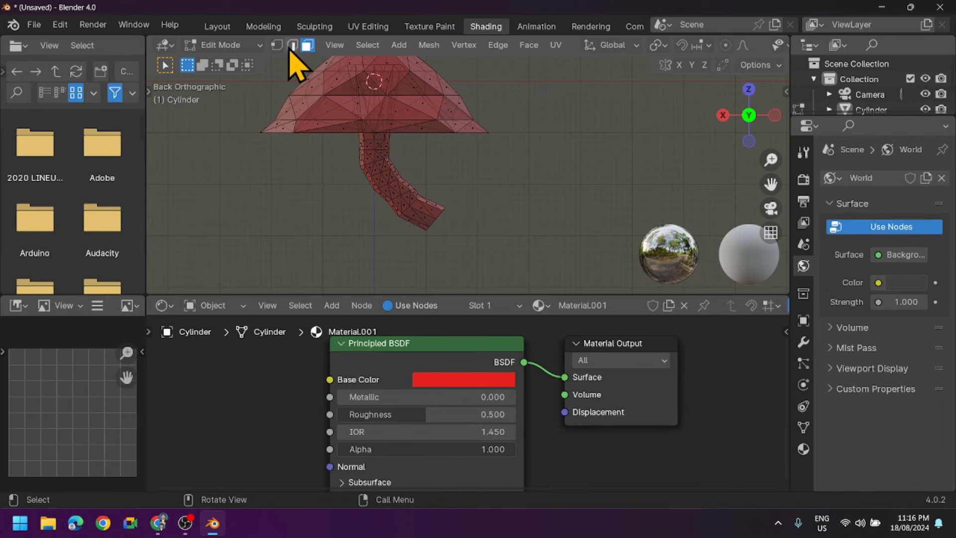
{"action": "left_click", "coordinate": [279, 46]}
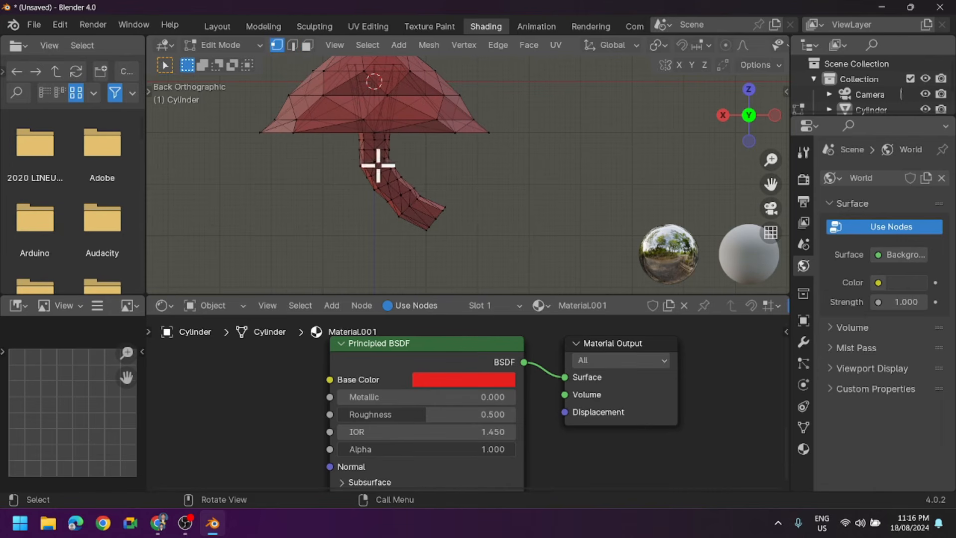
{"action": "left_click_drag", "start_coordinate": [344, 135], "coordinate": [479, 253]}
{"action": "middle_click_drag", "start_coordinate": [516, 246], "coordinate": [407, 209]}
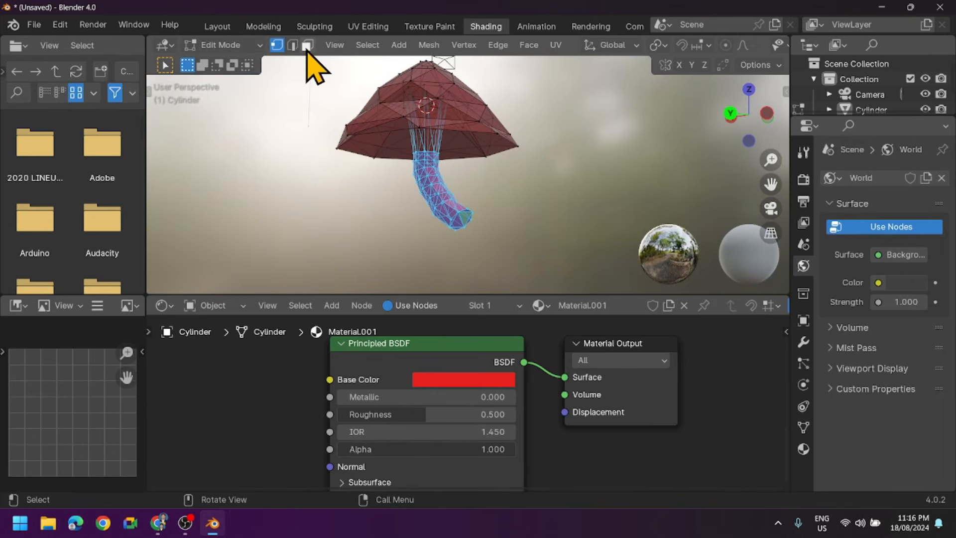
{"action": "key", "text": "alt+z"}
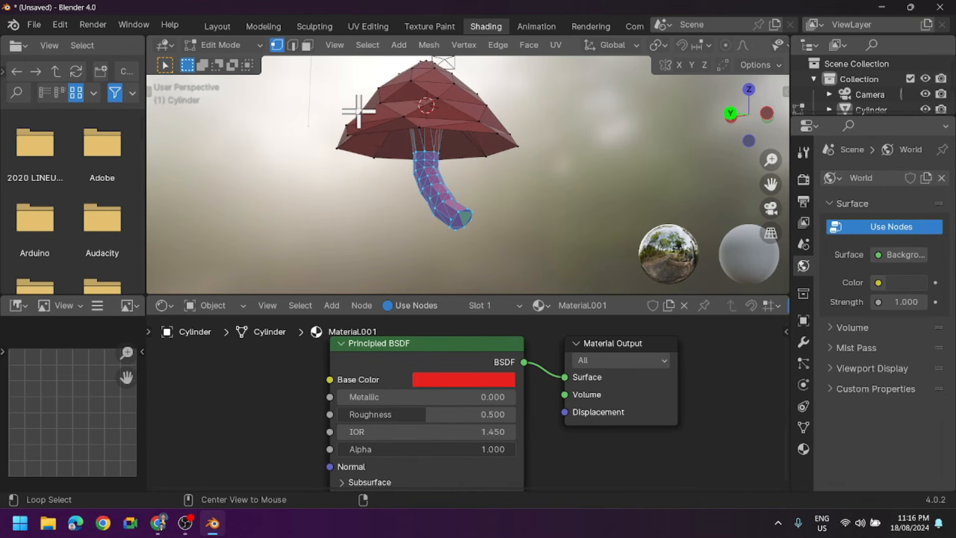
{"action": "left_click", "coordinate": [307, 46]}
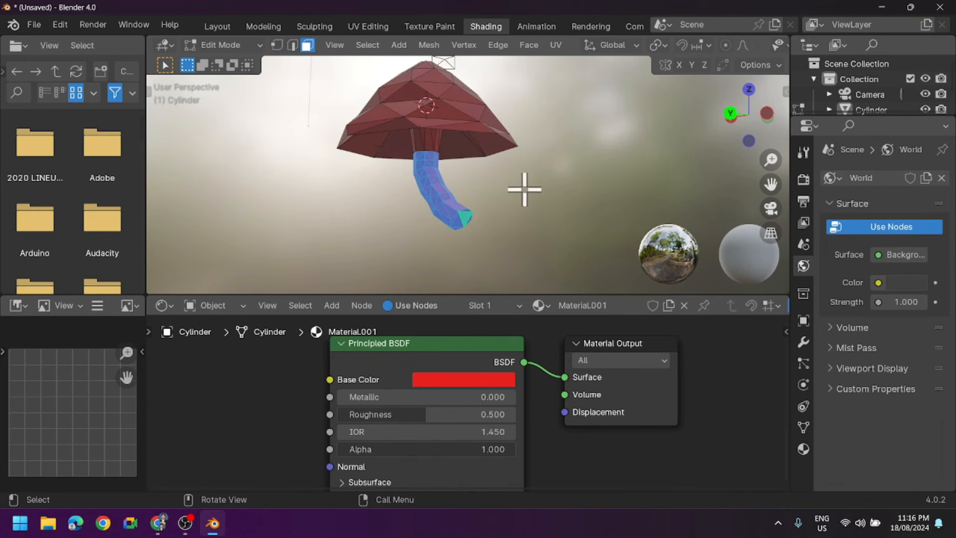
- Extend the face selection with the upper stem faces inside the cap on the first sides of the stem
{"action": "scroll", "coordinate": [512, 198], "scroll_direction": "up", "scroll_amount": 2}
{"action": "middle_click_drag", "start_coordinate": [499, 174], "coordinate": [514, 214]}
{"action": "scroll", "coordinate": [514, 214], "scroll_direction": "up", "scroll_amount": 3}
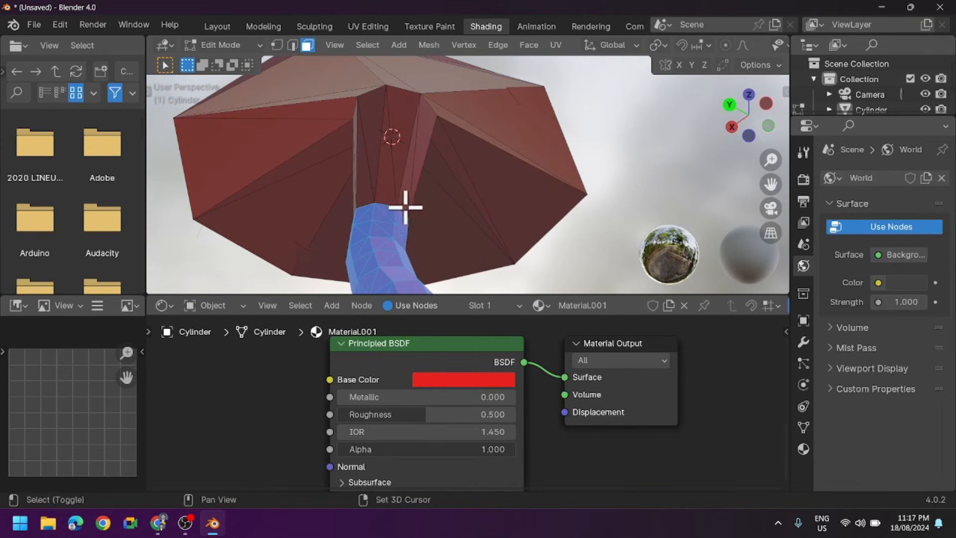
{"action": "left_click", "coordinate": [404, 155]}
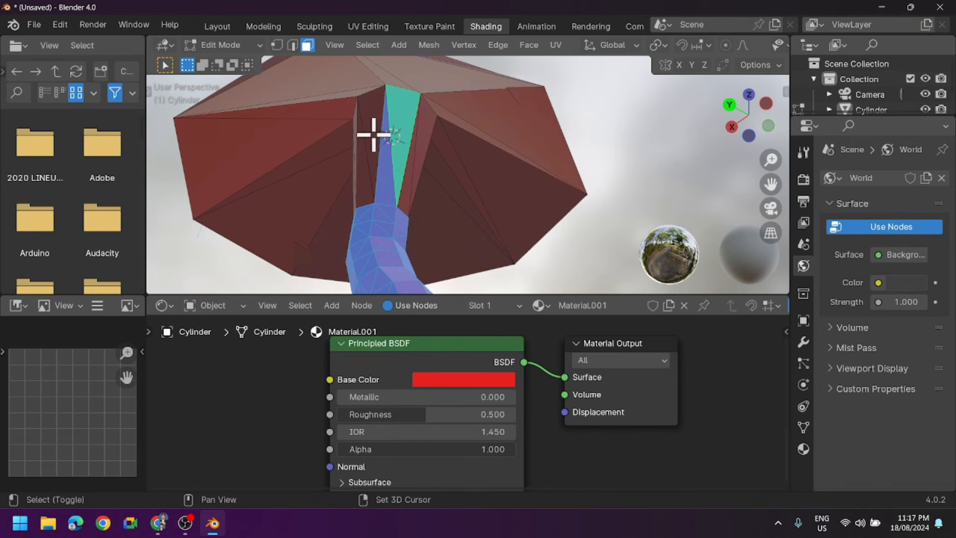
{"action": "mouse_move", "coordinate": [390, 190]}
{"action": "middle_mouse_down"}
{"action": "mouse_move", "coordinate": [475, 198]}
{"action": "mouse_move", "coordinate": [373, 186]}
{"action": "middle_mouse_up"}
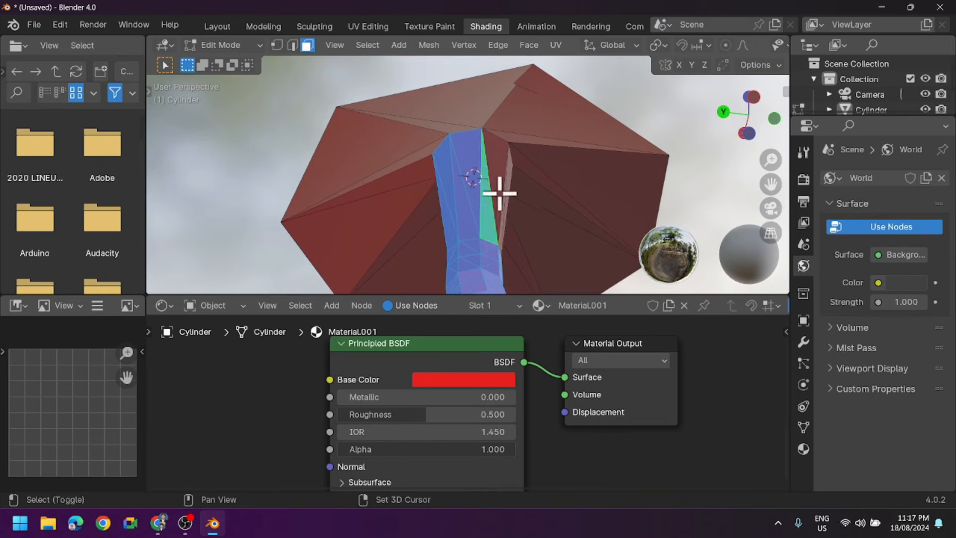
{"action": "middle_click_drag", "start_coordinate": [521, 220], "coordinate": [564, 215]}
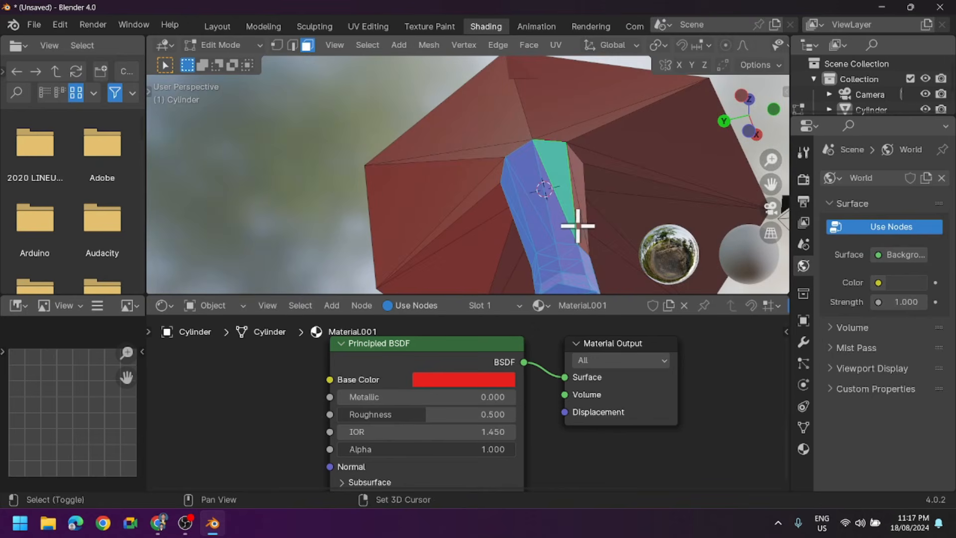
{"action": "left_click", "coordinate": [578, 226], "text": "shift"}
{"action": "left_click", "coordinate": [583, 206], "text": "shift"}
{"action": "left_click_drag", "start_coordinate": [771, 186], "coordinate": [610, 160]}
{"action": "middle_click_drag", "start_coordinate": [539, 247], "coordinate": [473, 190], "text": "shift"}
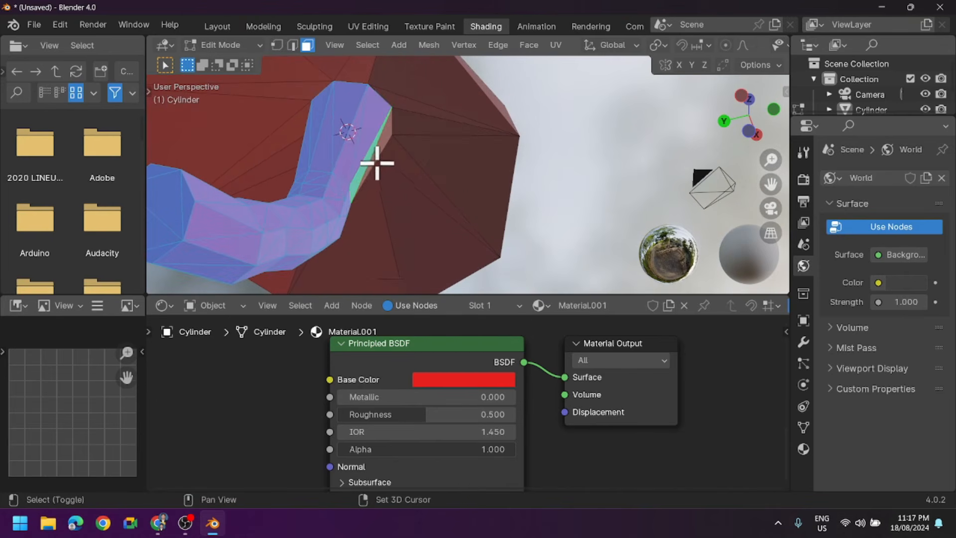
- Add the remaining upper stem faces inside the cap to the selection, leaving out the cap's underside faces
{"action": "middle_click_drag", "start_coordinate": [390, 192], "coordinate": [479, 177]}
{"action": "middle_click_drag", "start_coordinate": [433, 113], "coordinate": [482, 145]}
{"action": "left_click_drag", "start_coordinate": [772, 187], "coordinate": [870, 398]}
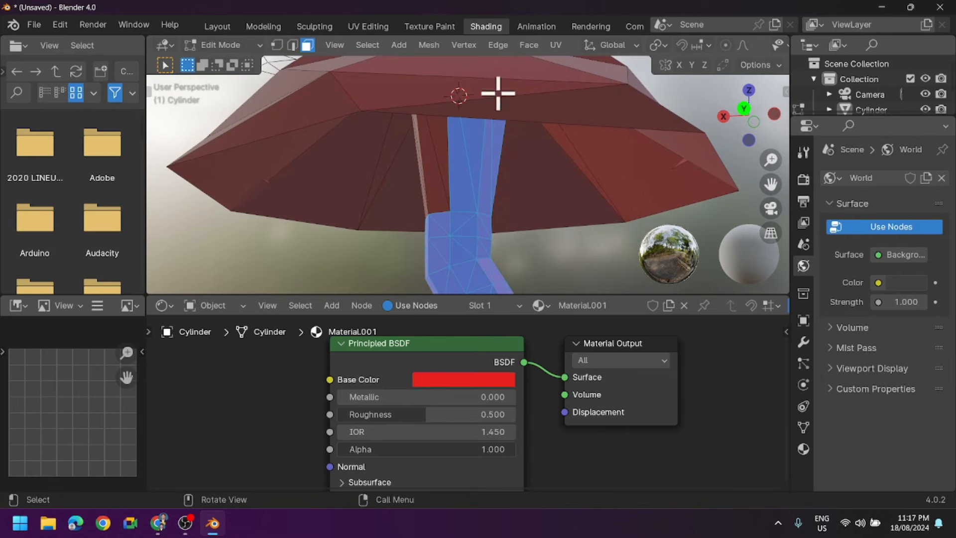
{"action": "left_click", "coordinate": [439, 148], "text": "shift"}
{"action": "middle_click_drag", "start_coordinate": [430, 167], "coordinate": [560, 136]}
{"action": "left_click", "coordinate": [561, 136], "text": "shift"}
{"action": "left_click", "coordinate": [534, 144], "text": "shift"}
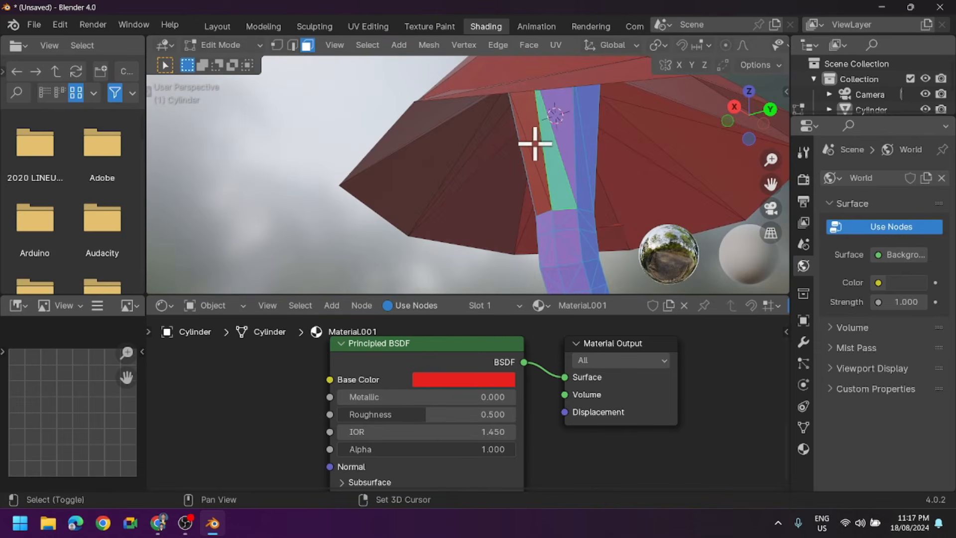
{"action": "left_click", "coordinate": [533, 191], "text": "shift"}
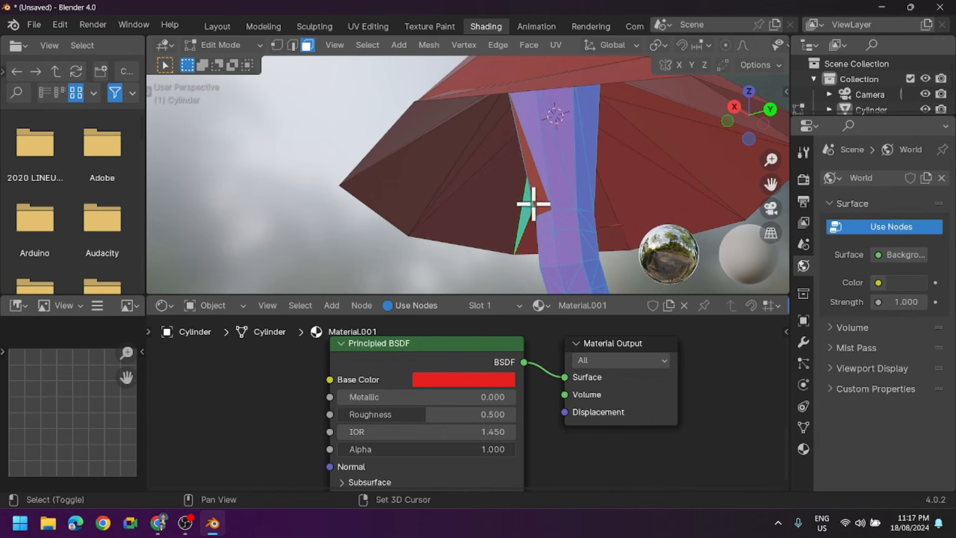
{"action": "left_click", "coordinate": [535, 188], "text": "shift"}
- Assign the empty second material slot to the selected stem faces
{"action": "mouse_move", "coordinate": [602, 188]}
{"action": "middle_mouse_down"}
{"action": "mouse_move", "coordinate": [674, 145]}
{"action": "mouse_move", "coordinate": [606, 184]}
{"action": "middle_mouse_up"}
{"action": "scroll", "coordinate": [621, 203], "scroll_direction": "down", "scroll_amount": 5}
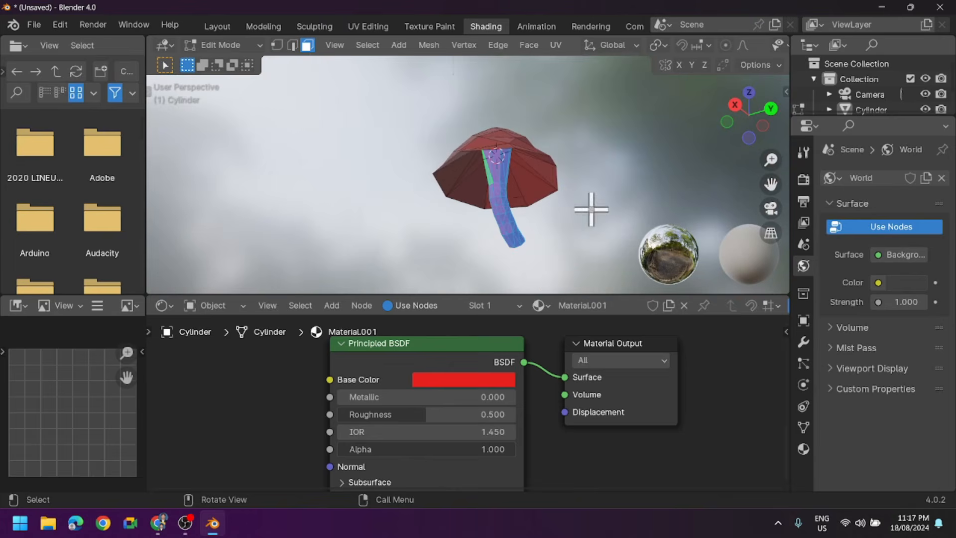
{"action": "left_click", "coordinate": [497, 305]}
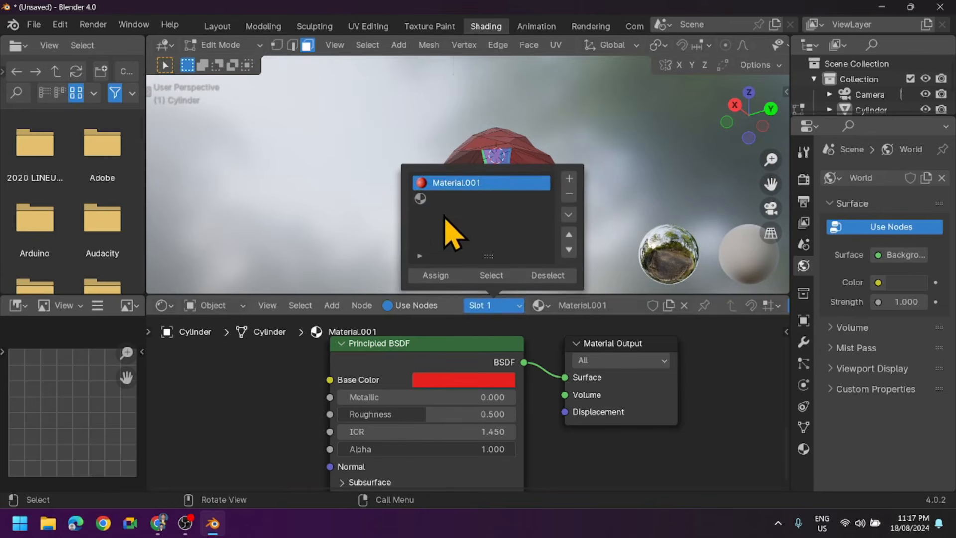
{"action": "left_click", "coordinate": [443, 199]}
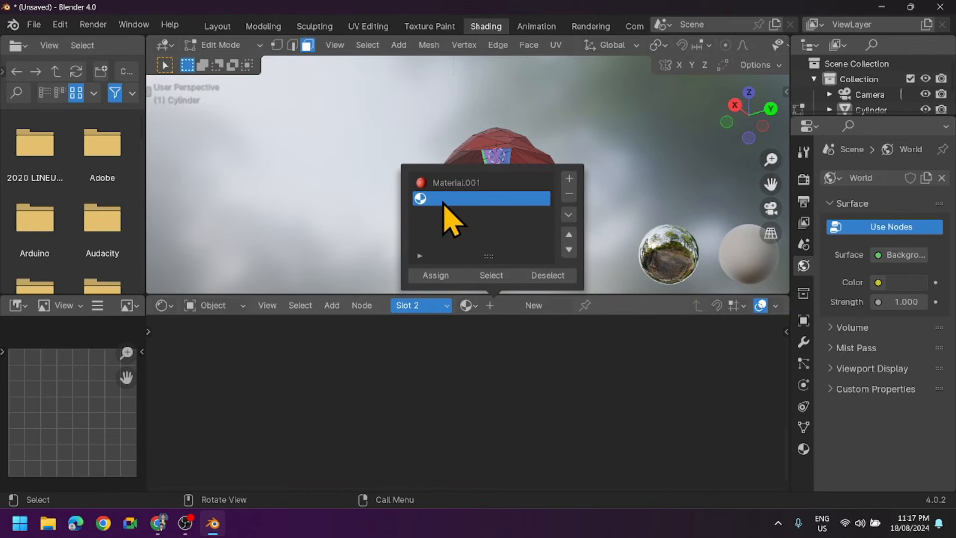
{"action": "left_click", "coordinate": [440, 277]}
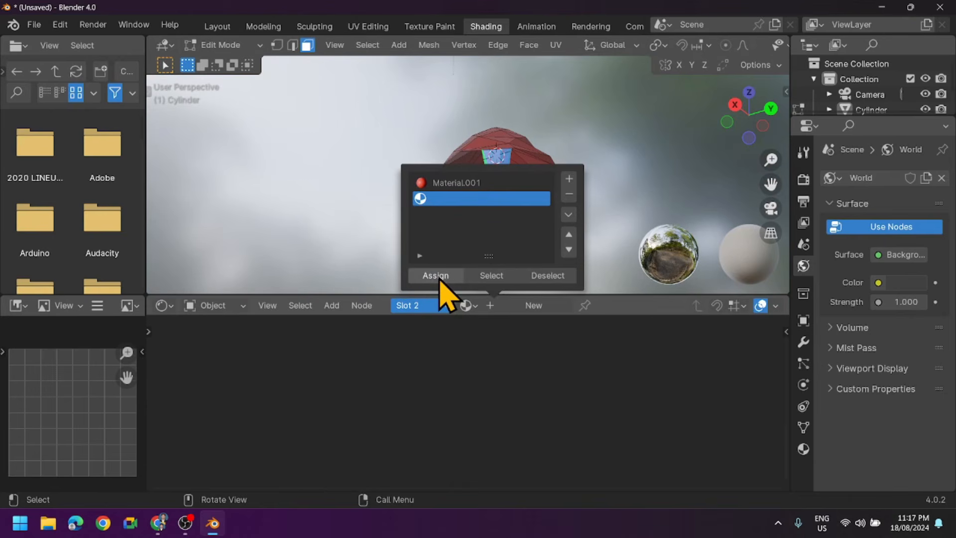
- Create a new material in the second slot and set its base color to light orange, hue about 0.07 and saturation about 0.77
{"action": "left_click", "coordinate": [535, 305]}
{"action": "left_click", "coordinate": [461, 380]}
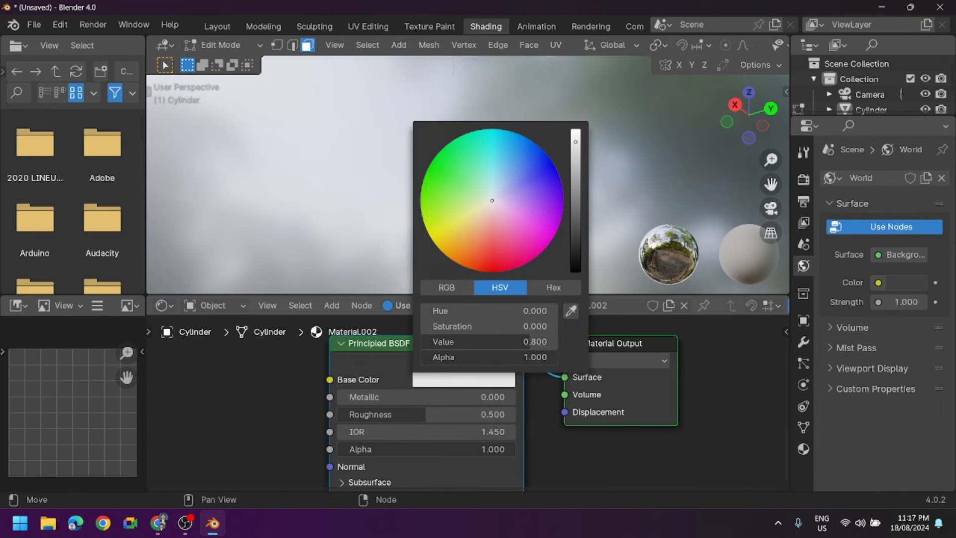
{"action": "left_click", "coordinate": [476, 231]}
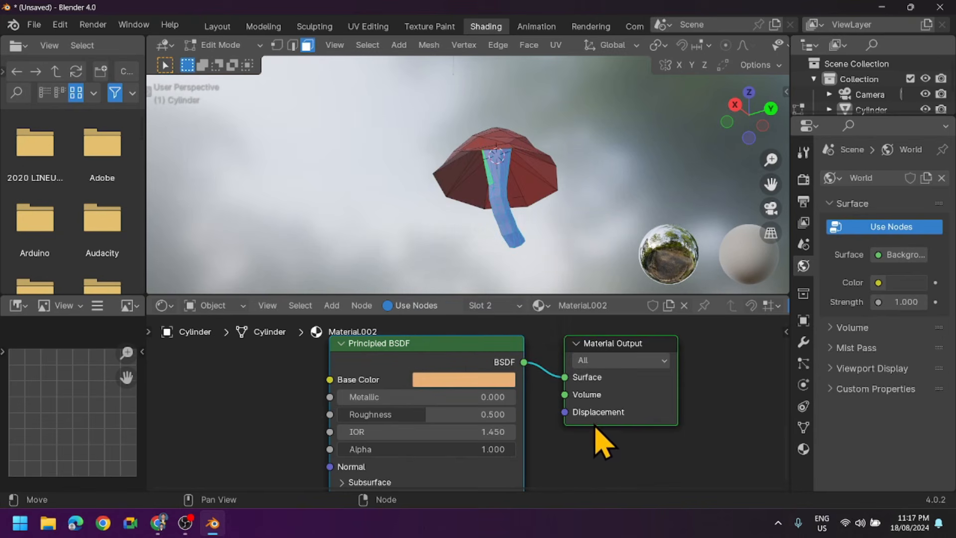
{"action": "left_click", "coordinate": [598, 460]}
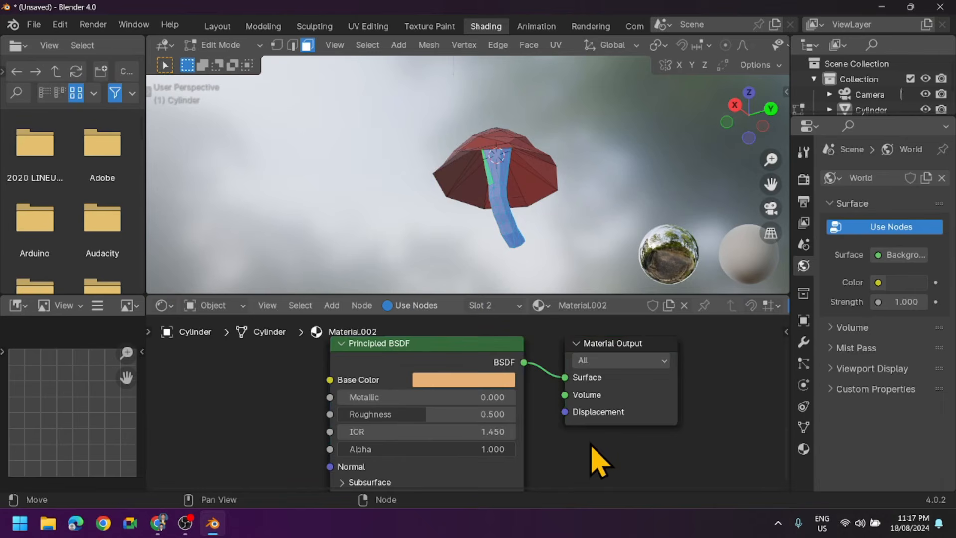
- Deselect the stem faces and change the stem material's base color to pale yellow, keeping the roughness at 0.5
{"action": "left_click", "coordinate": [576, 246]}
{"action": "middle_click_drag", "start_coordinate": [587, 230], "coordinate": [482, 257]}
{"action": "left_click", "coordinate": [453, 379]}
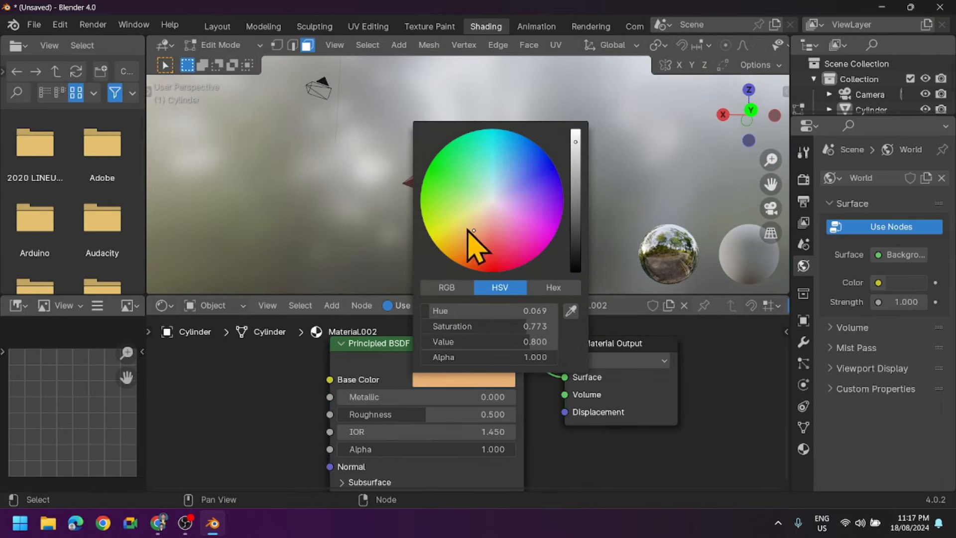
{"action": "left_click_drag", "start_coordinate": [468, 230], "coordinate": [469, 217]}
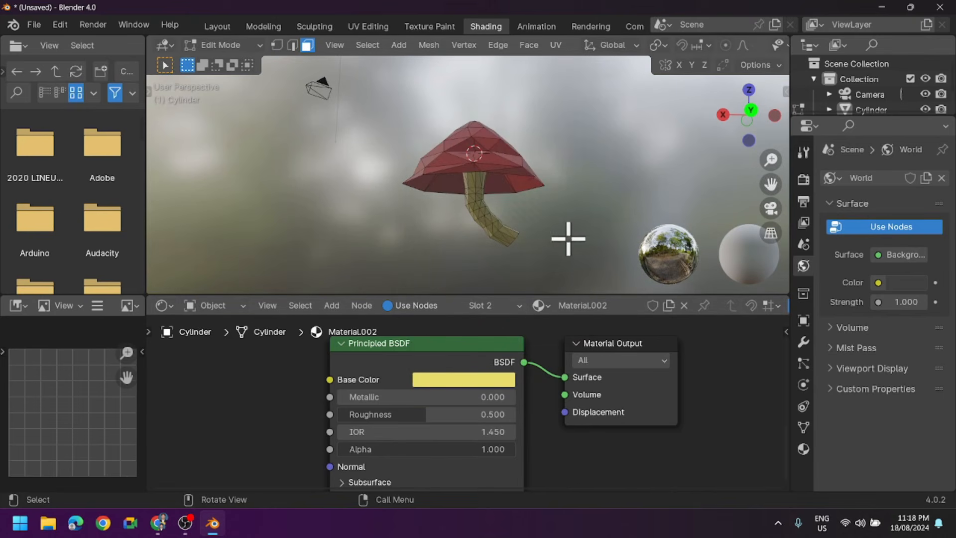
{"action": "middle_click_drag", "start_coordinate": [566, 241], "coordinate": [520, 249]}
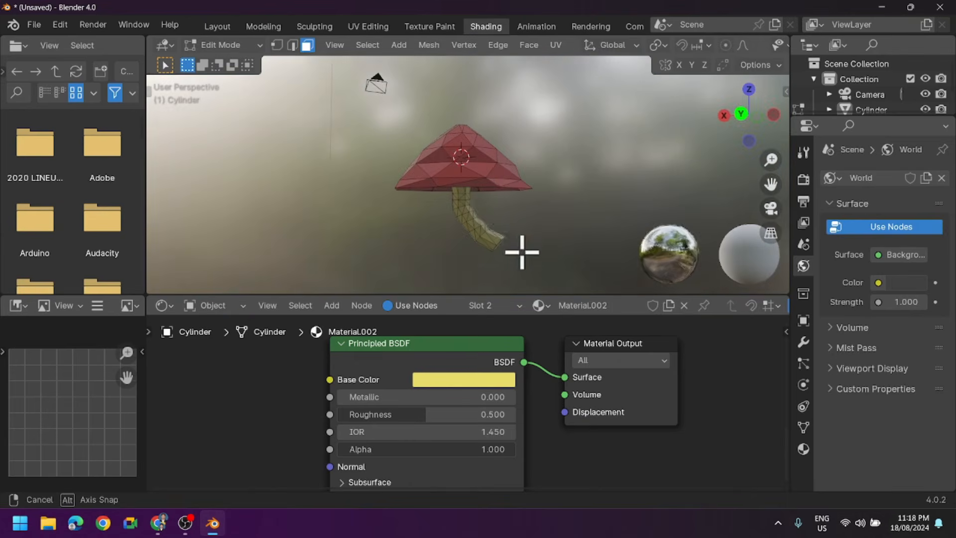
{"action": "left_click", "coordinate": [483, 414]}
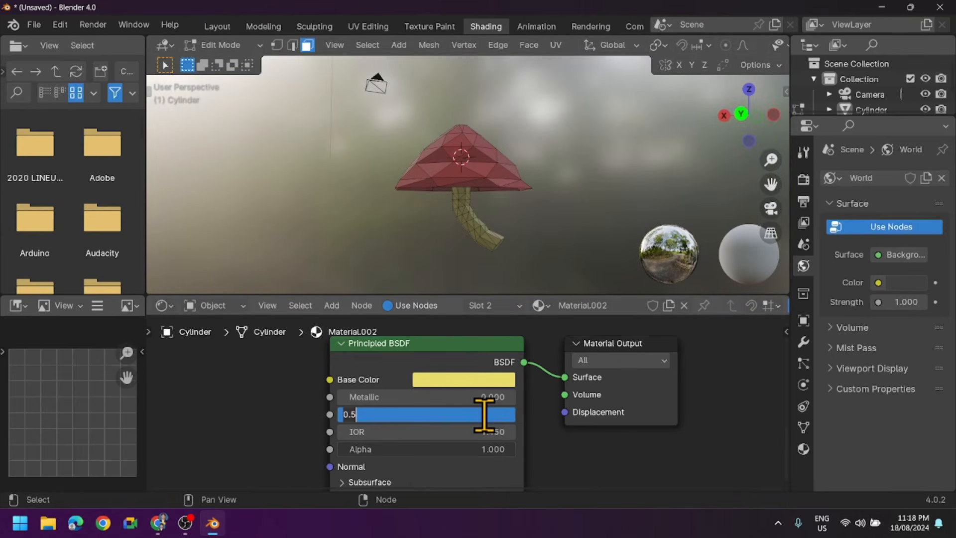
{"action": "key", "text": "Return"}
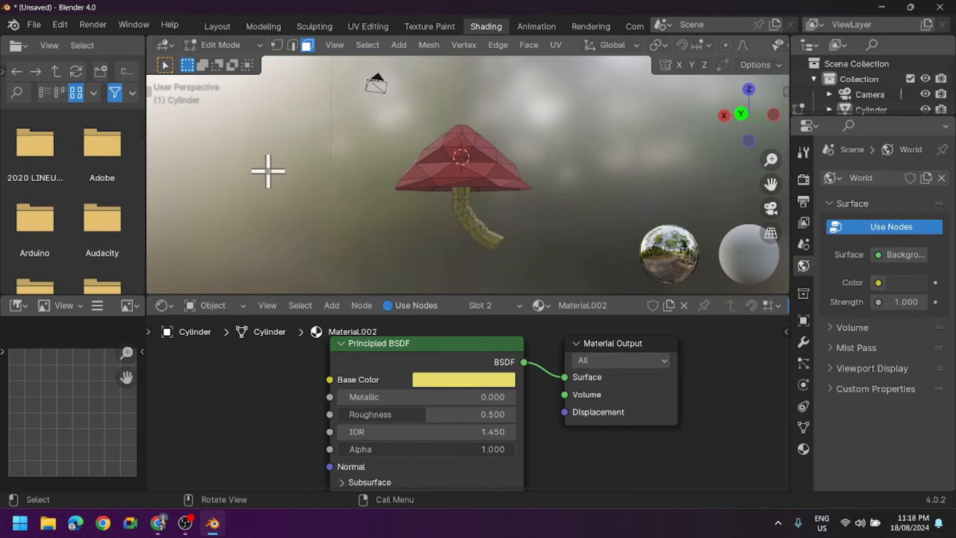
- Return to Object Mode and inspect the red cap and yellow stem from several sides, including the cap's underside
{"action": "left_click", "coordinate": [234, 45]}
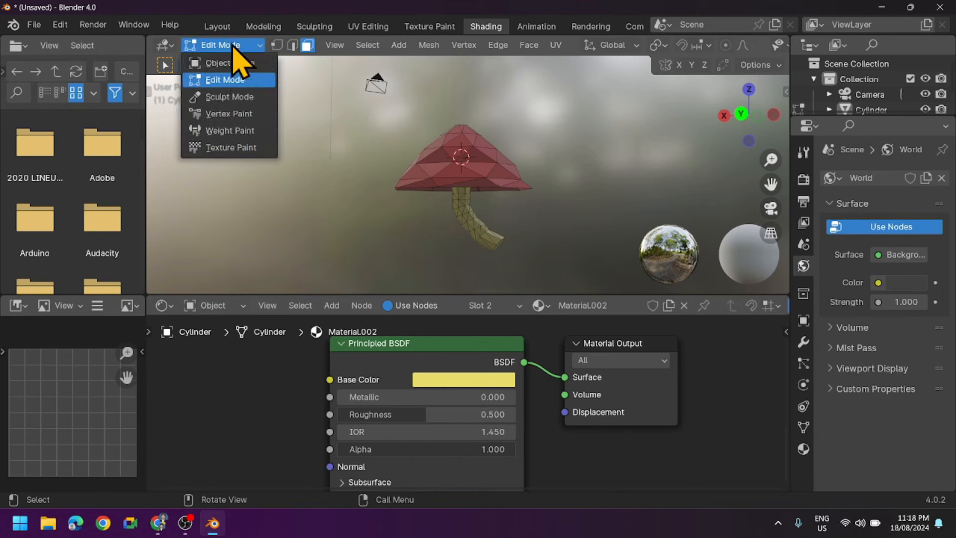
{"action": "left_click", "coordinate": [241, 63]}
{"action": "middle_click_drag", "start_coordinate": [444, 231], "coordinate": [301, 244]}
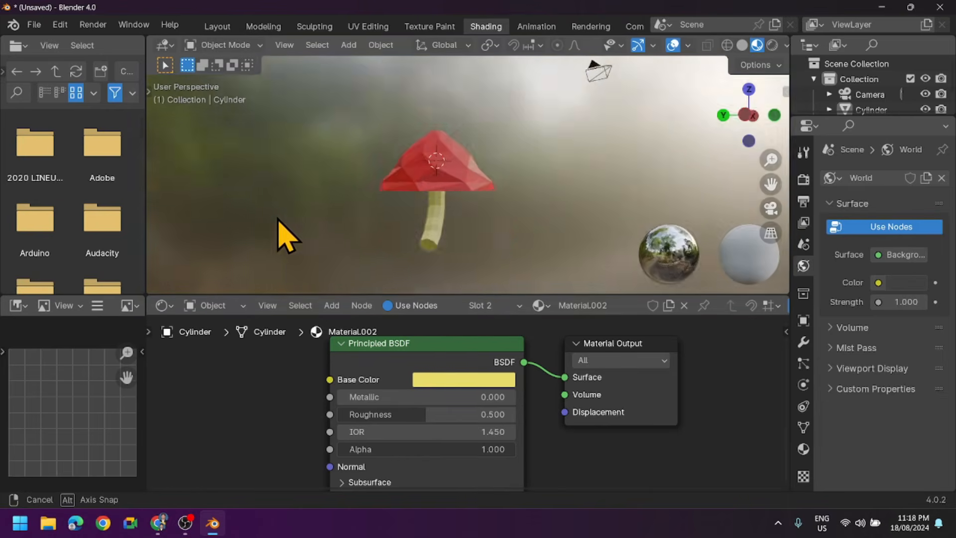
{"action": "middle_click_drag", "start_coordinate": [450, 212], "coordinate": [451, 213]}
{"action": "middle_click_drag", "start_coordinate": [532, 243], "coordinate": [322, 162]}
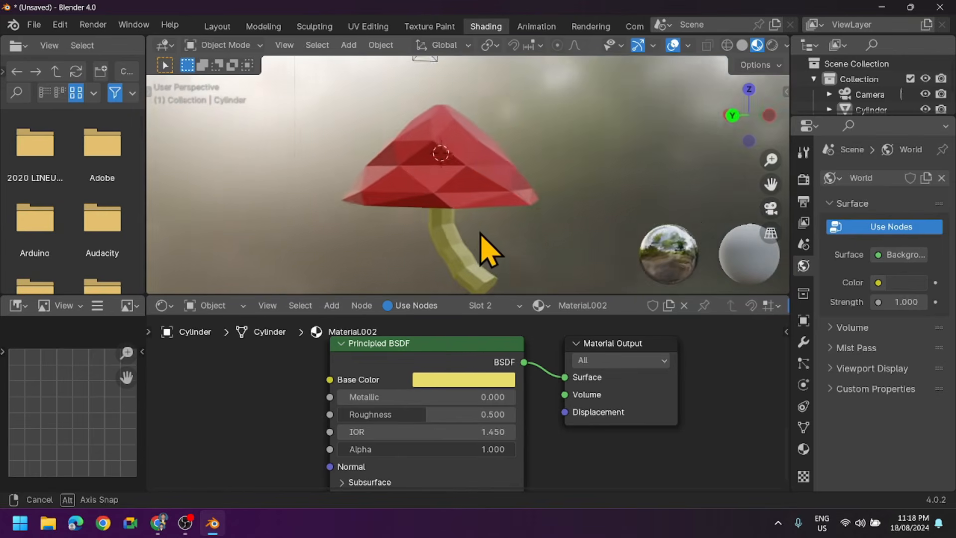
{"action": "middle_click_drag", "start_coordinate": [432, 212], "coordinate": [497, 199]}
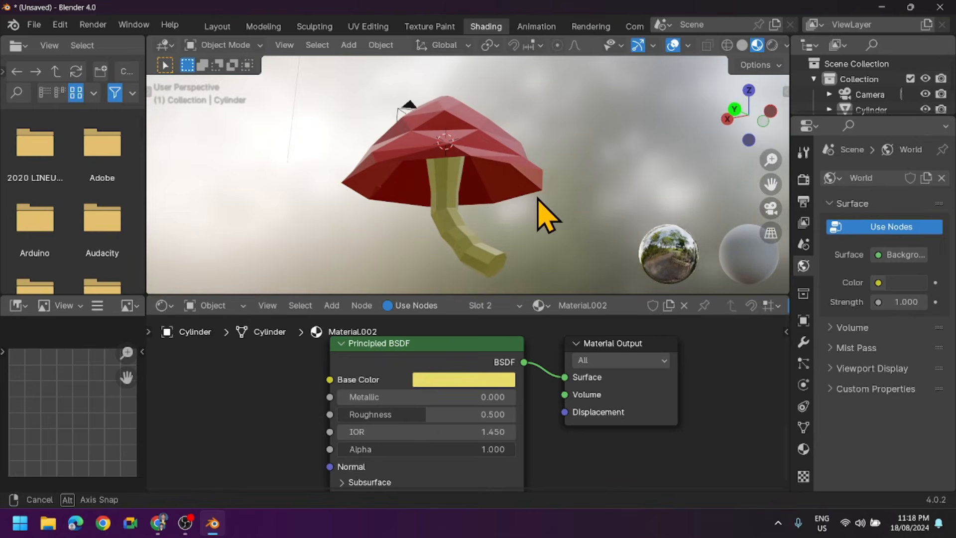